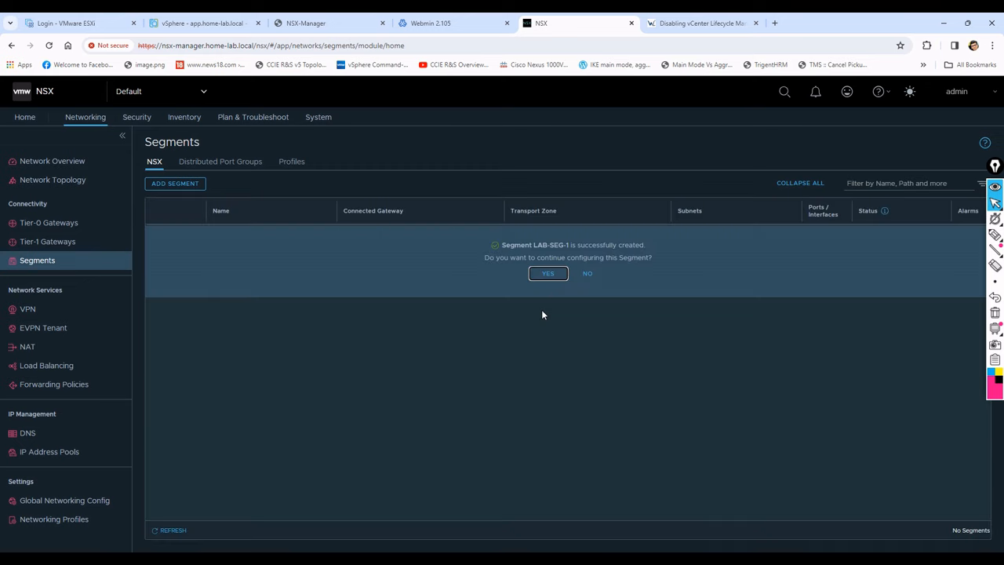
pyautogui.click(553, 273)
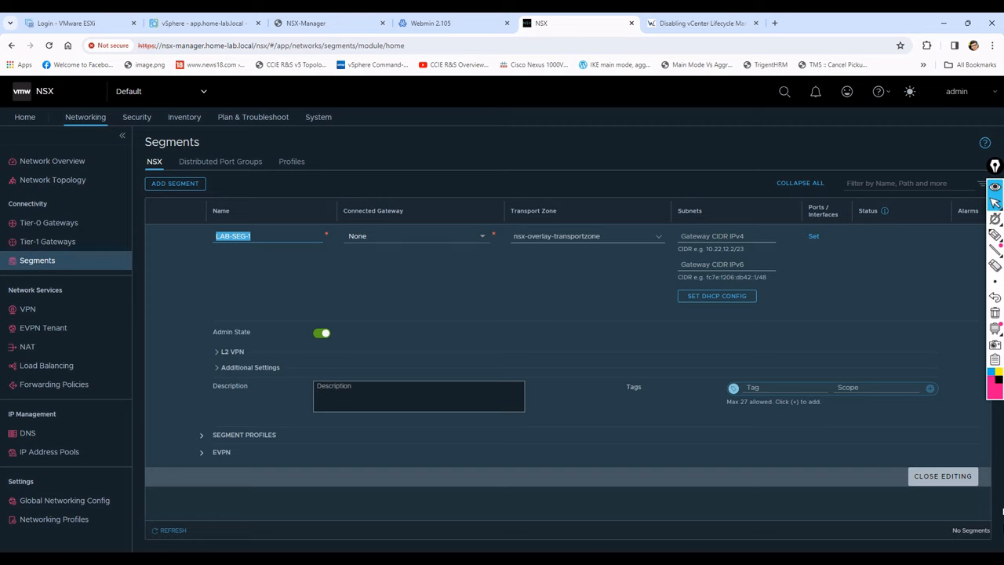
pyautogui.click(941, 475)
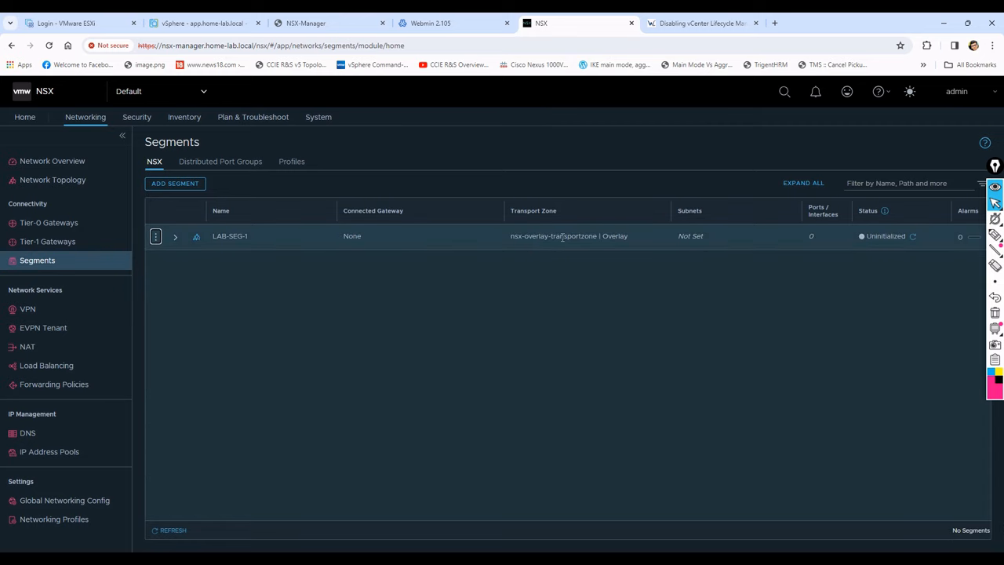
pyautogui.click(155, 236)
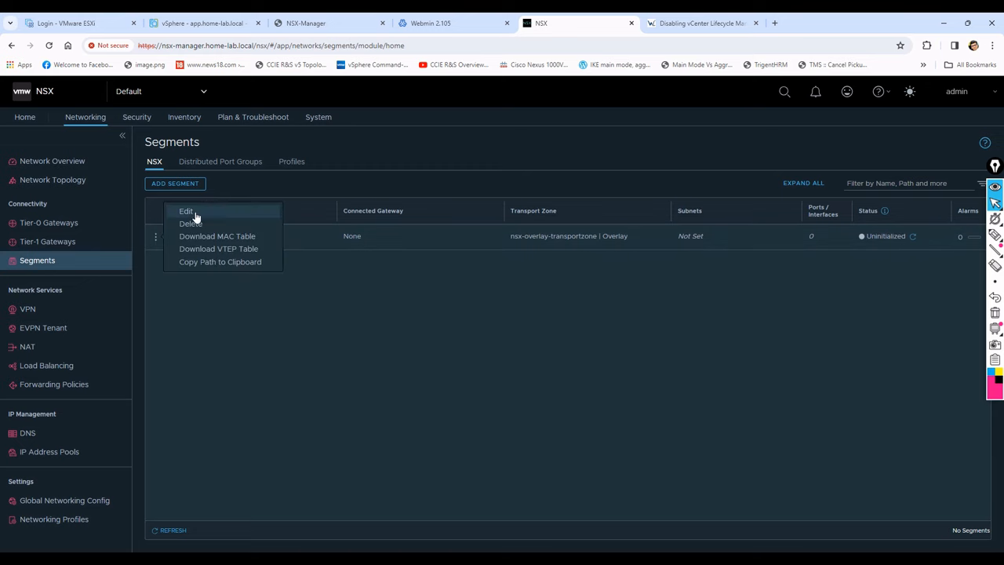
pyautogui.click(187, 212)
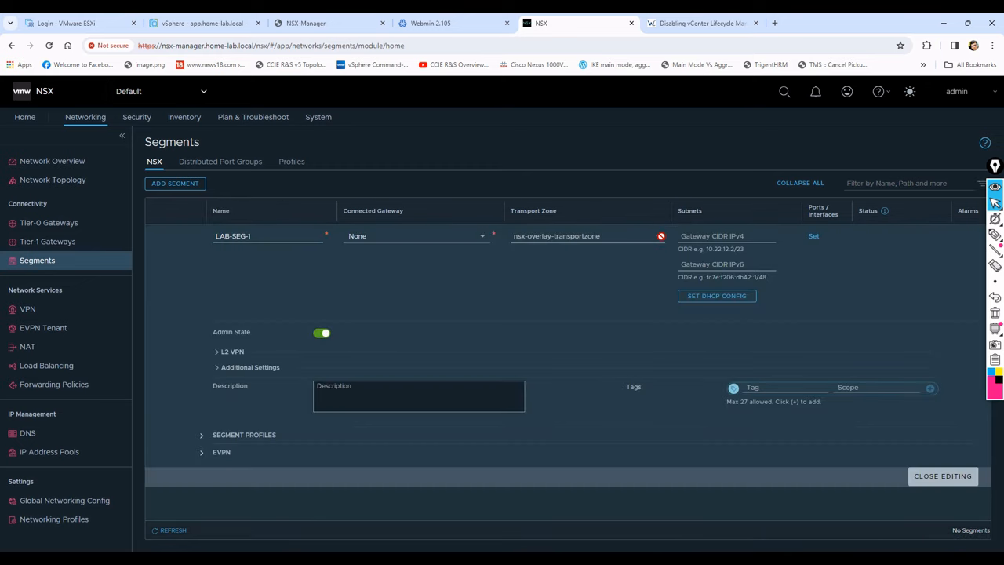
pyautogui.click(947, 476)
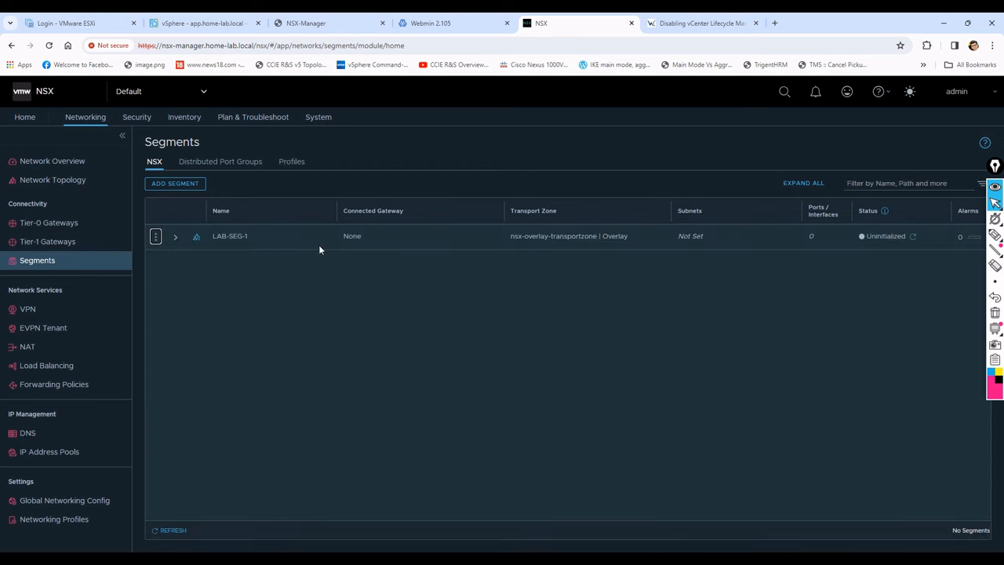
# Step: Delete the existing LAB-SEG-1 segment and confirm the deletion
pyautogui.click(155, 236)
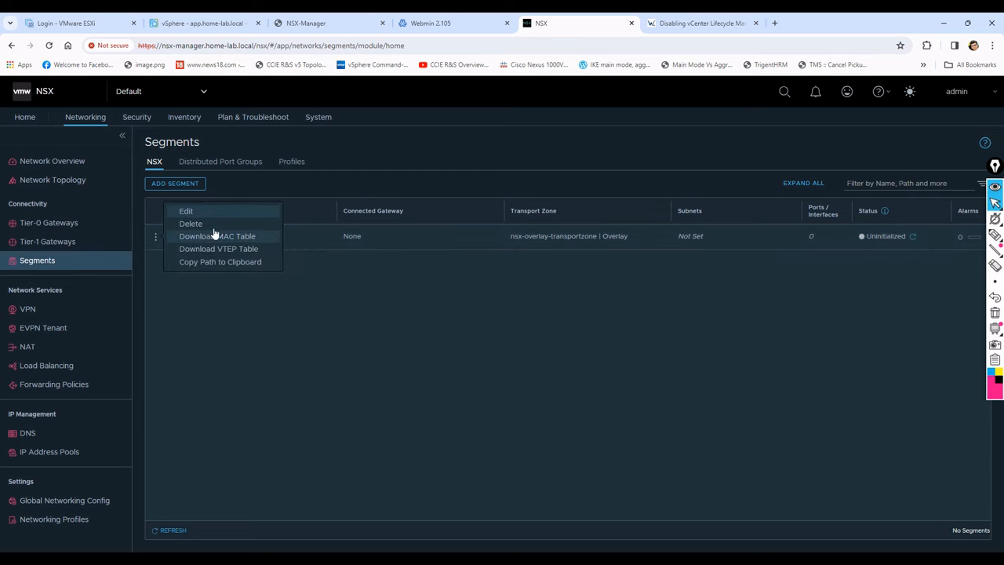
pyautogui.click(190, 224)
pyautogui.click(618, 348)
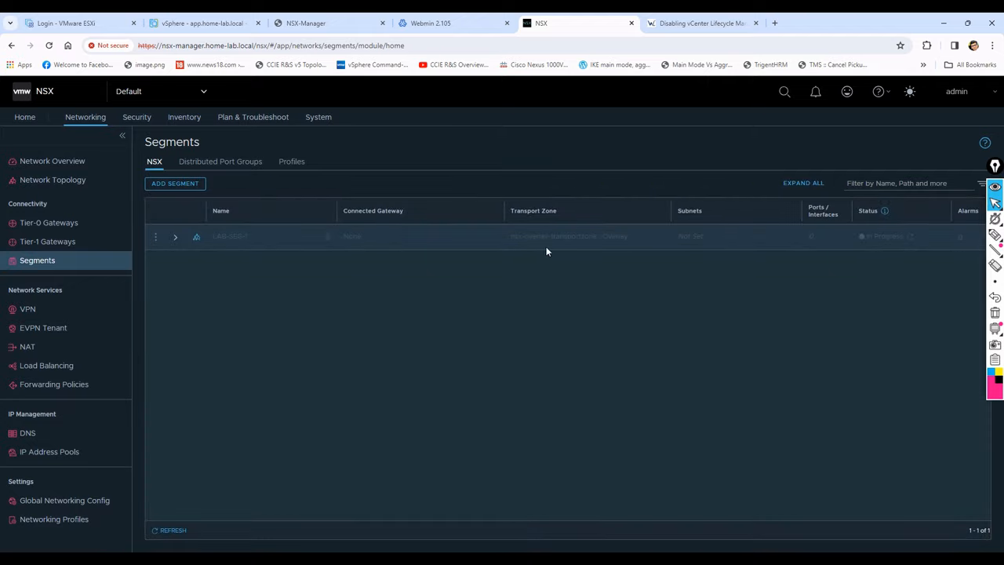
# Step: Add a new segment named LAB-EXT-VLAN in the LAB-VLAN transport zone
pyautogui.click(164, 185)
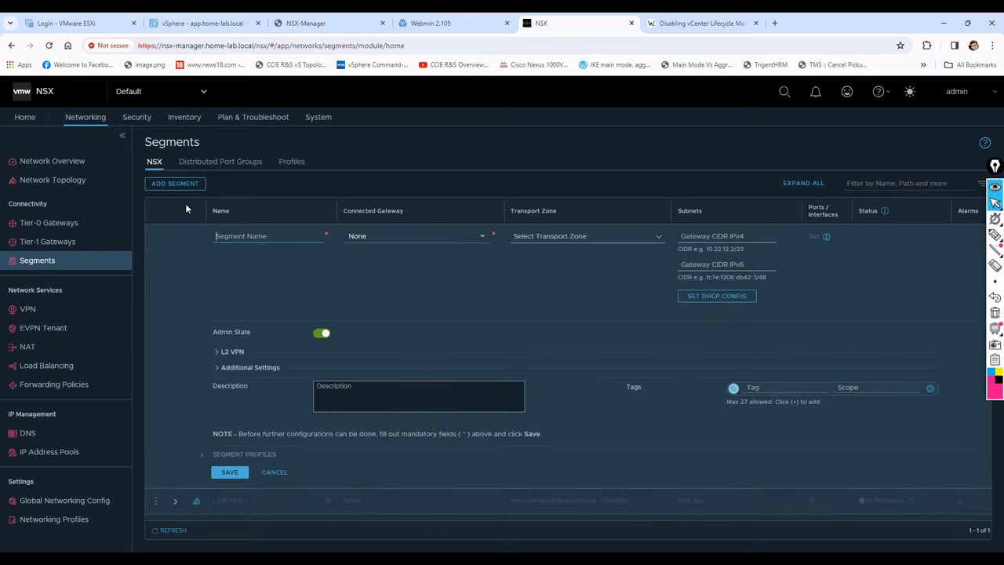
pyautogui.click(280, 241)
pyautogui.write('LAB-EX')
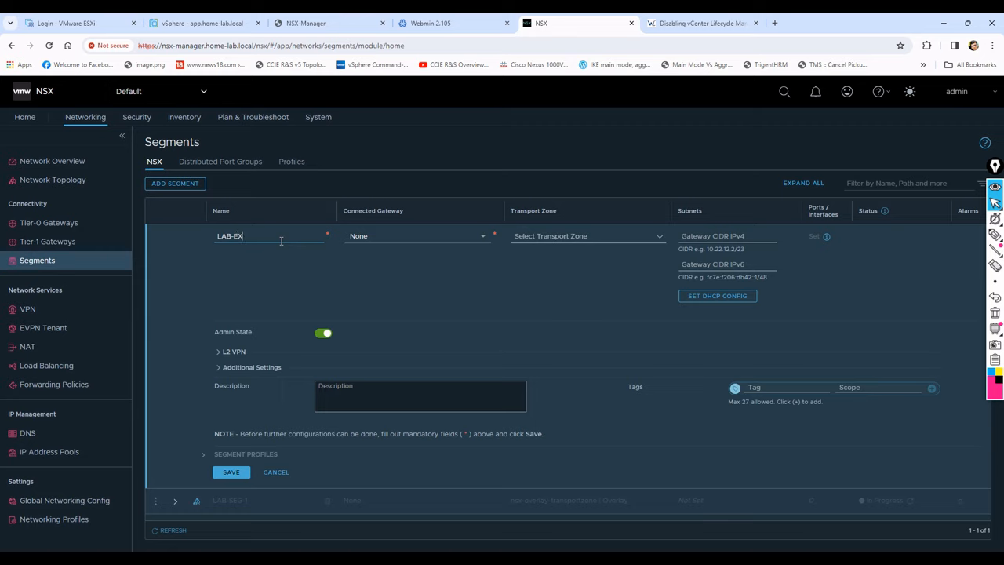
pyautogui.write('T-VLAB')
pyautogui.click(655, 239)
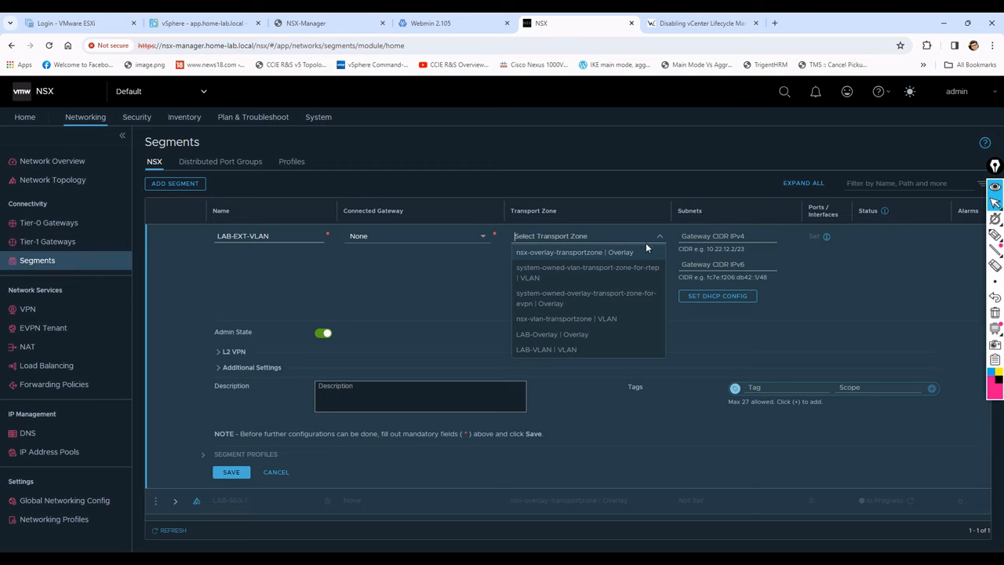
pyautogui.click(563, 349)
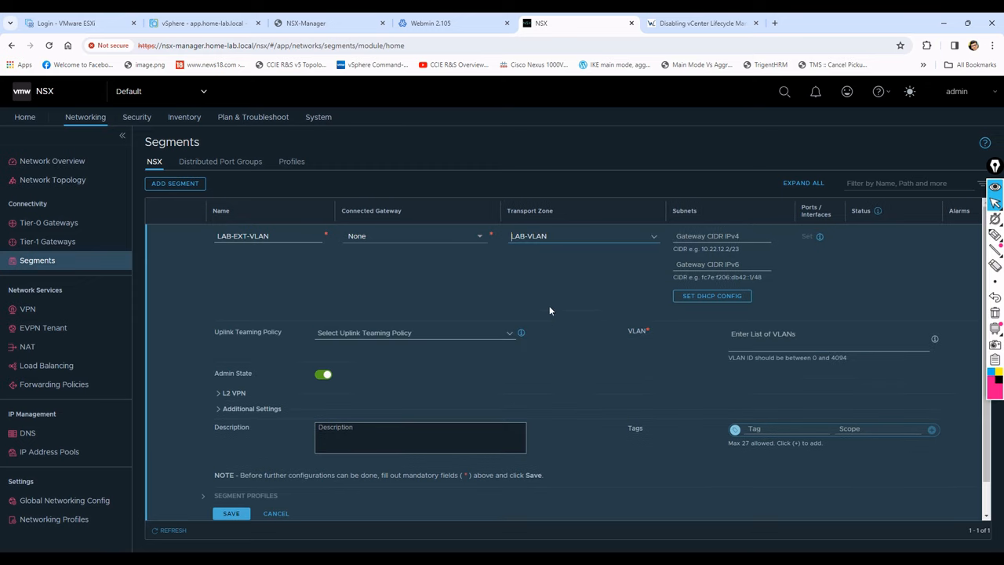
# Step: Set the LAB-EXT-VLAN segment's VLAN ID to 0, save it, finish editing and refresh the segment list
pyautogui.click(773, 339)
pyautogui.write('0')
pyautogui.press('Return')
pyautogui.click(232, 513)
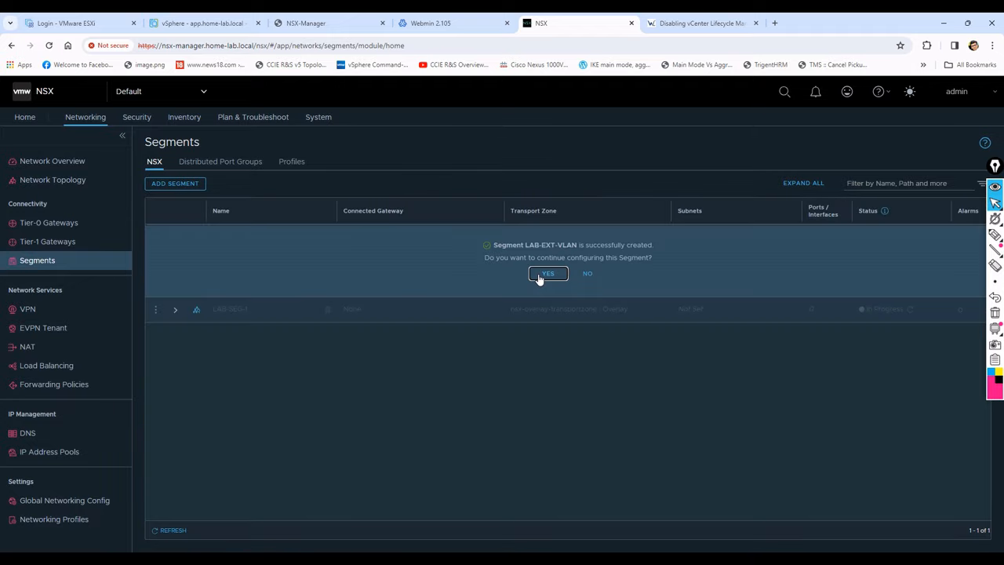
pyautogui.click(540, 276)
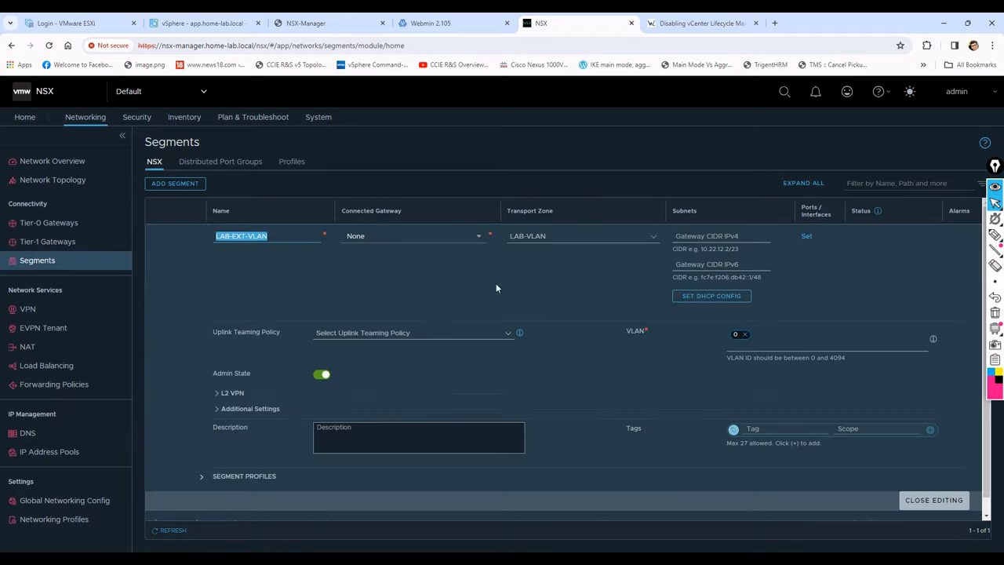
pyautogui.click(924, 501)
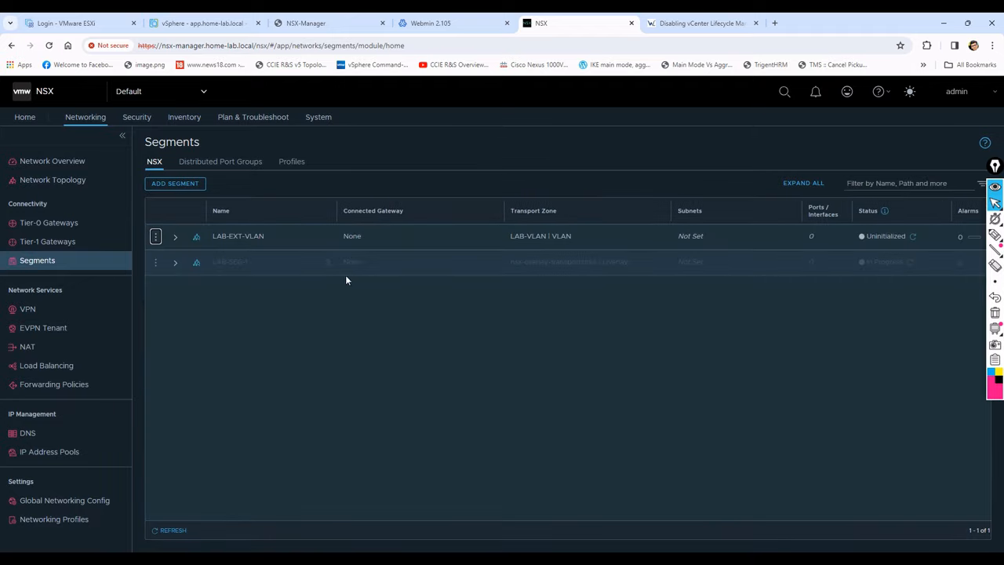
pyautogui.click(166, 530)
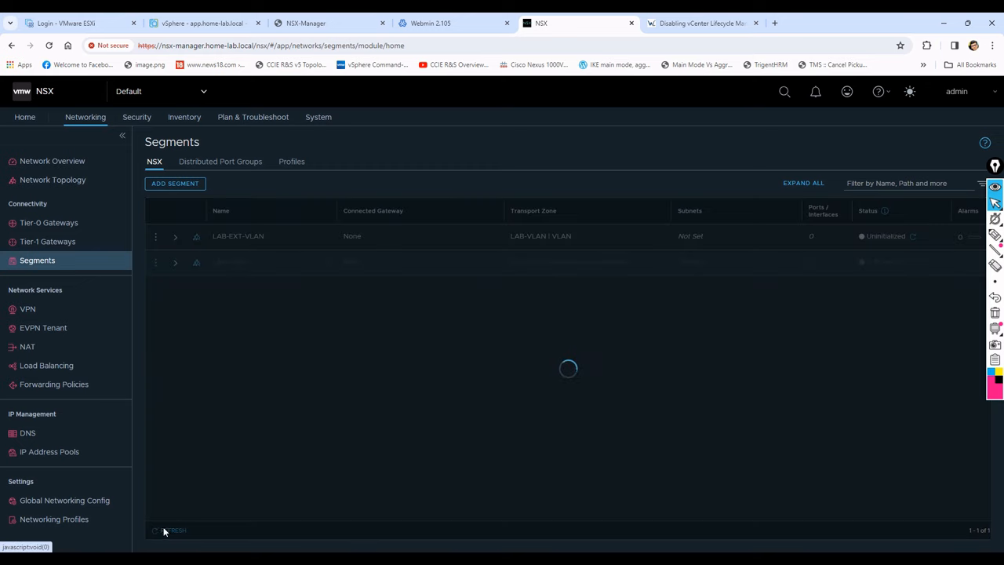
# Step: Create a segment named LAB-SEG-1 in the LAB-Overlay transport zone, save it and finish editing
pyautogui.click(187, 185)
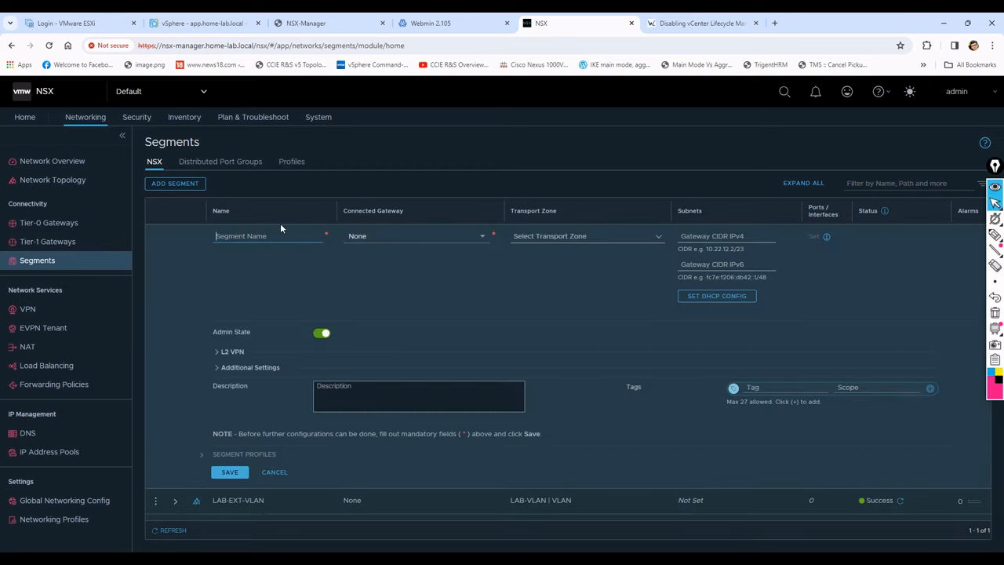
pyautogui.write('LAB-SEG-1')
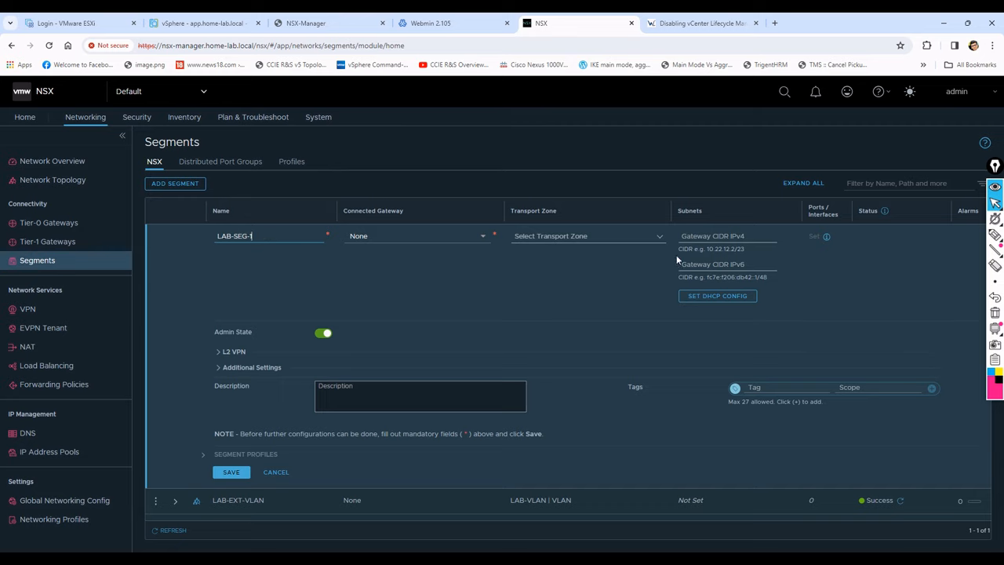
pyautogui.click(661, 238)
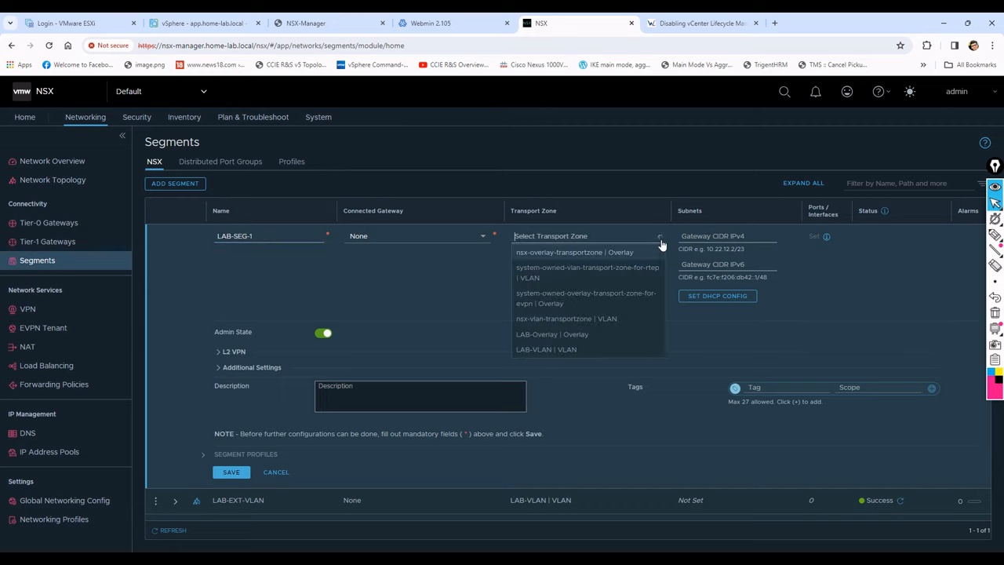
pyautogui.click(550, 336)
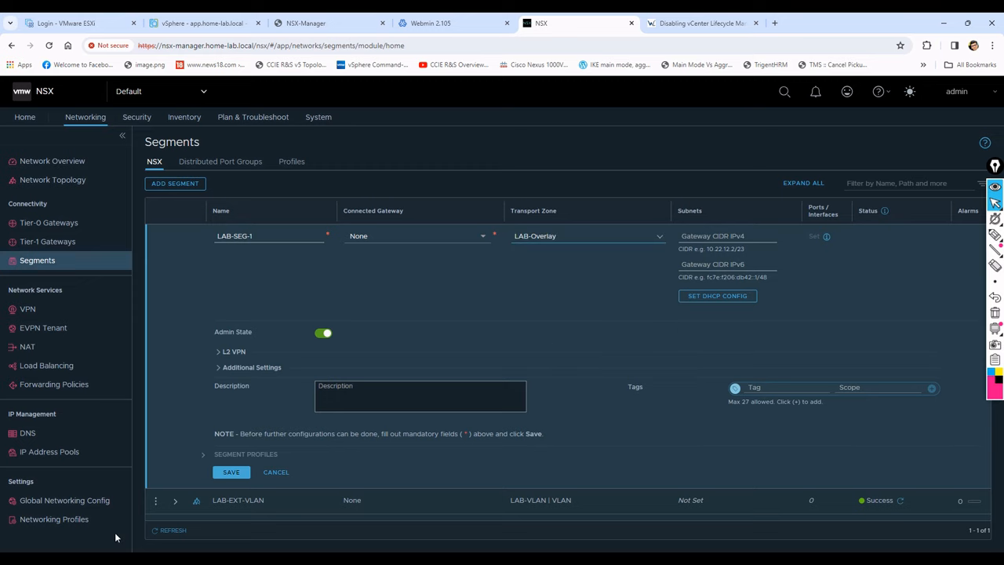
pyautogui.click(231, 473)
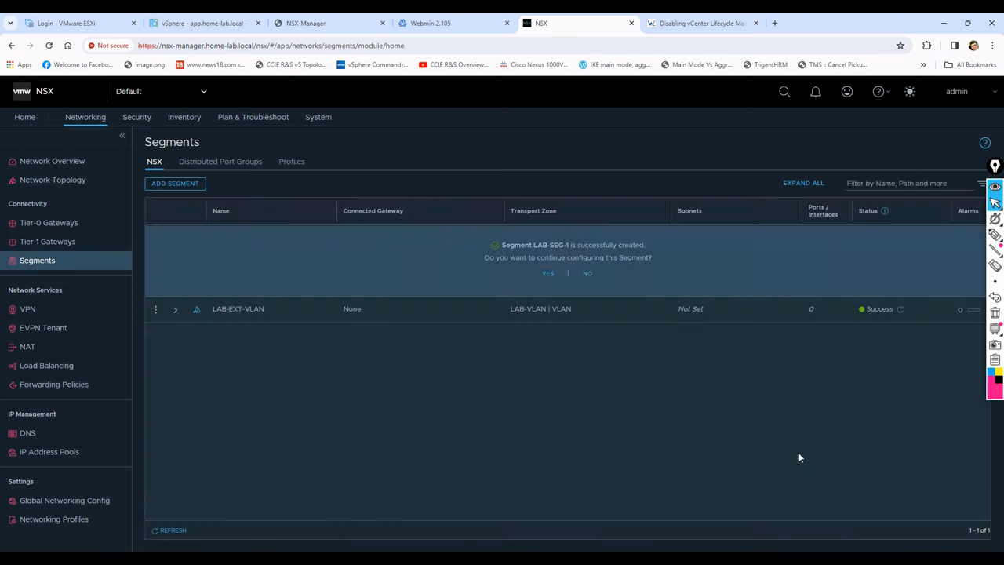
pyautogui.click(556, 274)
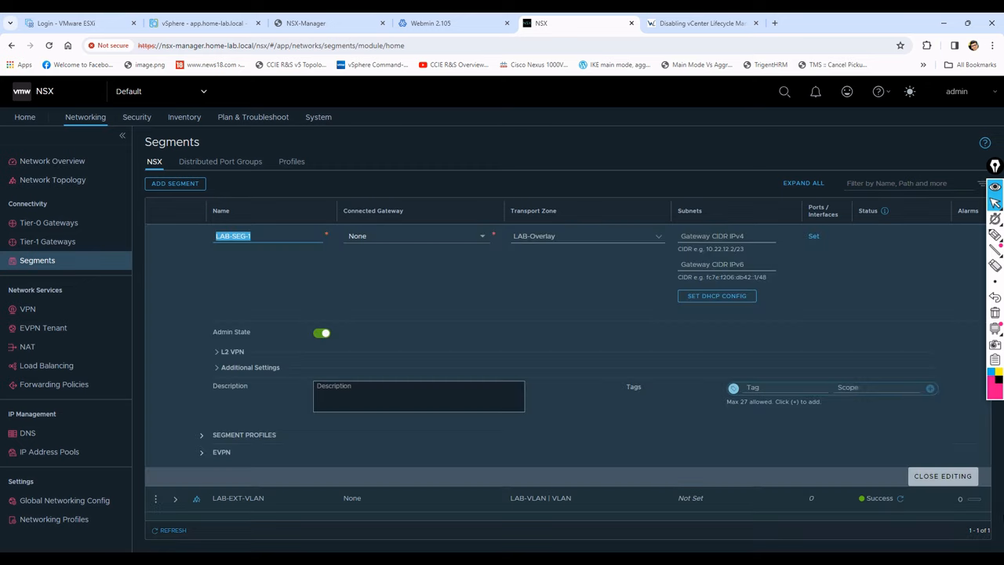
pyautogui.click(928, 477)
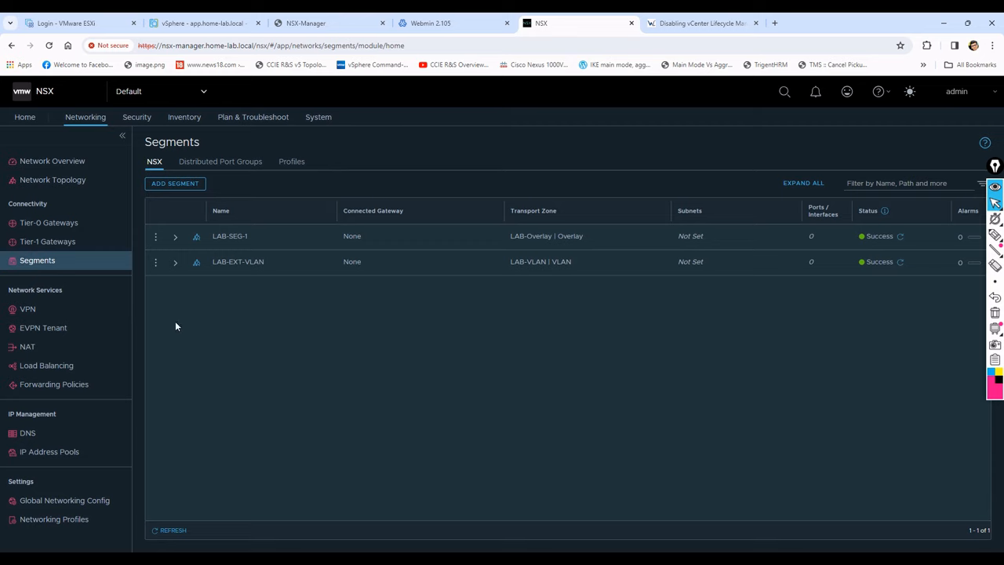
# Step: Add a Tier-0 gateway named LAB-TIER-0 and assign it to the LAB-EDGE-Cluster edge cluster
pyautogui.click(55, 223)
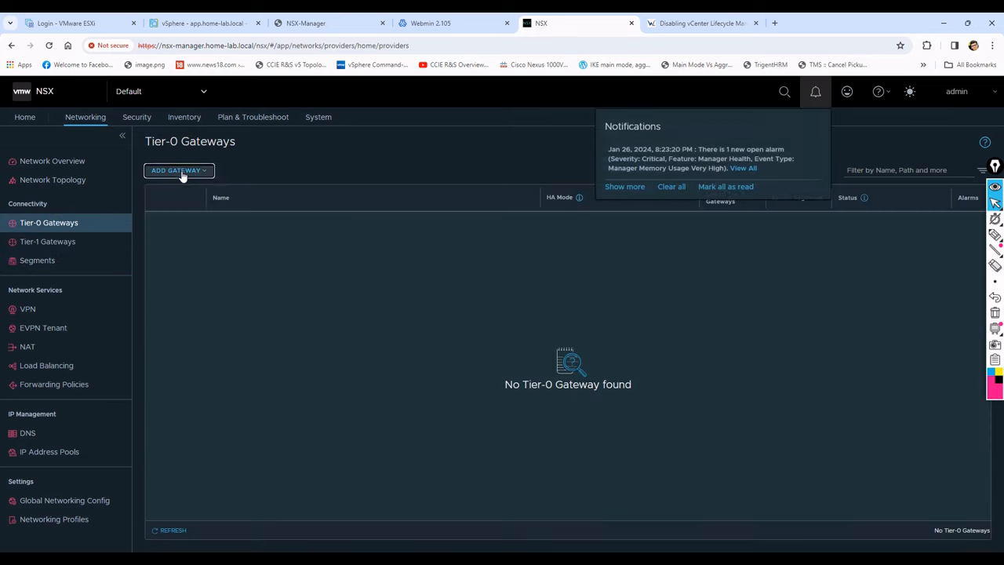
pyautogui.click(179, 170)
pyautogui.click(176, 195)
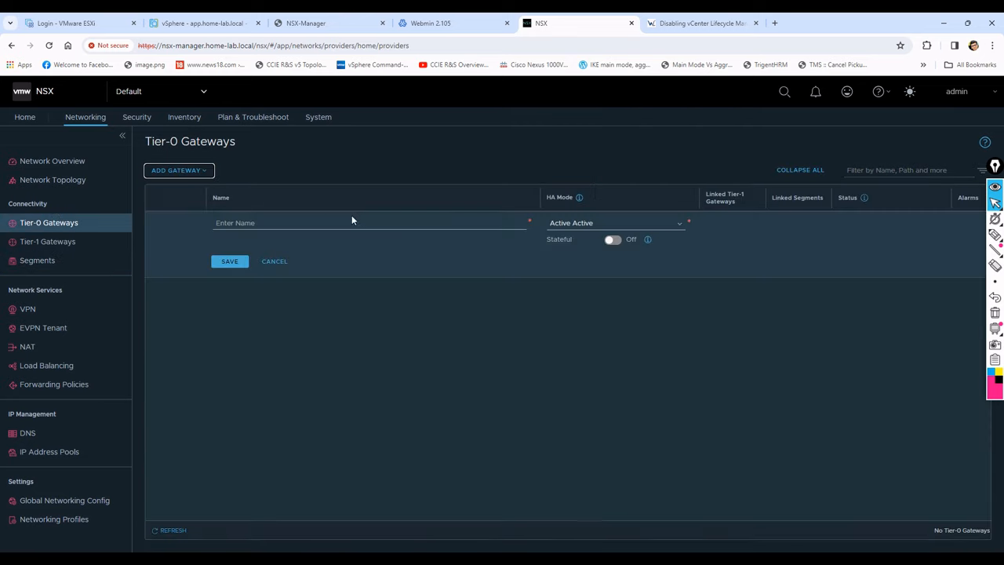
pyautogui.click(330, 222)
pyautogui.write('LAB')
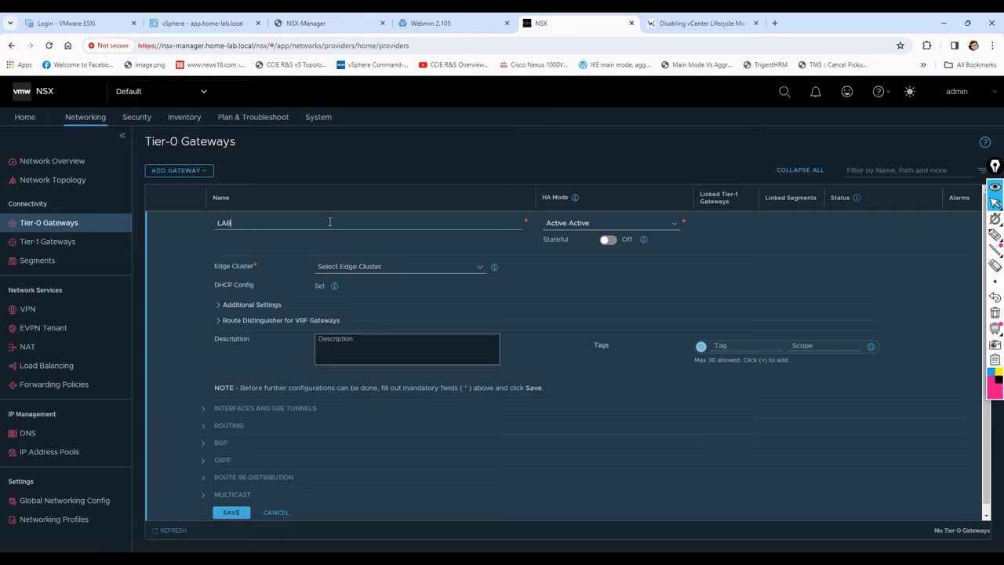
pyautogui.write('-TIER-0')
pyautogui.click(479, 271)
pyautogui.click(470, 281)
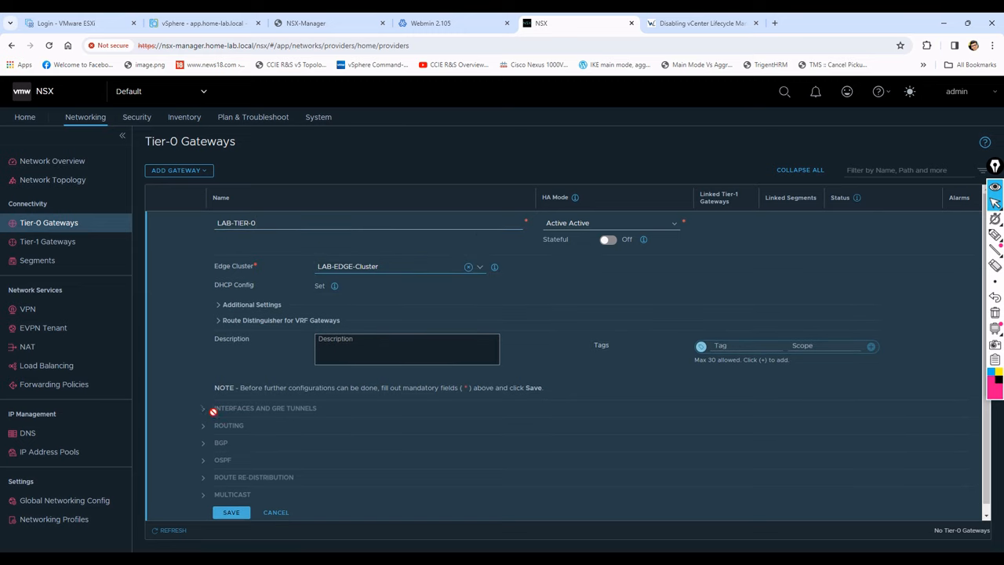
# Step: Save the LAB-TIER-0 gateway, finish its configuration and refresh the gateway list
pyautogui.click(231, 512)
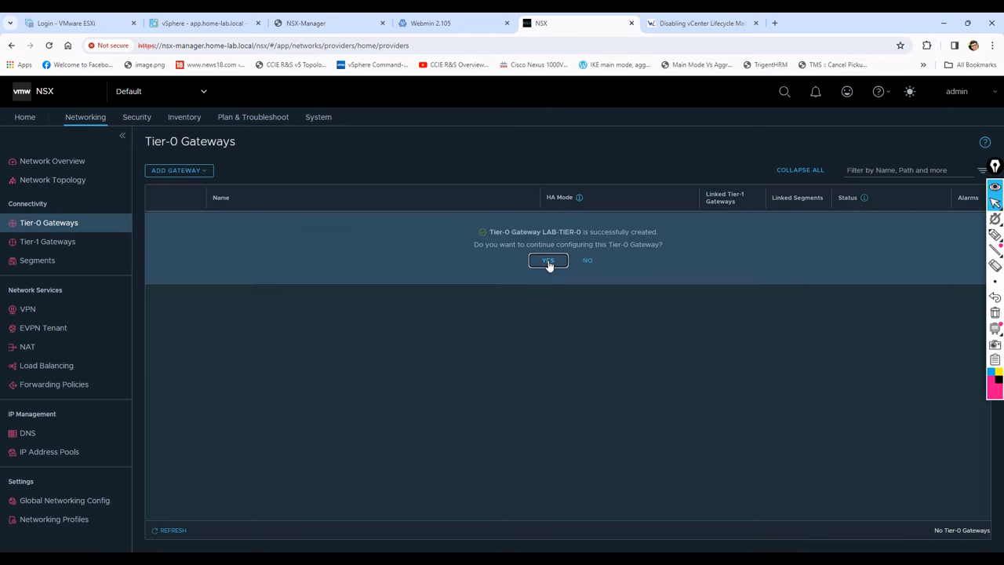
pyautogui.click(548, 260)
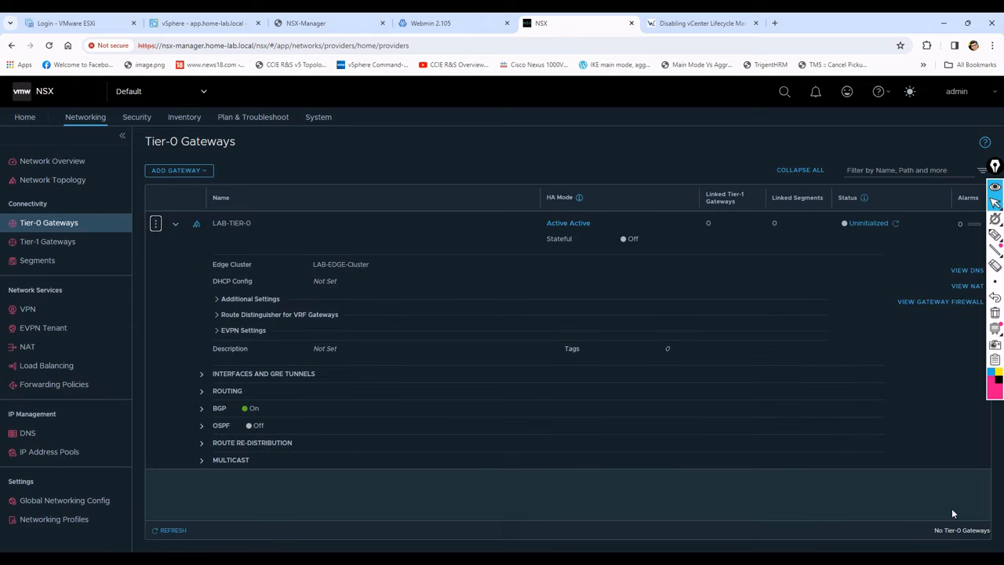
pyautogui.click(174, 529)
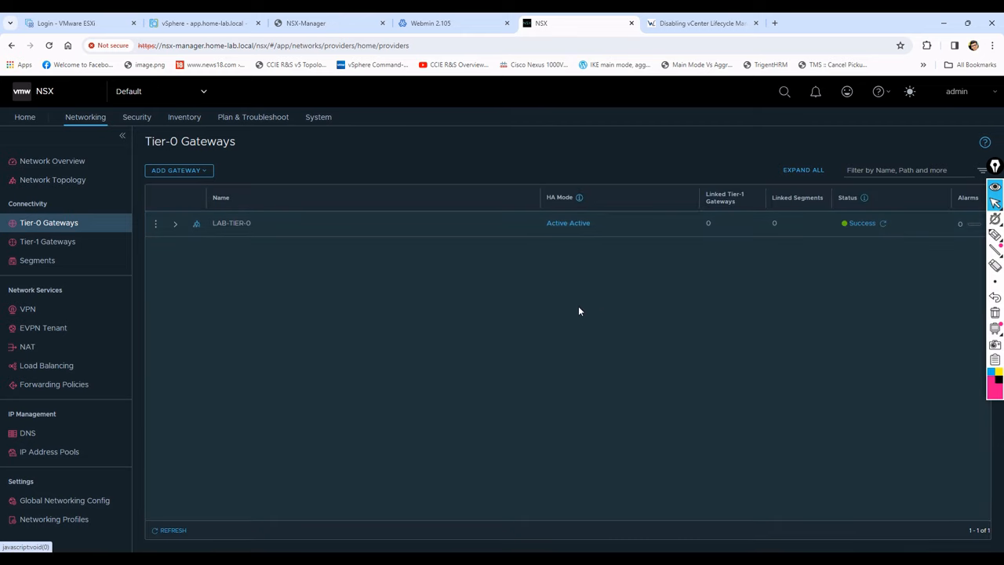
# Step: Add a Tier-1 gateway named LAB-TIER-1 and link it to the LAB-TIER-0 gateway
pyautogui.click(60, 243)
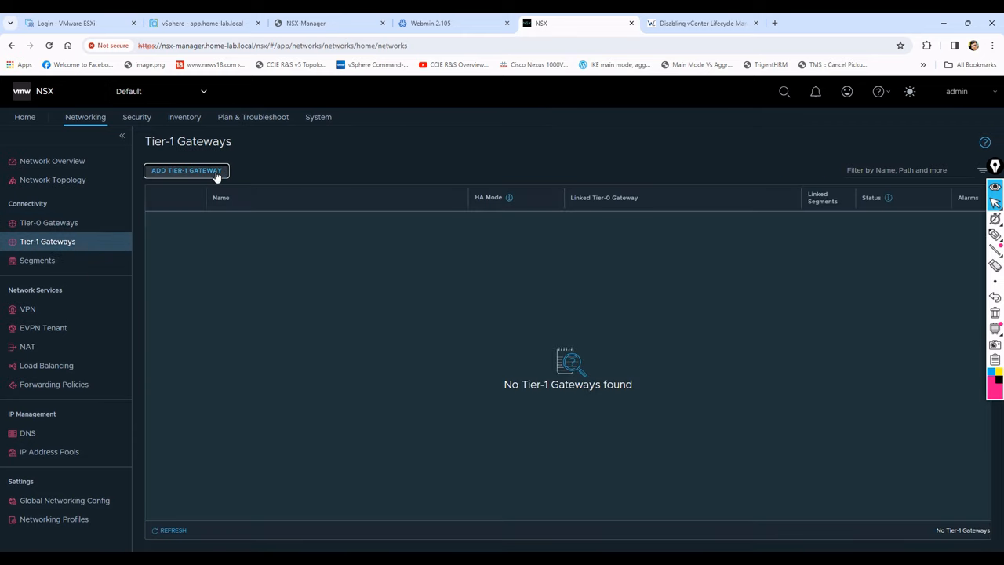
pyautogui.click(218, 172)
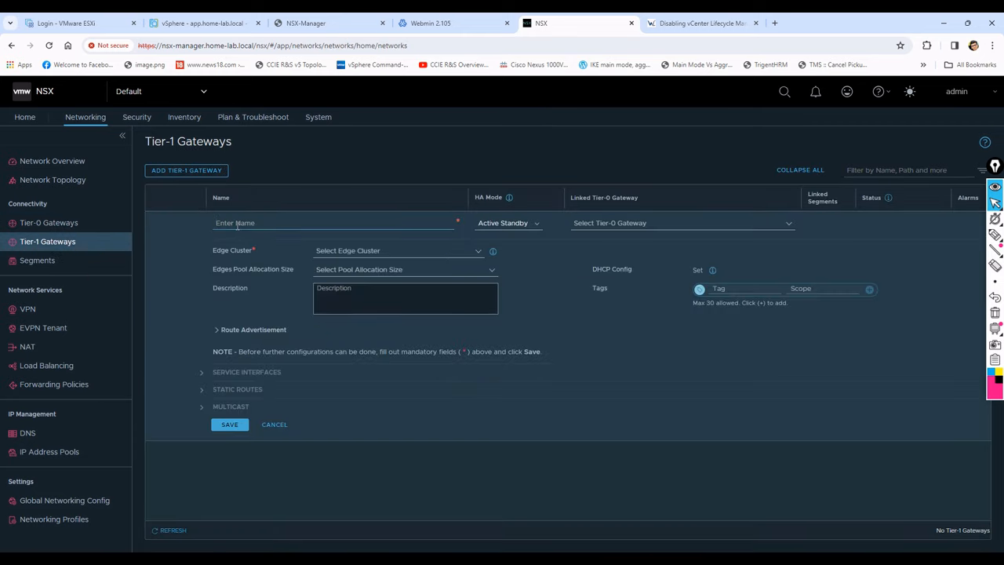
pyautogui.write('LAB-TIE')
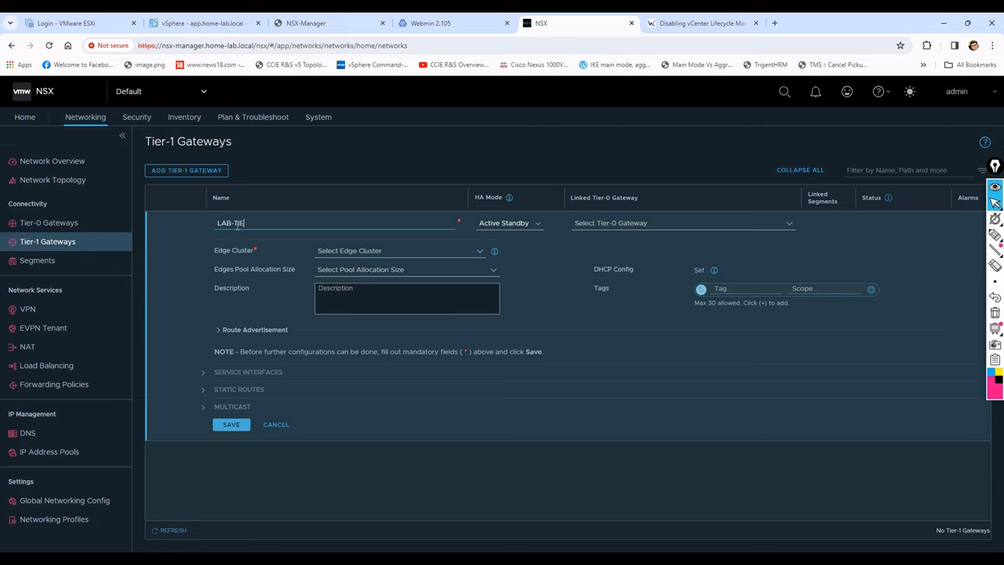
pyautogui.write('R-1')
pyautogui.click(789, 226)
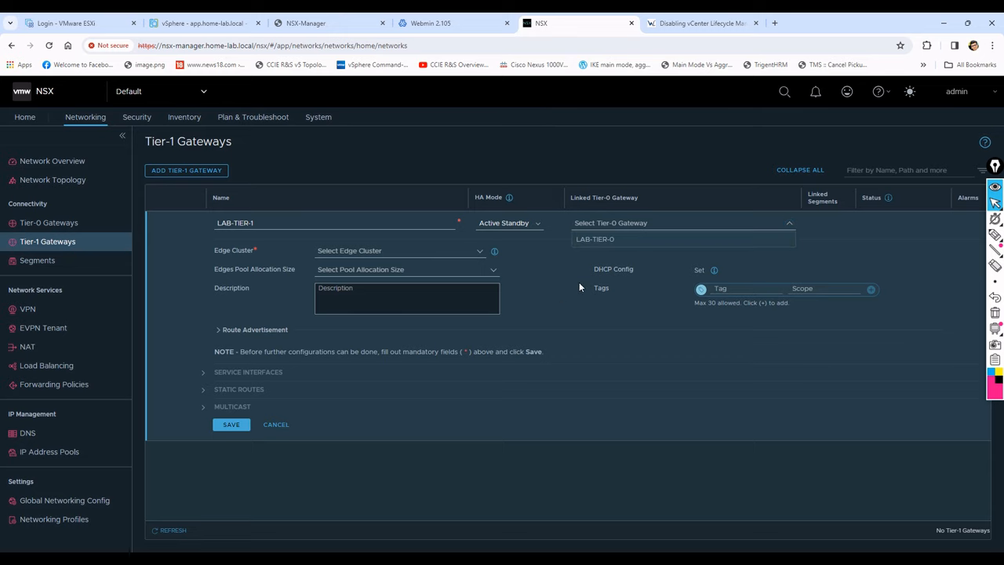
pyautogui.click(644, 240)
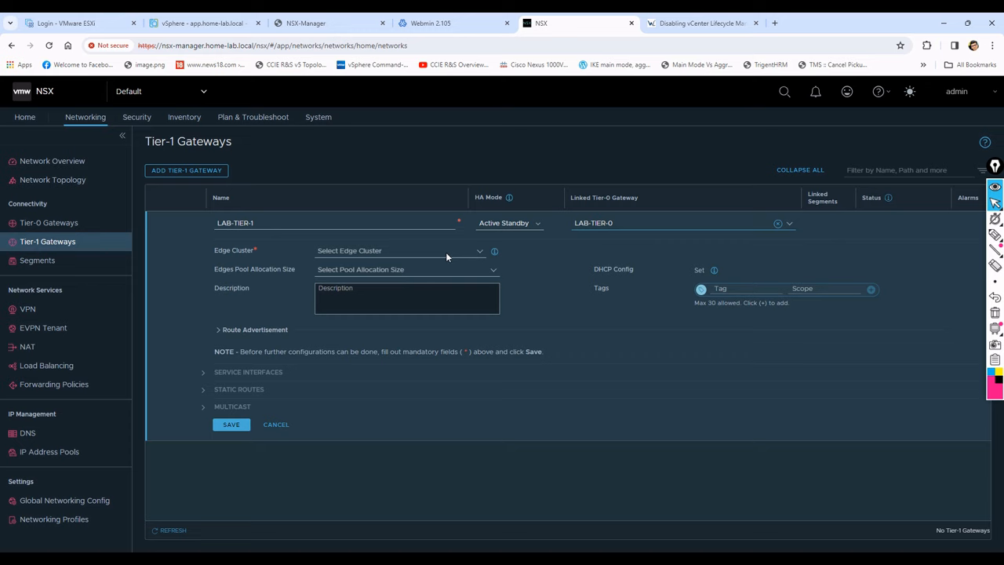
# Step: Assign the new Tier-1 gateway to the LAB-EDGE-Cluster edge cluster and save it
pyautogui.click(478, 253)
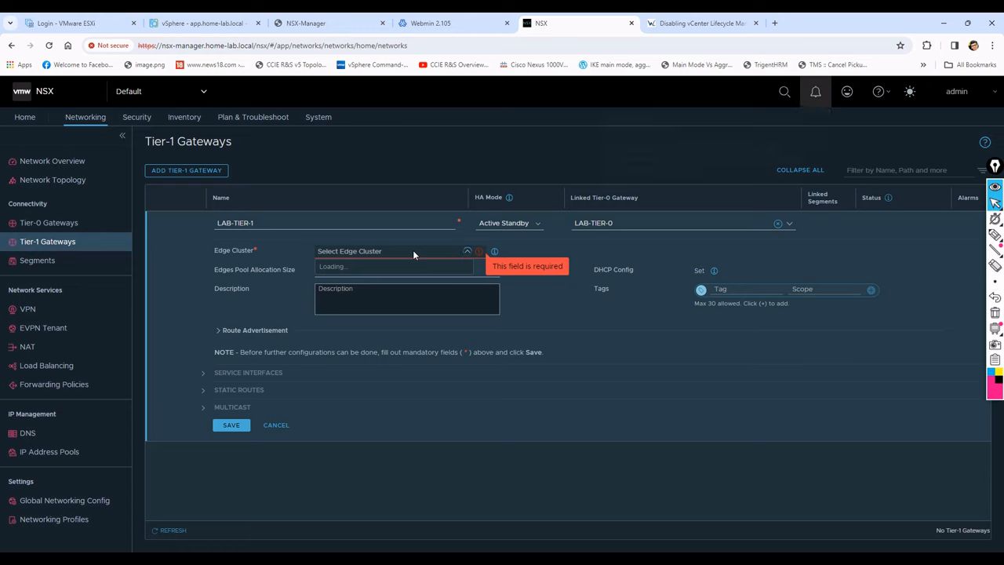
pyautogui.click(379, 267)
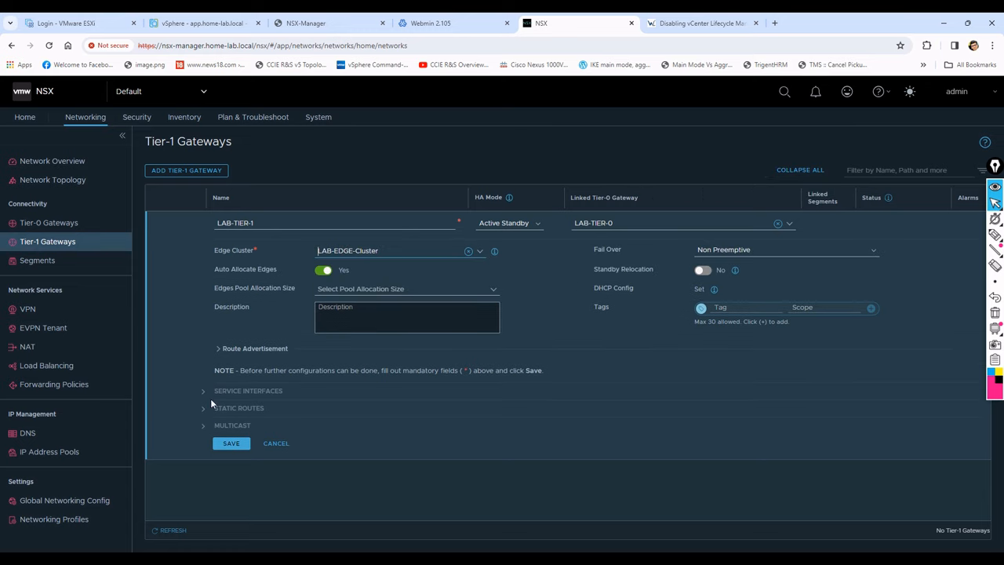
pyautogui.click(228, 444)
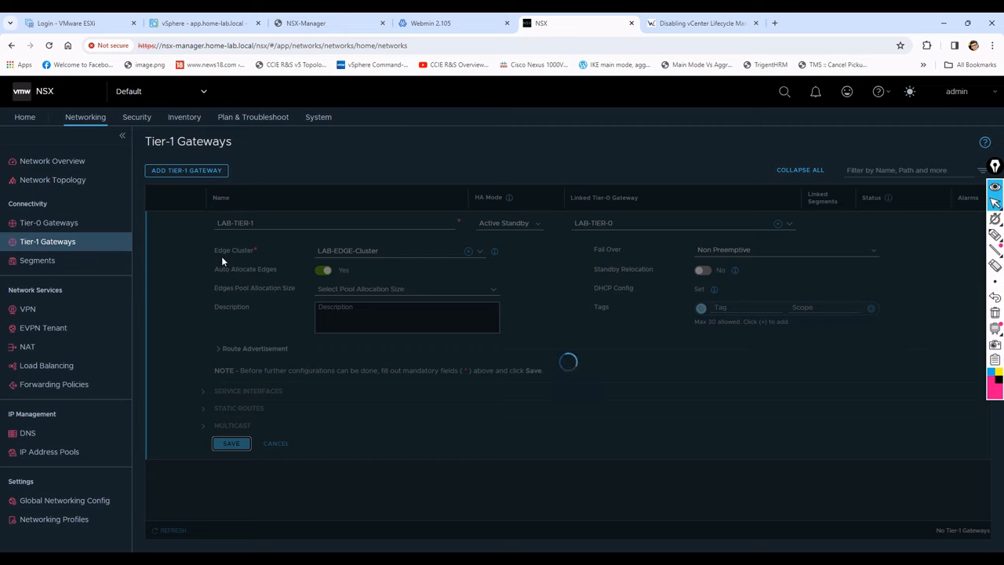
pyautogui.click(63, 242)
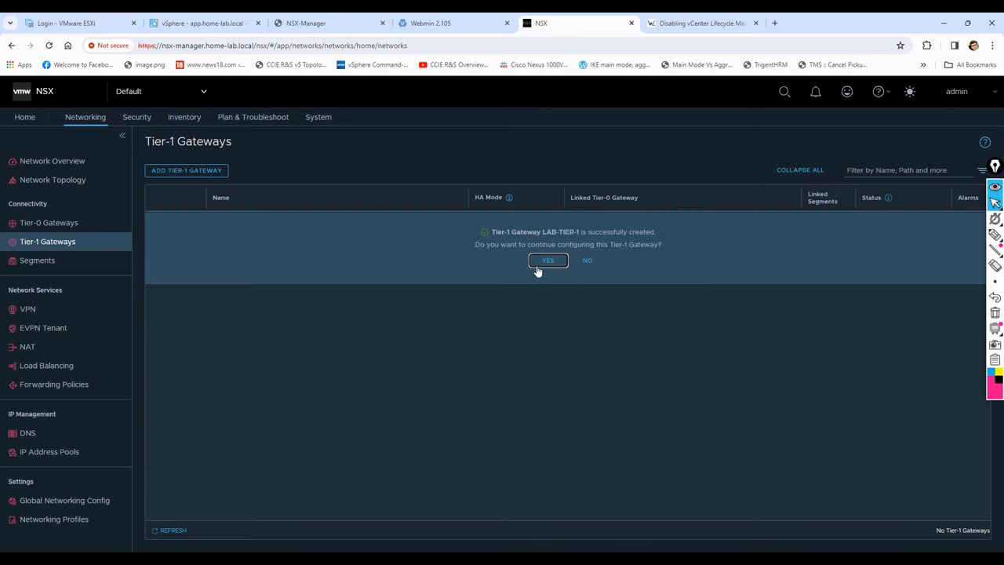
# Step: Continue configuring LAB-TIER-1 and enable route advertisement for all static, DNS forwarder, connected segment and service port, NAT IP, LB VIP and LB SNAT IP routes
pyautogui.click(548, 262)
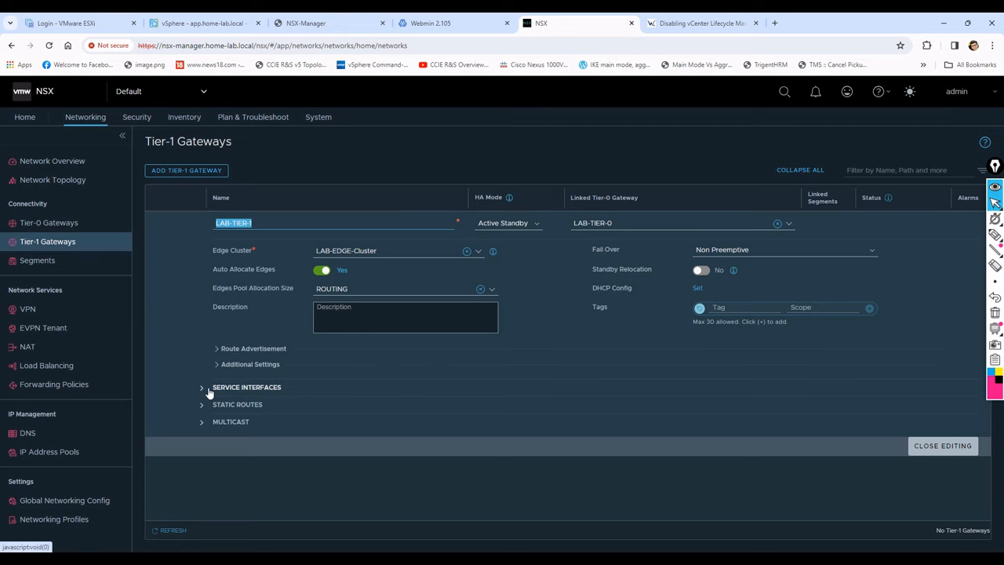
pyautogui.click(218, 350)
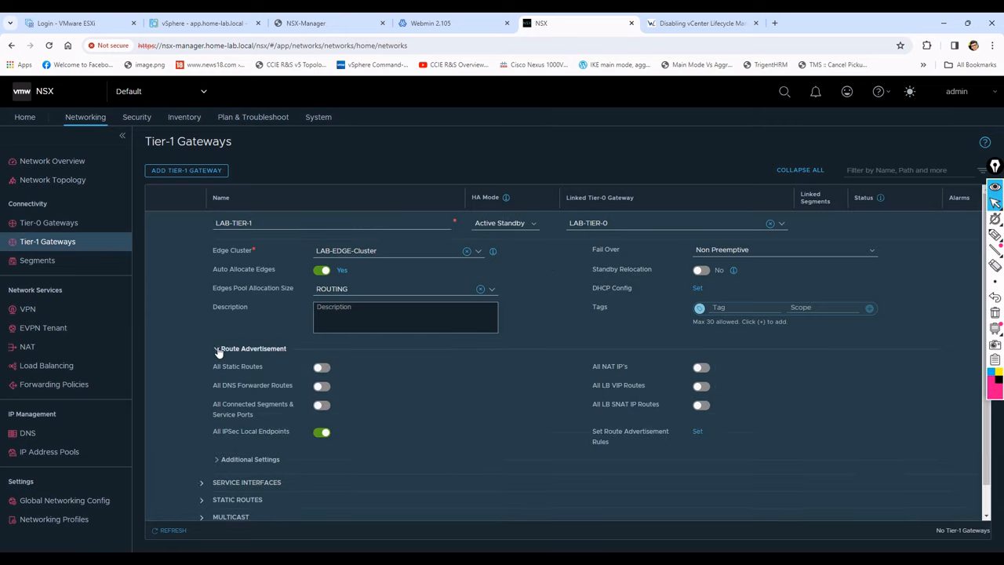
pyautogui.click(321, 368)
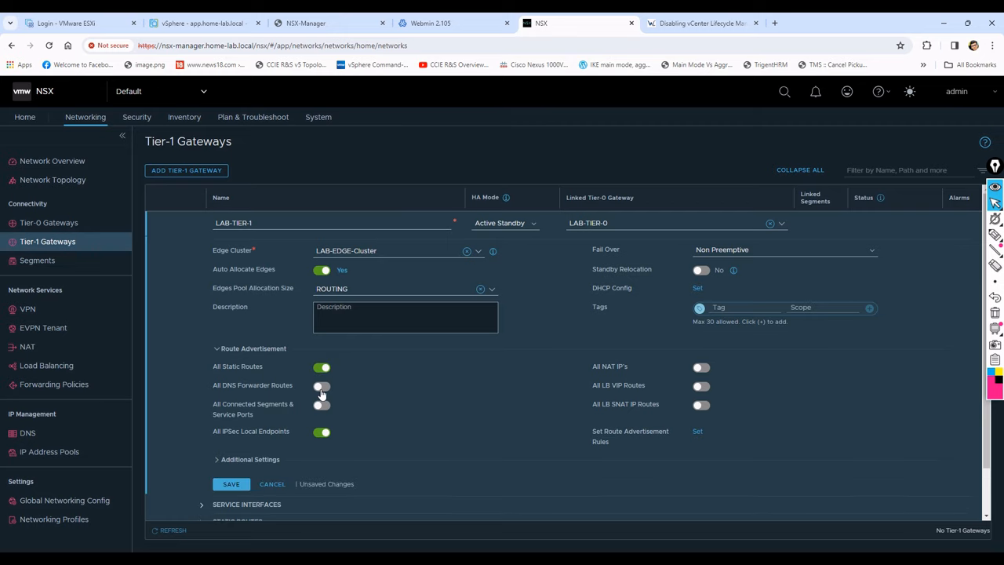
pyautogui.click(321, 388)
pyautogui.click(321, 405)
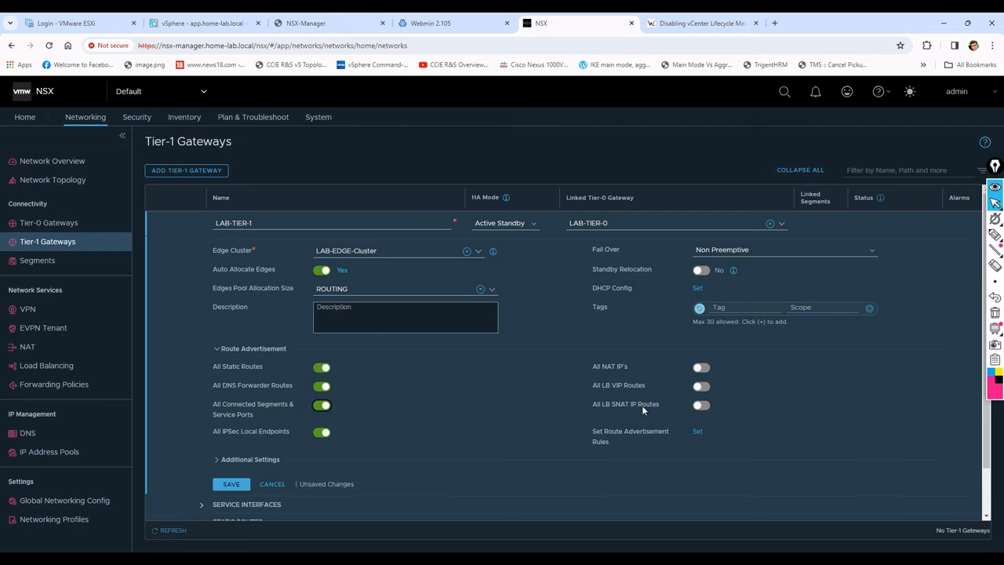
pyautogui.click(700, 367)
pyautogui.click(701, 386)
pyautogui.click(701, 404)
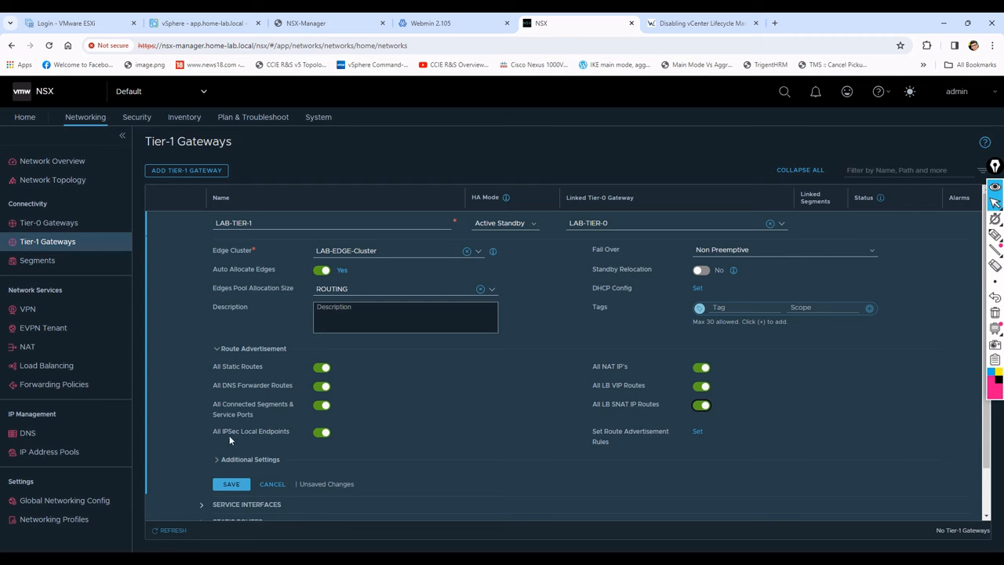
# Step: Save the route advertisement changes on LAB-TIER-1 and finish editing the gateway
pyautogui.click(233, 484)
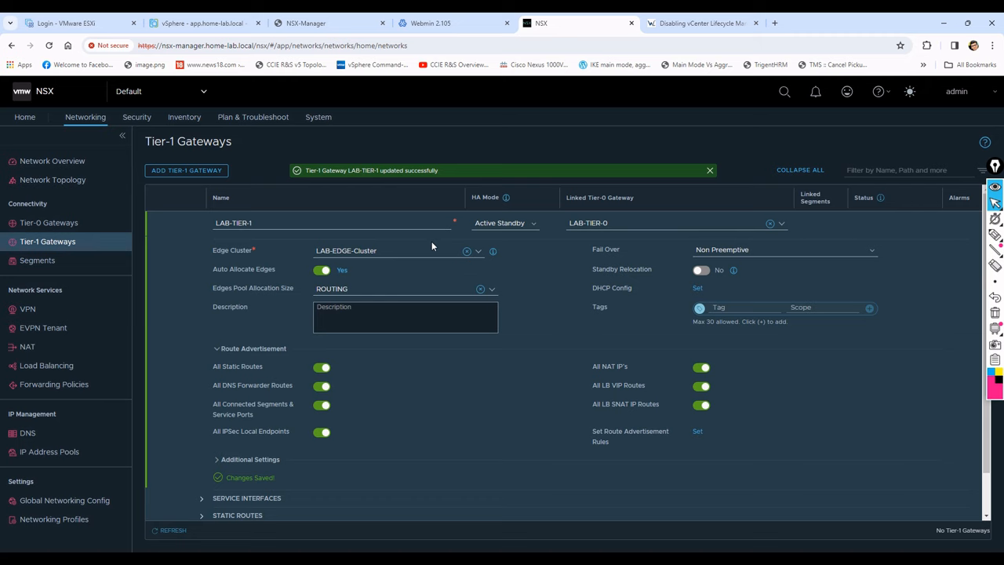
pyautogui.scroll(-1, 804, 392)
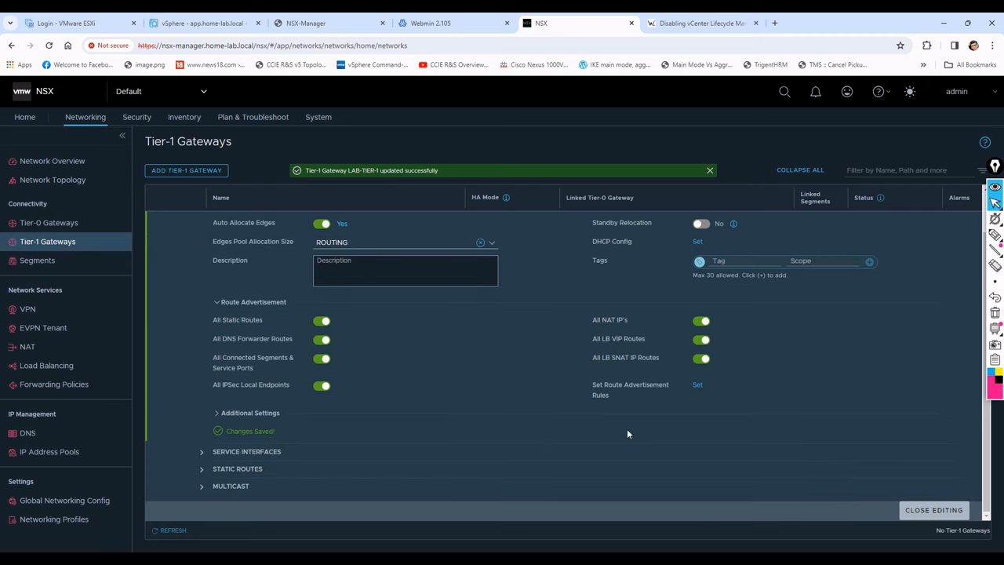
pyautogui.click(949, 510)
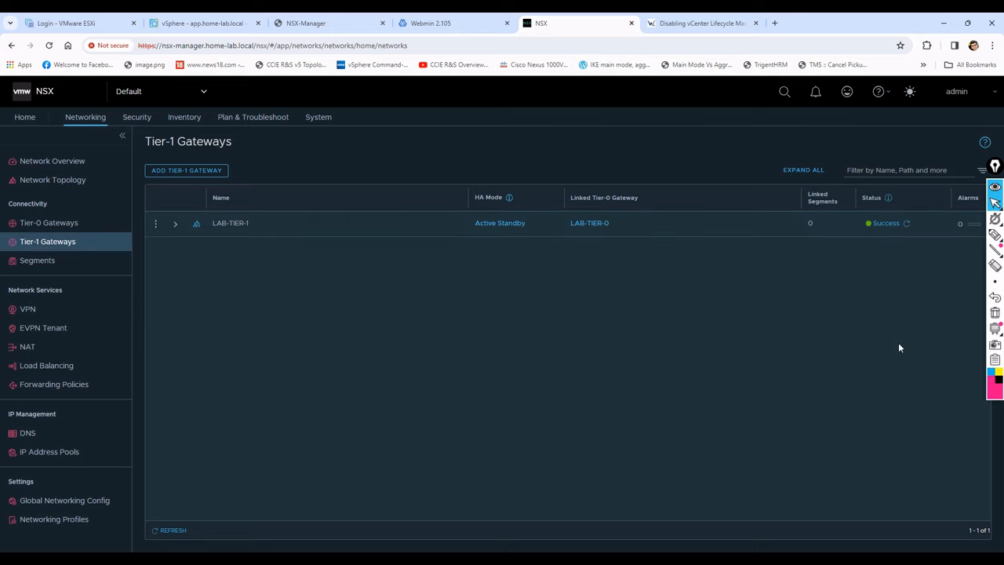
# Step: Edit the LAB-SEG-1 segment and set its connected gateway to LAB-TIER-1
pyautogui.click(72, 265)
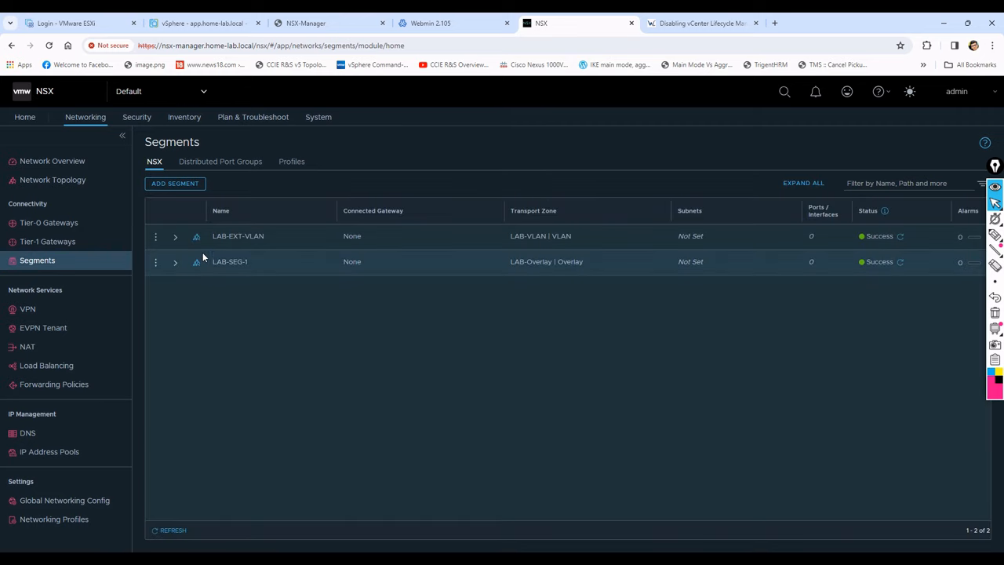
pyautogui.click(156, 262)
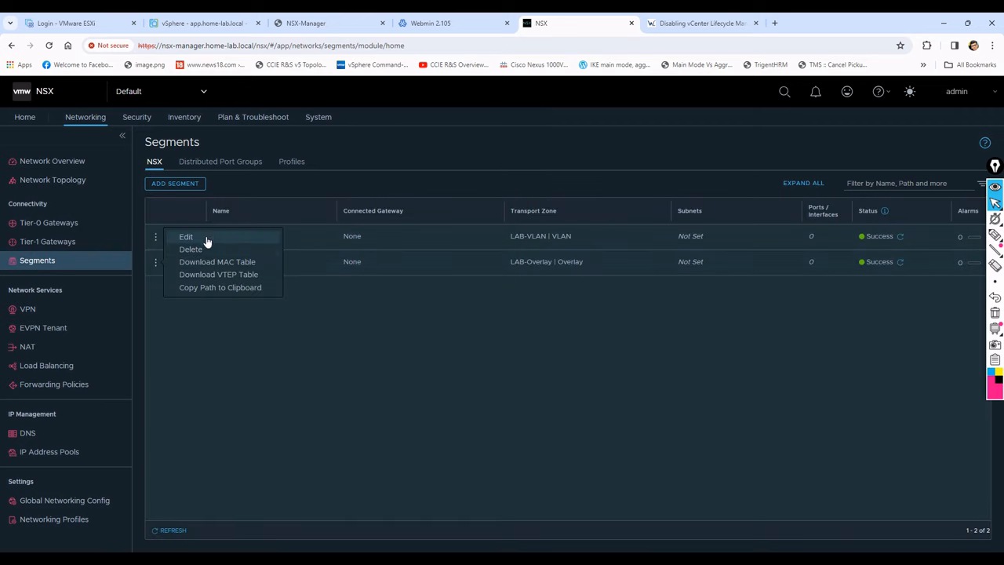
pyautogui.click(186, 236)
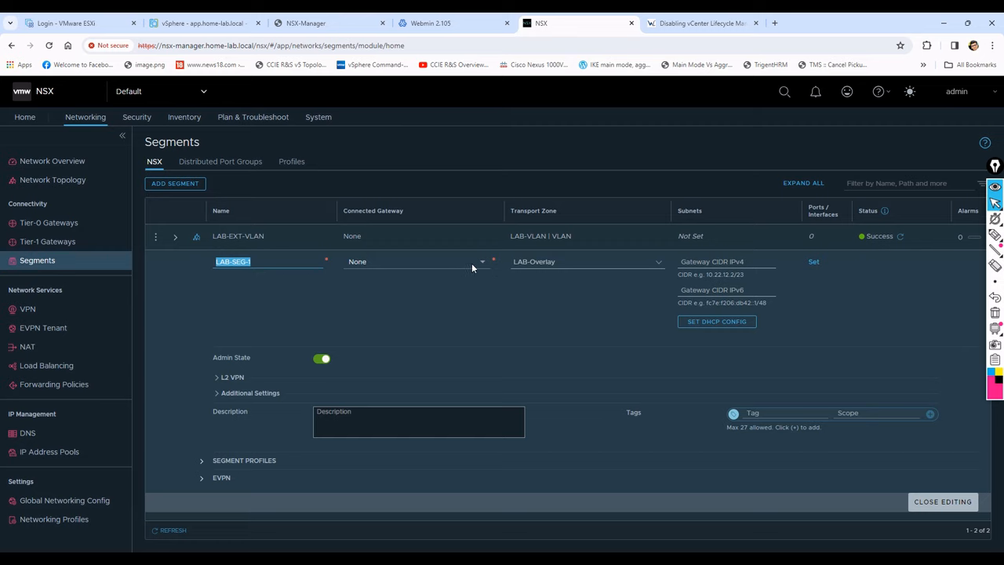
pyautogui.click(484, 265)
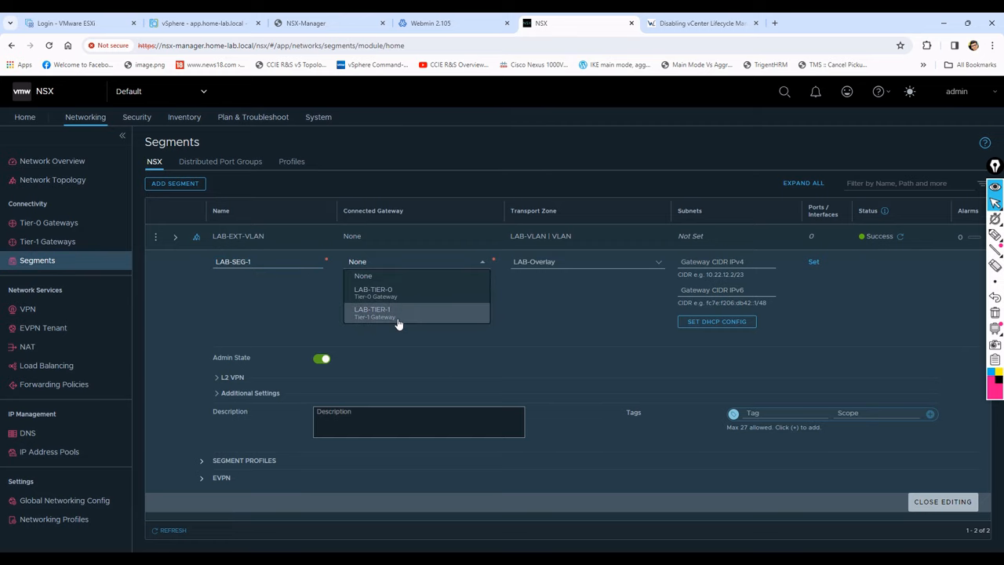
pyautogui.click(399, 314)
# Step: Set the IPv4 gateway CIDR of LAB-SEG-1 to 10.133.10.1/24, save it, finish editing and refresh the segment's status
pyautogui.click(704, 257)
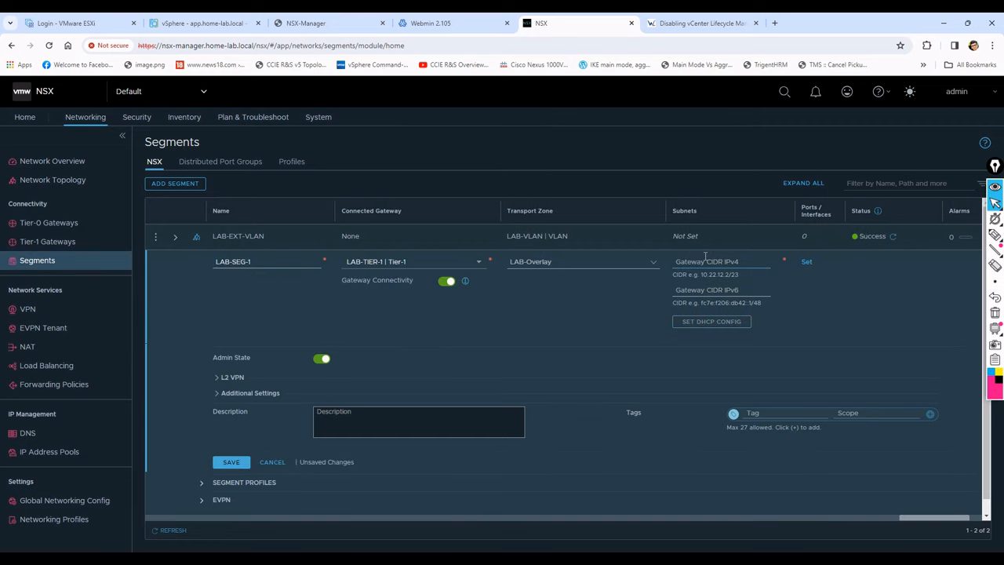
pyautogui.write('10.133.1.1/')
pyautogui.press('Left')
pyautogui.press('Left')
pyautogui.press('Left')
pyautogui.press('Left')
pyautogui.press('Left')
pyautogui.write('0')
pyautogui.click(230, 462)
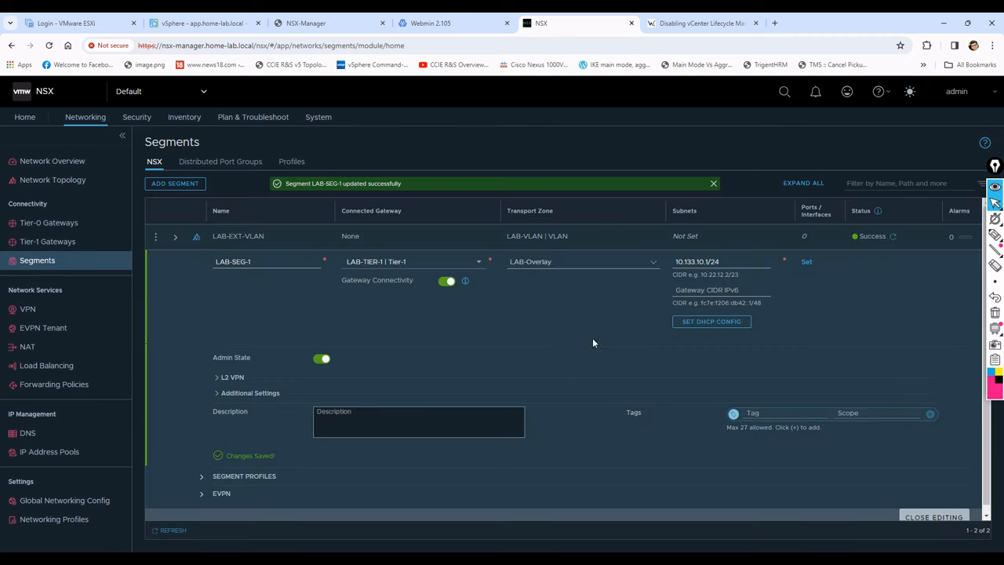
pyautogui.click(924, 515)
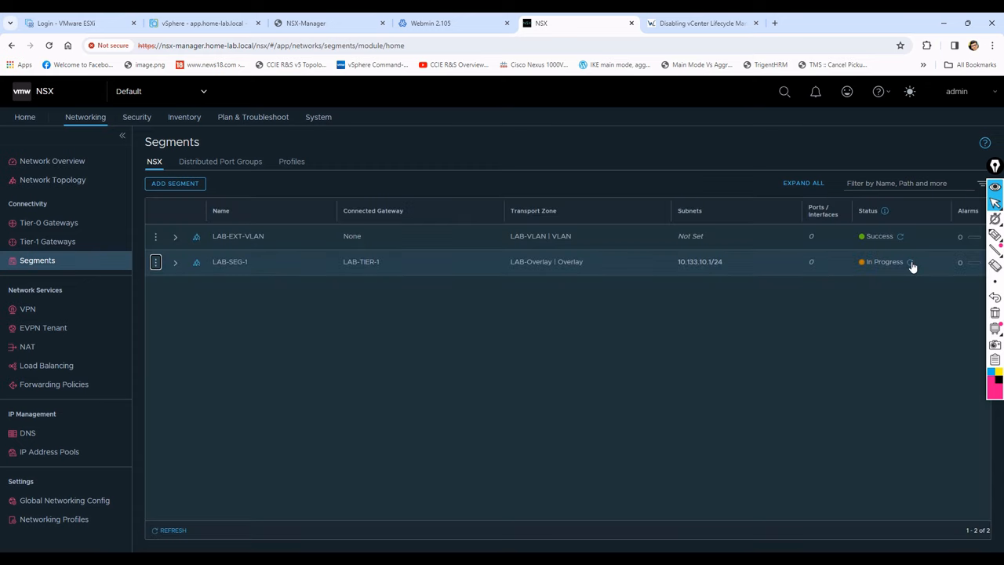
pyautogui.click(911, 263)
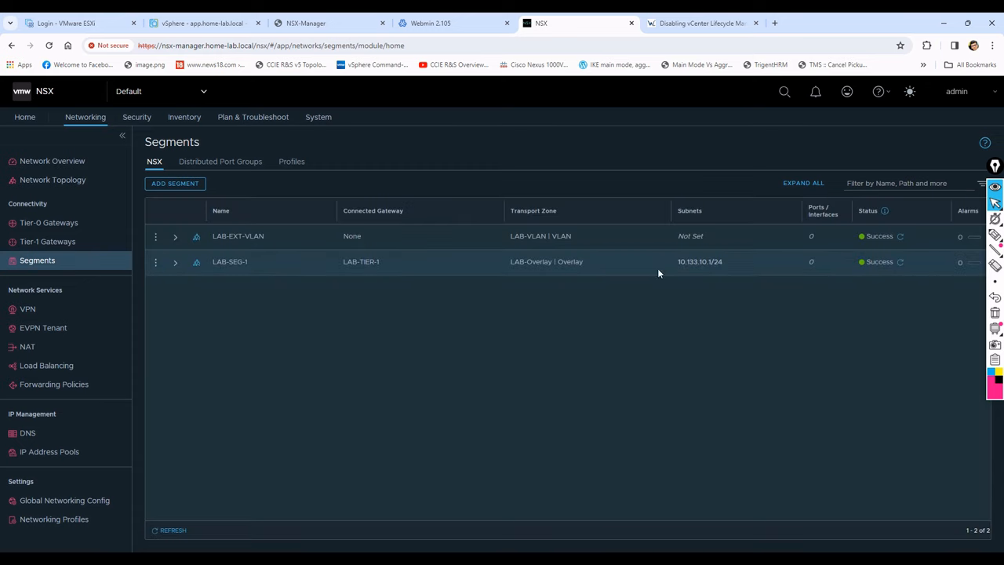
# Step: Edit the LAB-TIER-0 gateway and add an external interface named LAB-EXT-Route with IP address 192.168.20.210/24
pyautogui.click(69, 223)
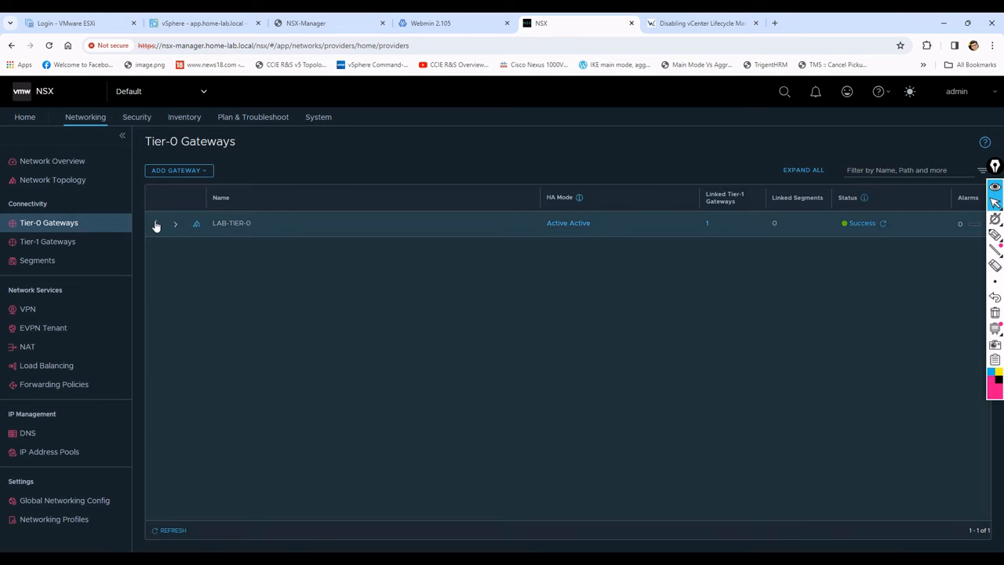
pyautogui.click(156, 224)
pyautogui.click(212, 149)
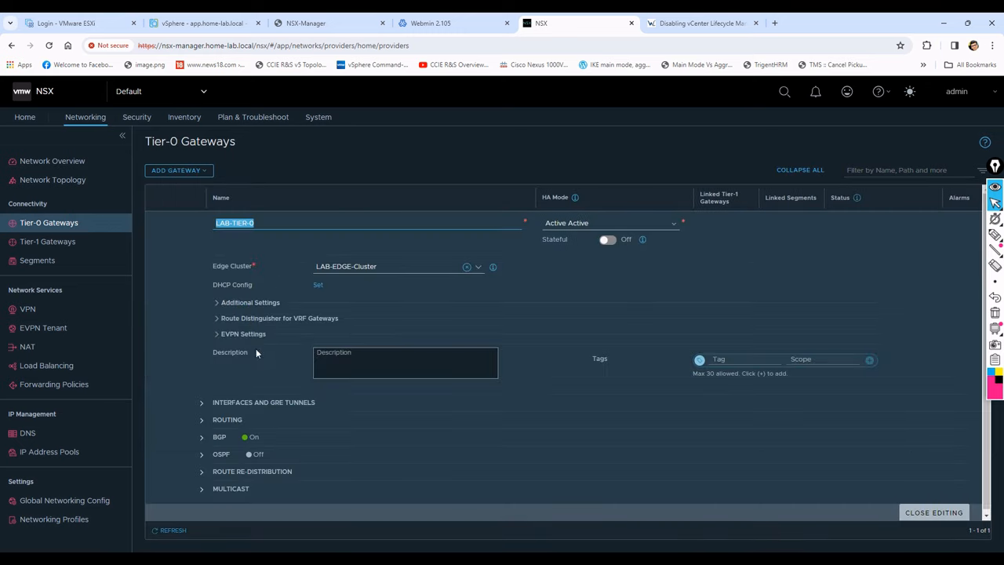
pyautogui.click(203, 404)
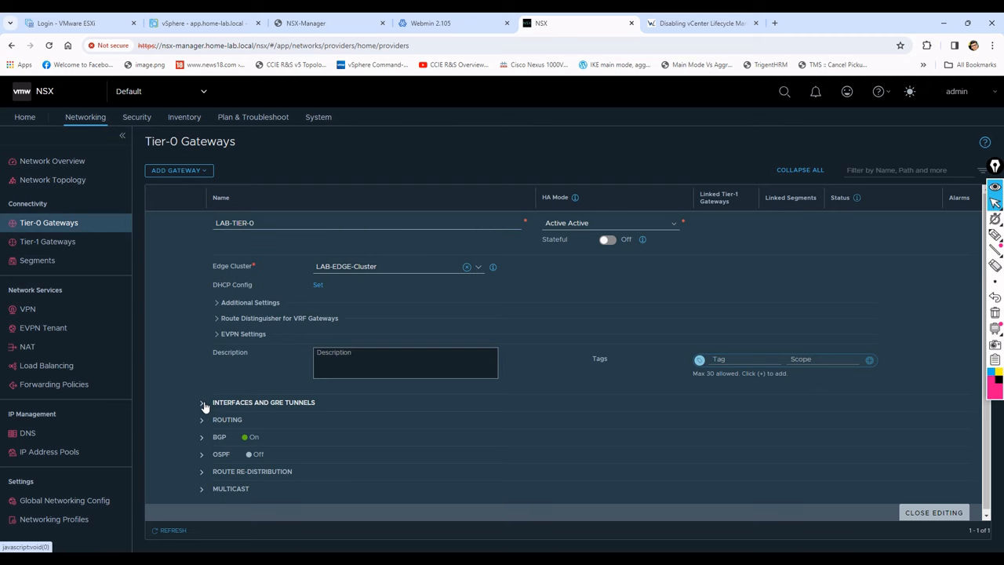
pyautogui.click(321, 418)
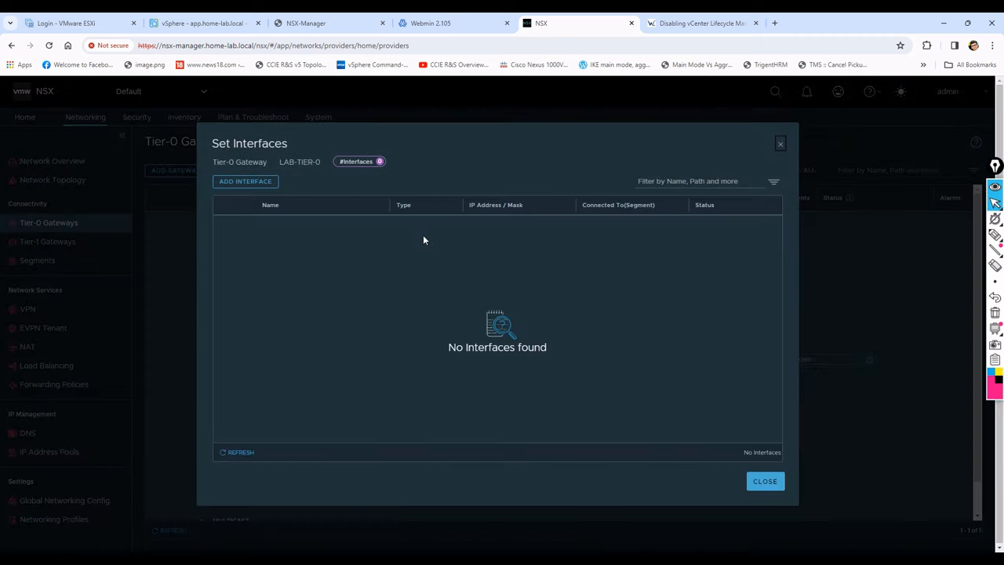
pyautogui.click(259, 182)
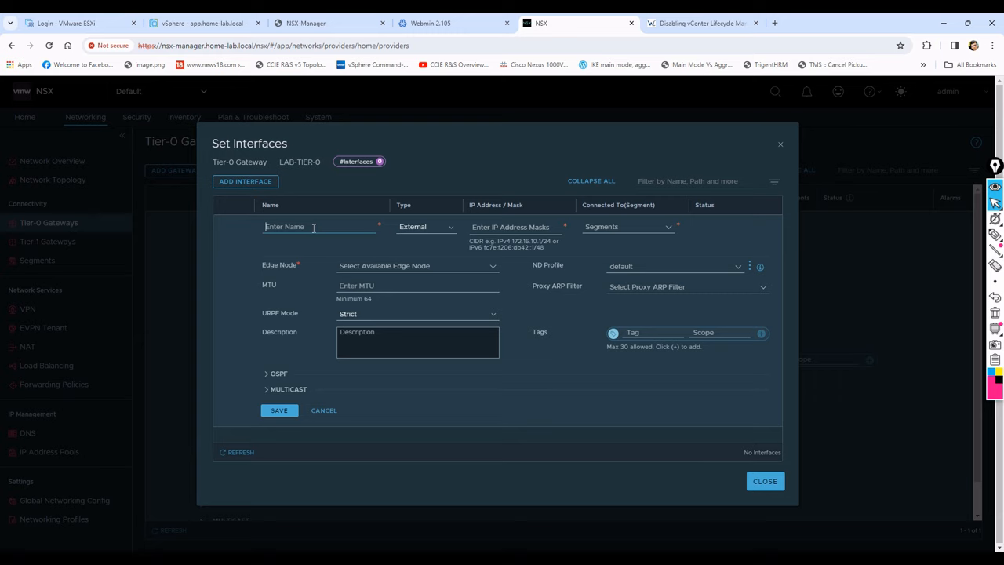
pyautogui.write('LAB-EXT-Route')
pyautogui.click(536, 227)
pyautogui.write('192')
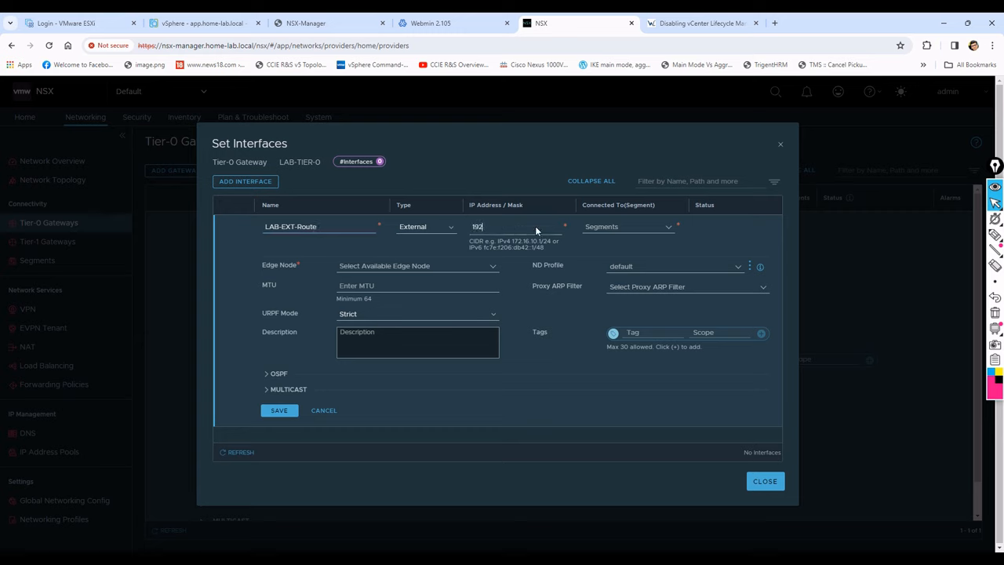
pyautogui.write('.168.20.210/24')
# Step: Connect the LAB-EXT-Route interface to the LAB-EXT-VLAN segment, assign it to the Lab-edge-node edge node and save it
pyautogui.click(666, 227)
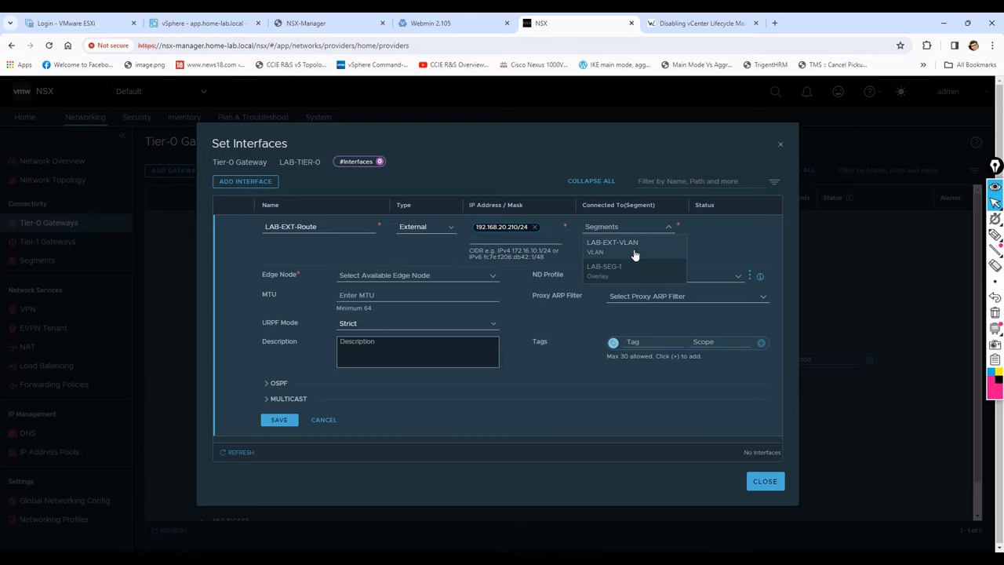
pyautogui.click(646, 251)
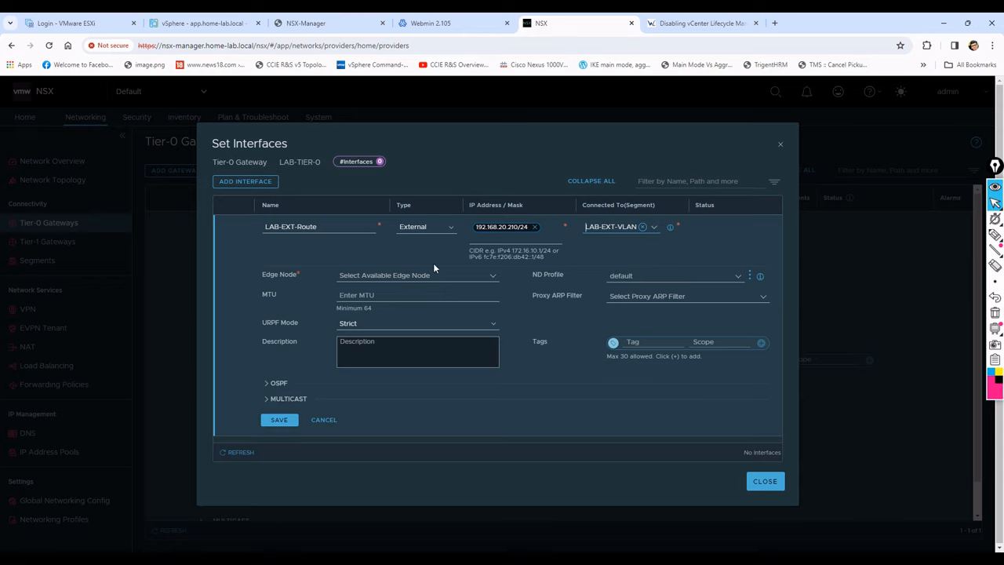
pyautogui.click(494, 274)
pyautogui.click(430, 290)
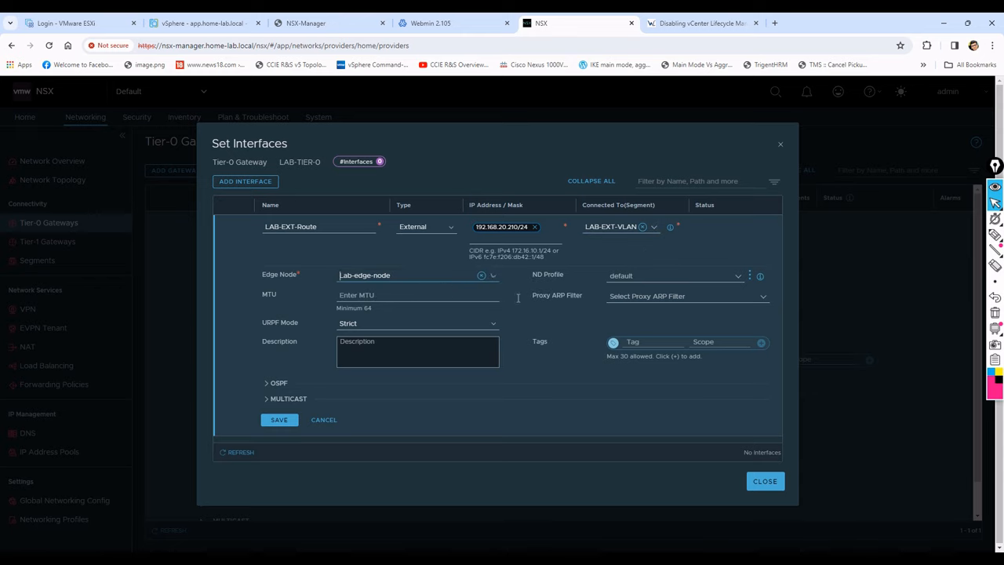
pyautogui.click(279, 420)
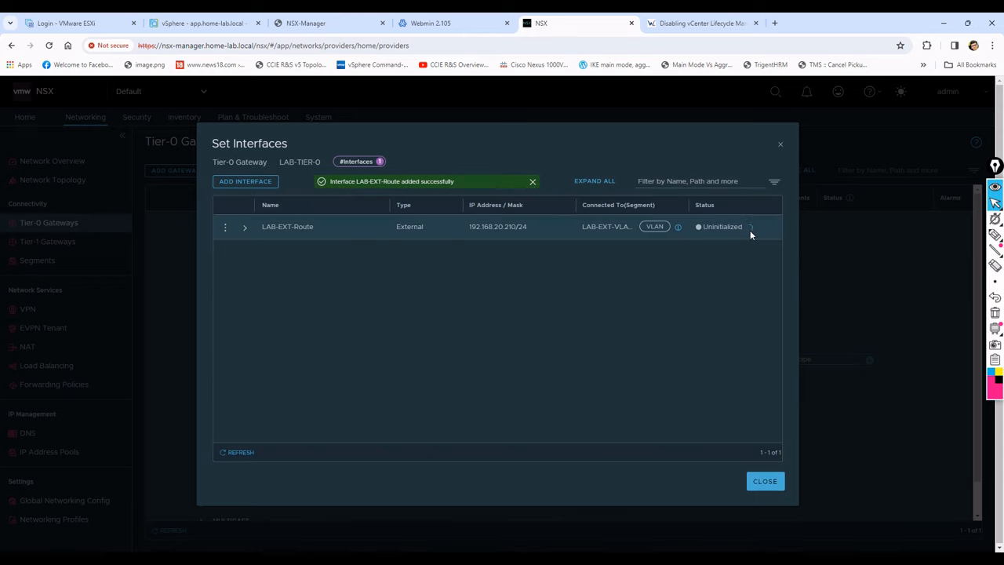
# Step: Refresh the status of the LAB-EXT-Route interface and read its realization error details
pyautogui.click(749, 228)
pyautogui.click(712, 228)
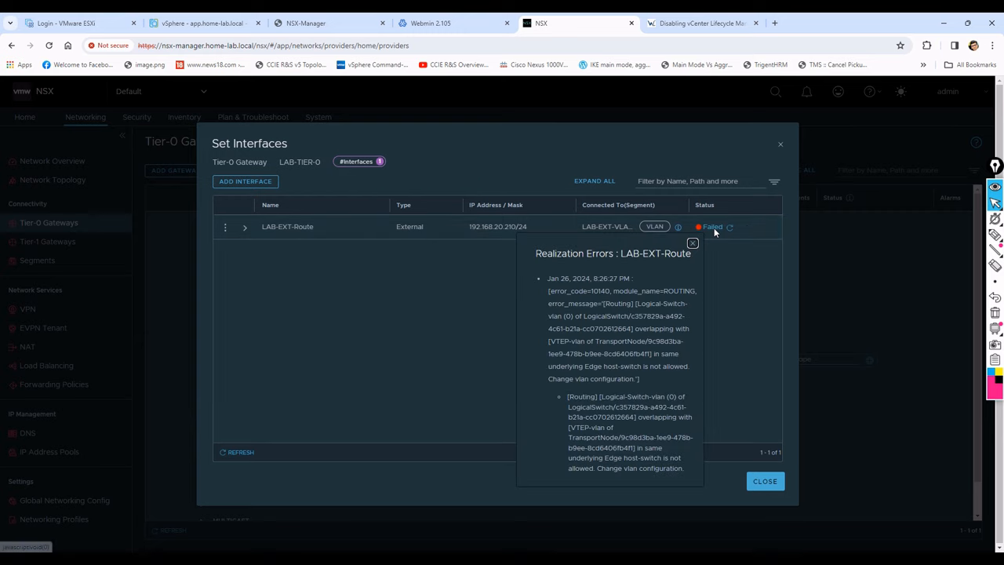
pyautogui.click(735, 341)
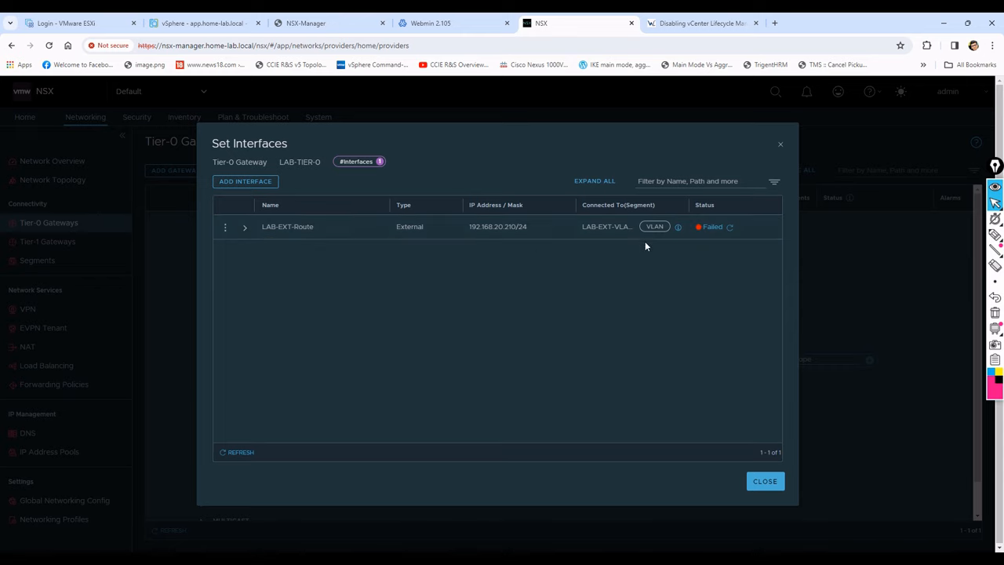
# Step: Close the interface list, finish editing LAB-TIER-0 and refresh the Tier-0 gateway list
pyautogui.click(760, 481)
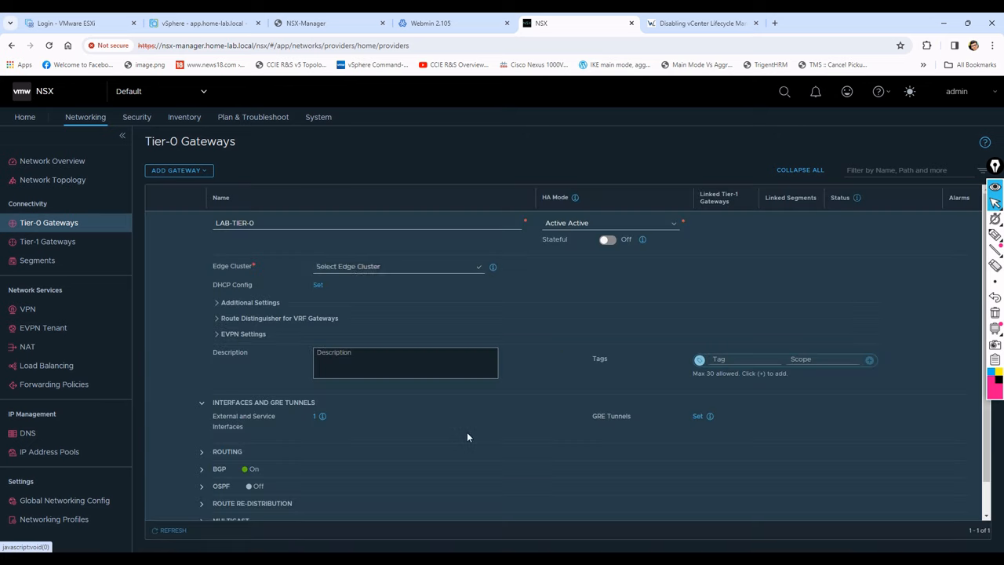
pyautogui.scroll(-1, 652, 473)
pyautogui.scroll(-1, 653, 473)
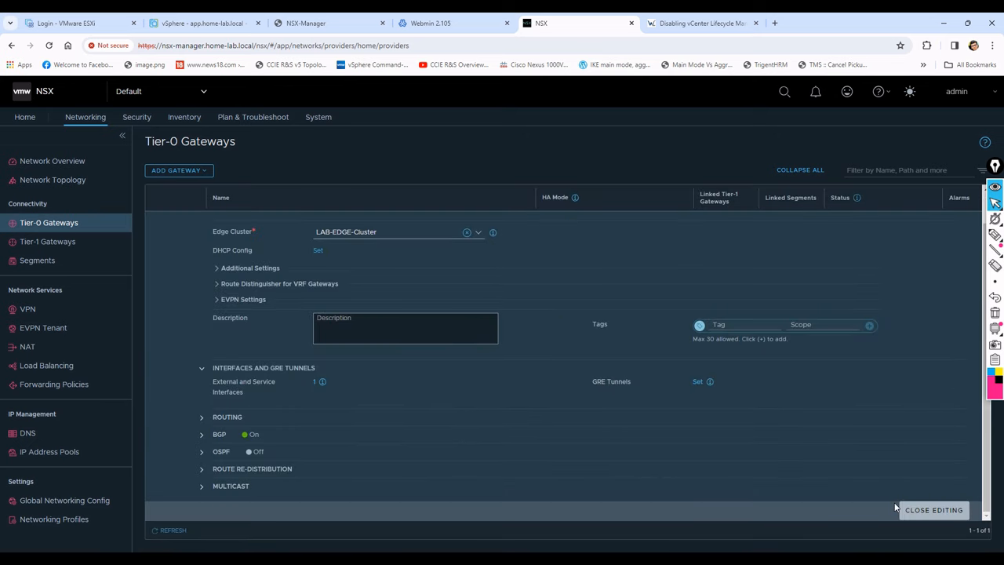
pyautogui.click(912, 509)
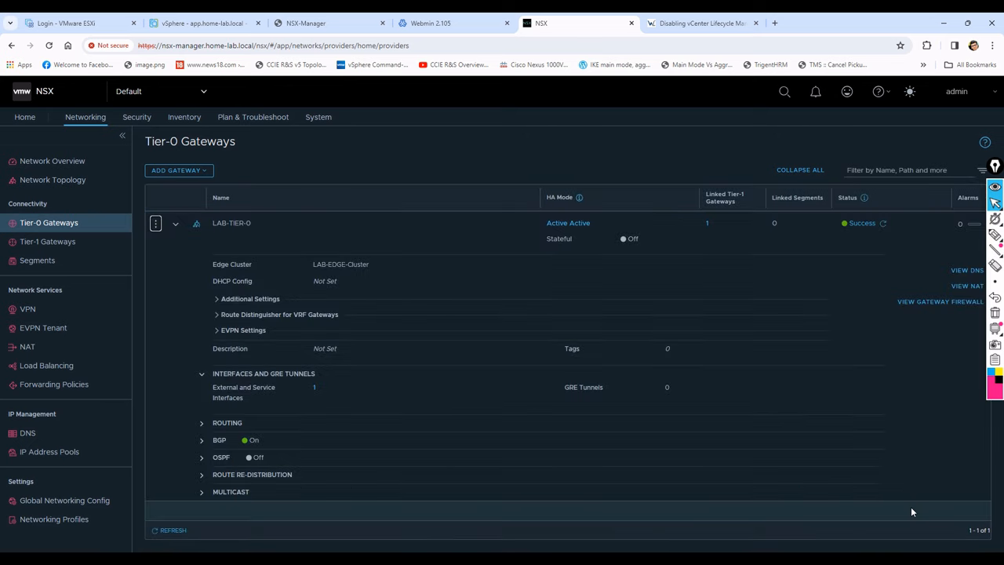
pyautogui.click(178, 531)
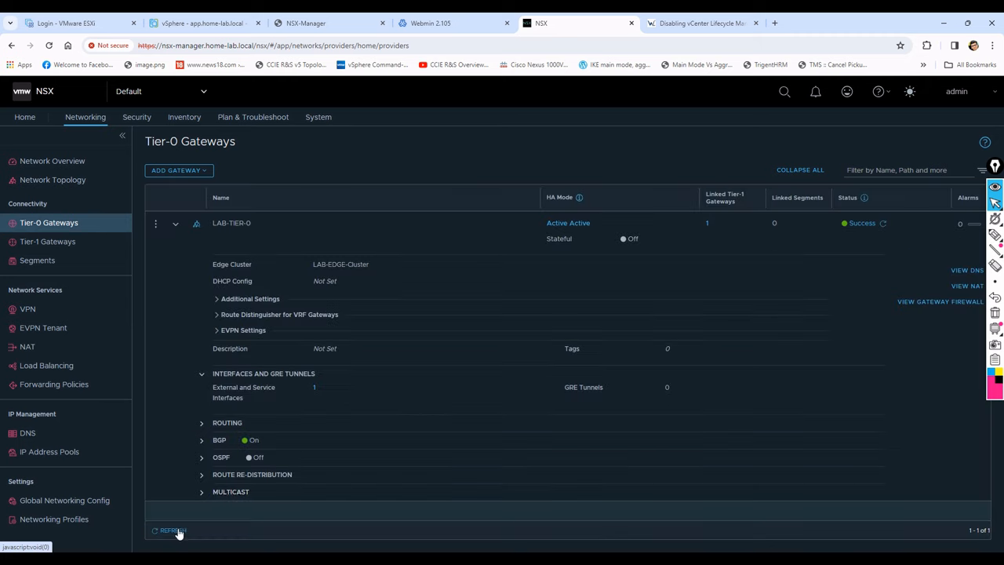
# Step: Open the network topology view and skip its introductory tour to examine the gateway and segment layout
pyautogui.click(59, 190)
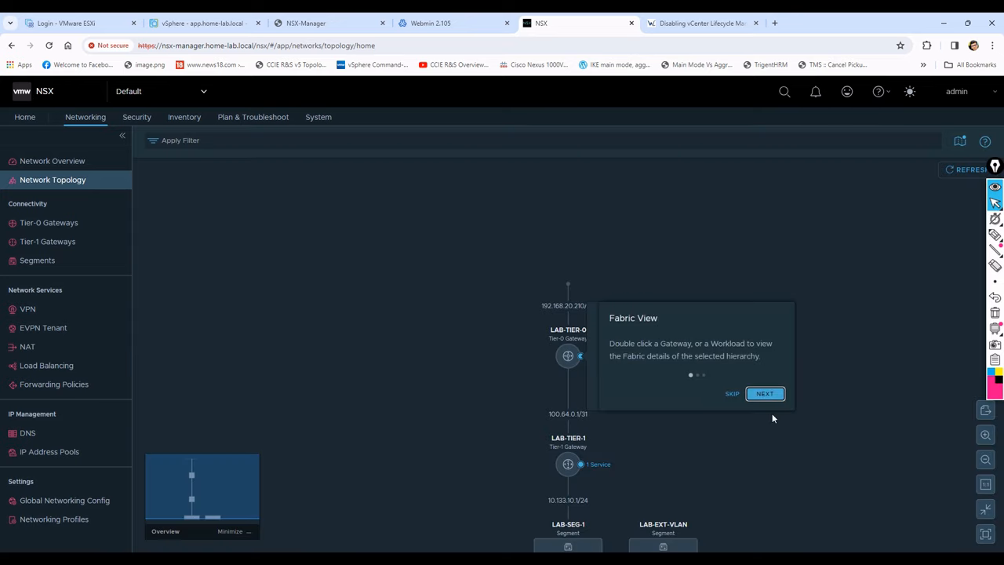
pyautogui.click(733, 395)
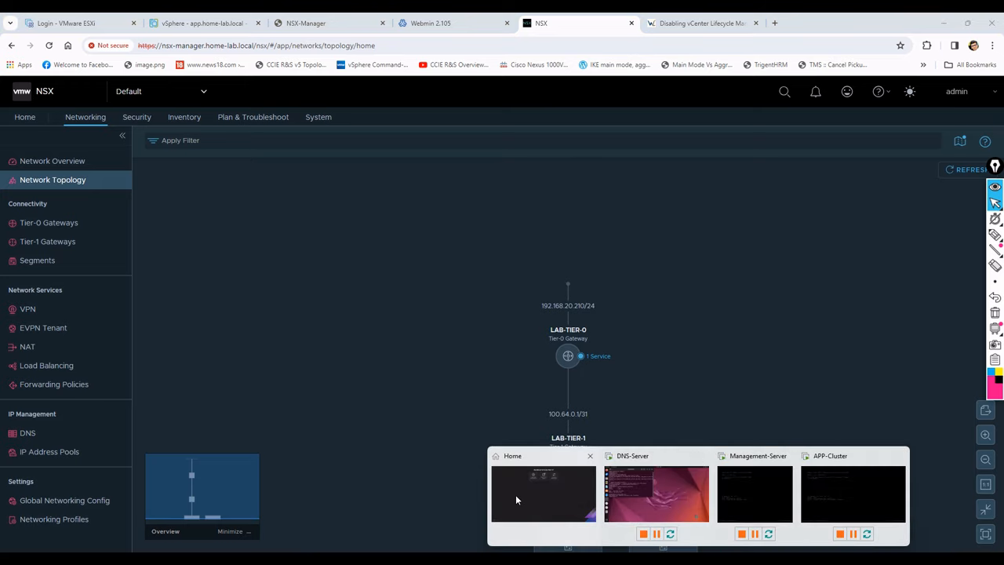
# Step: Switch to VMware Workstation, open the VYOS-Router virtual machine and return to the NSX browser window
pyautogui.click(515, 494)
pyautogui.click(63, 169)
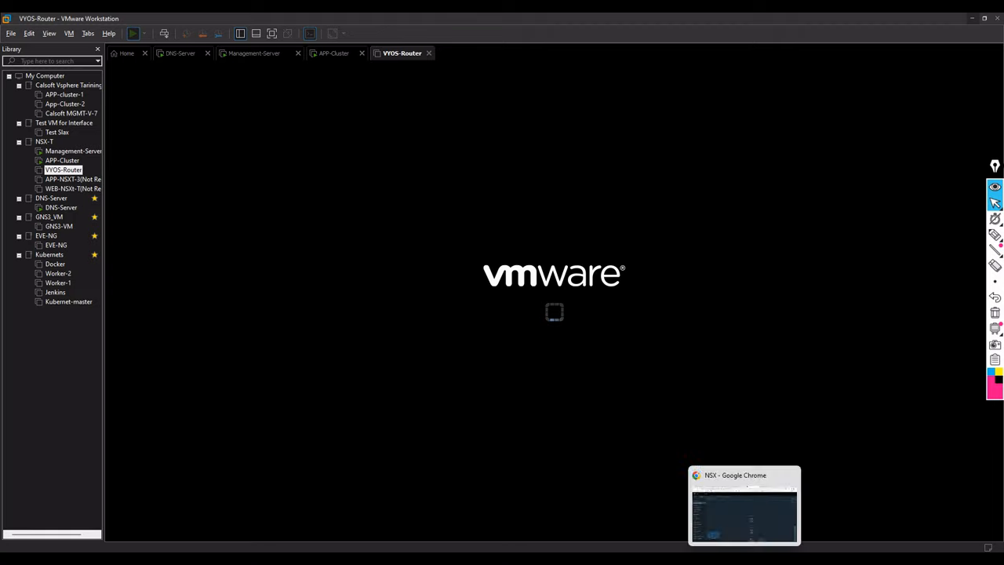
pyautogui.click(743, 559)
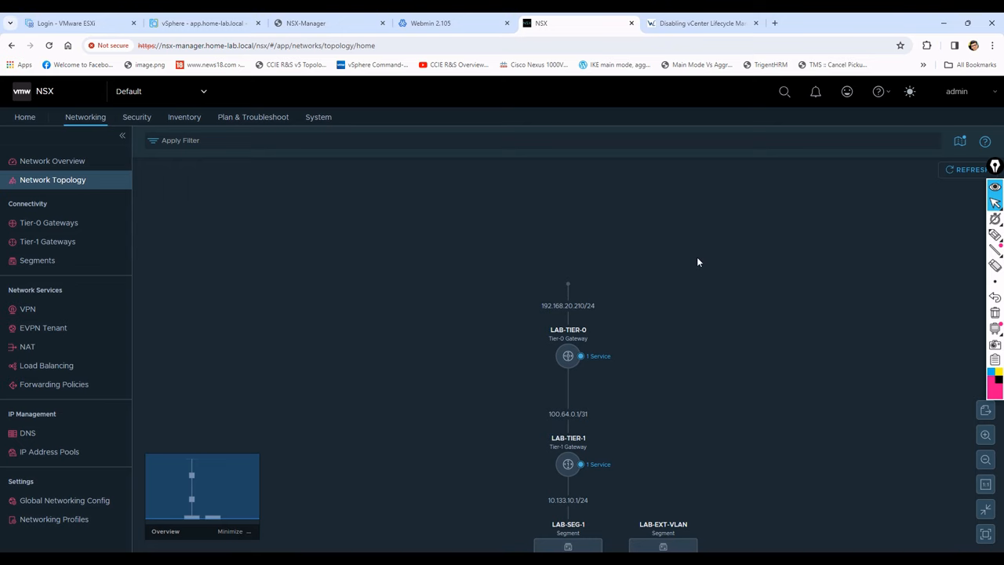
# Step: Launch the Windows Command Prompt with cmd
pyautogui.press('super+r')
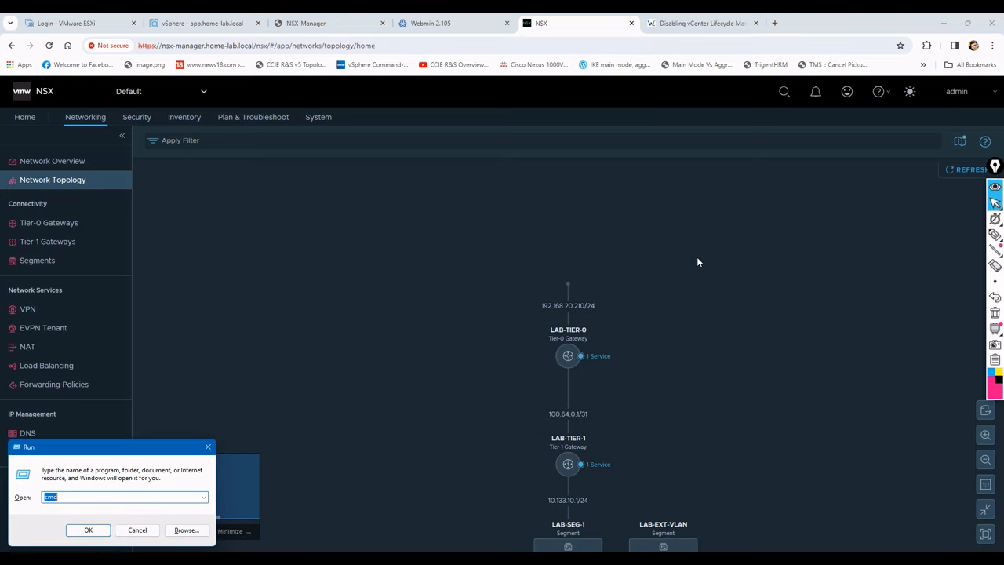
pyautogui.press('Return')
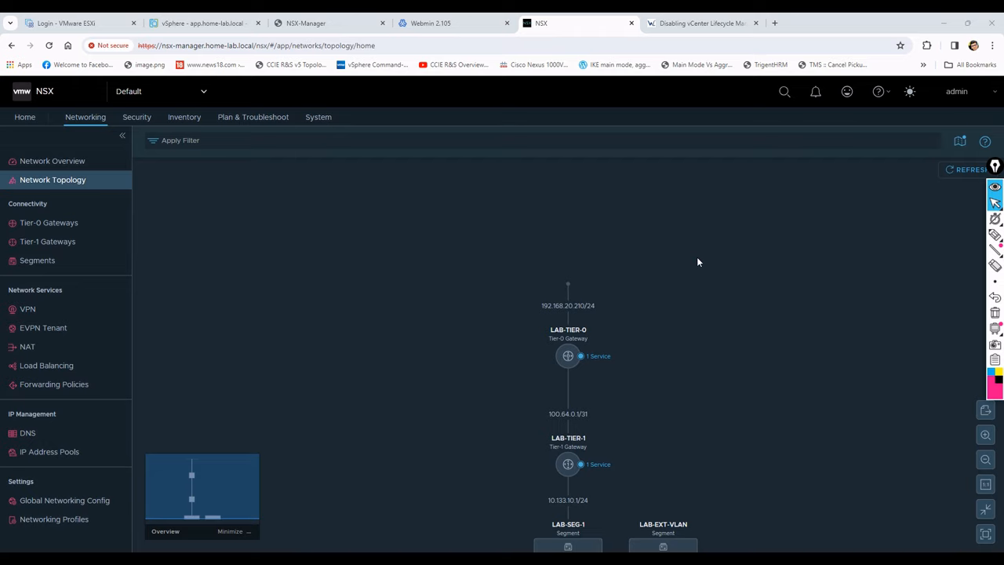
pyautogui.press('super+s')
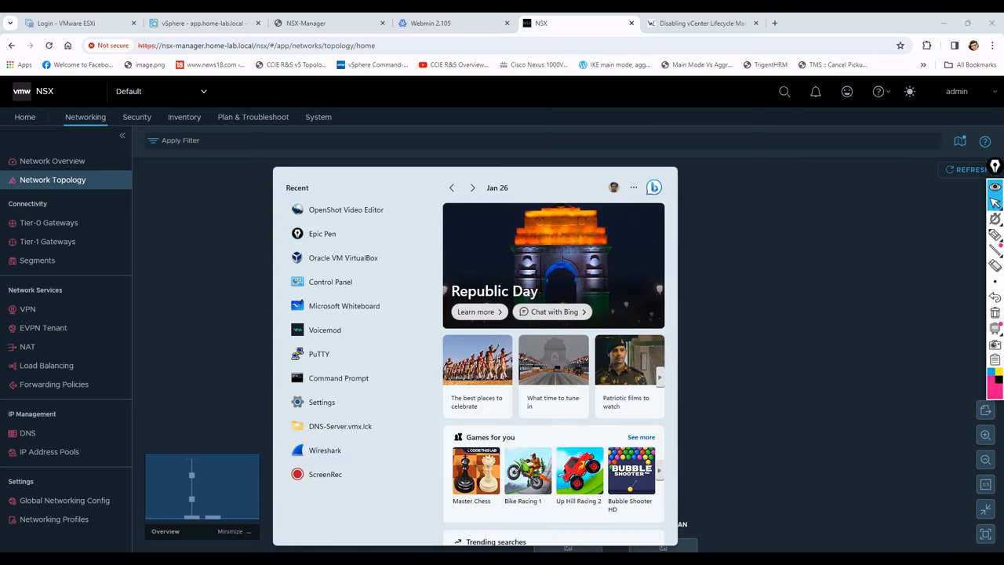
pyautogui.write('cmd')
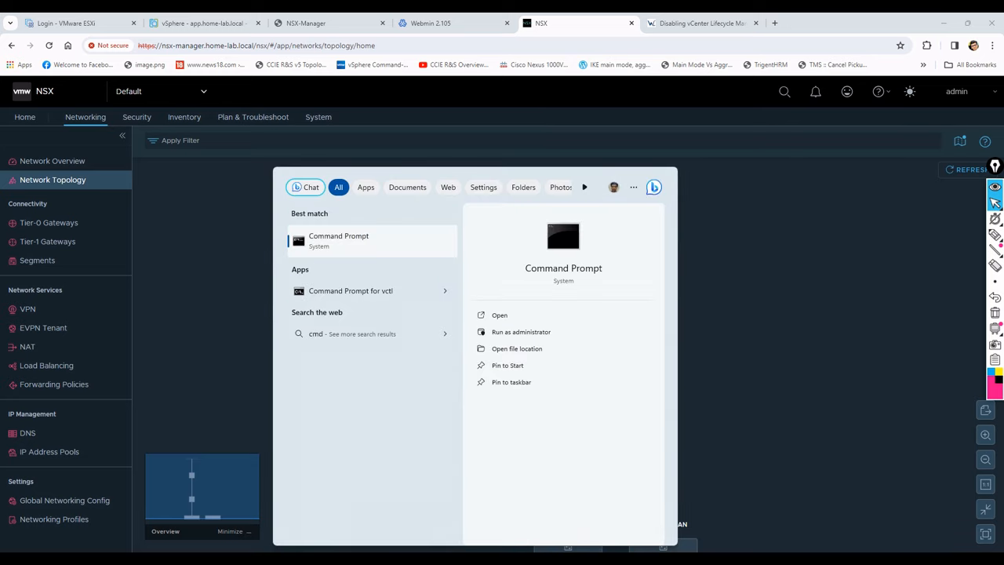
pyautogui.press('Return')
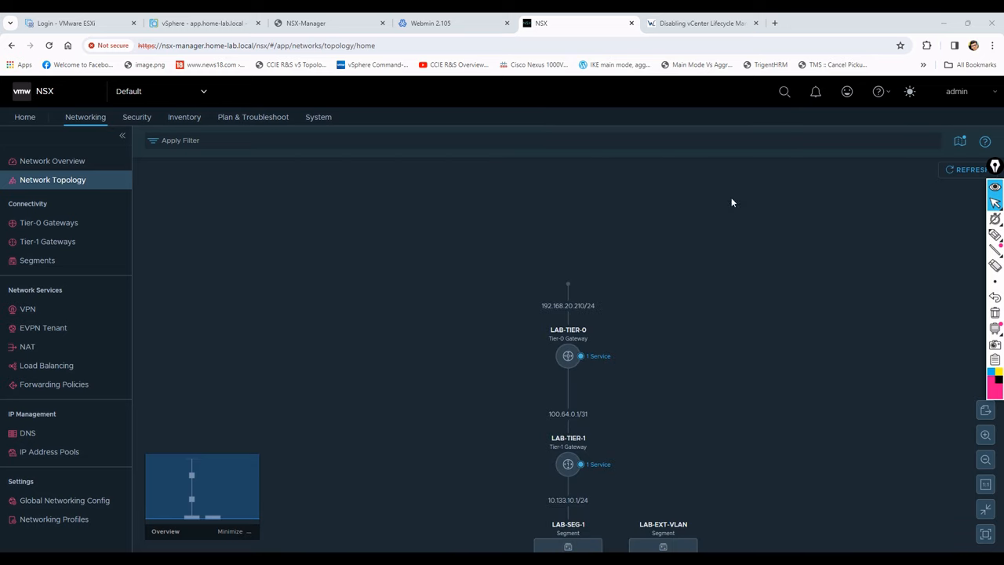
# Step: Minimize the browser and VMware Workstation, refresh the desktop, and bring Command Prompt up over the NSX browser window
pyautogui.click(944, 23)
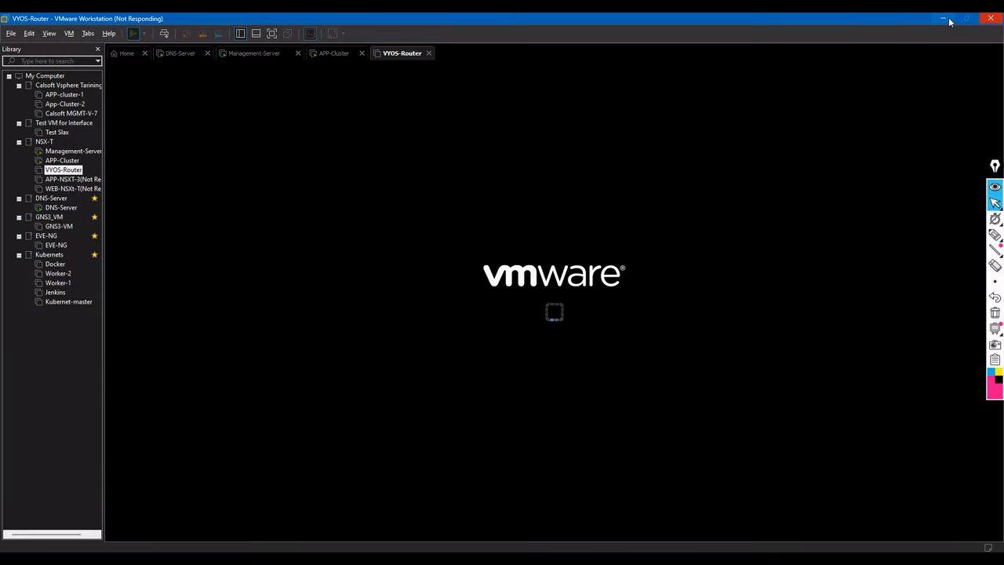
pyautogui.click(945, 19)
pyautogui.rightClick(457, 250)
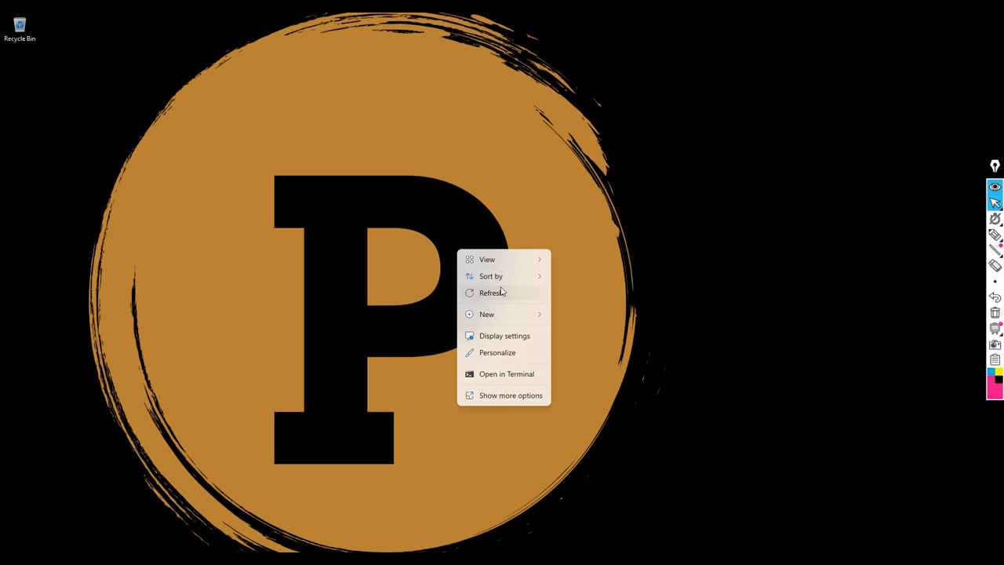
pyautogui.click(500, 292)
pyautogui.click(744, 549)
pyautogui.click(718, 549)
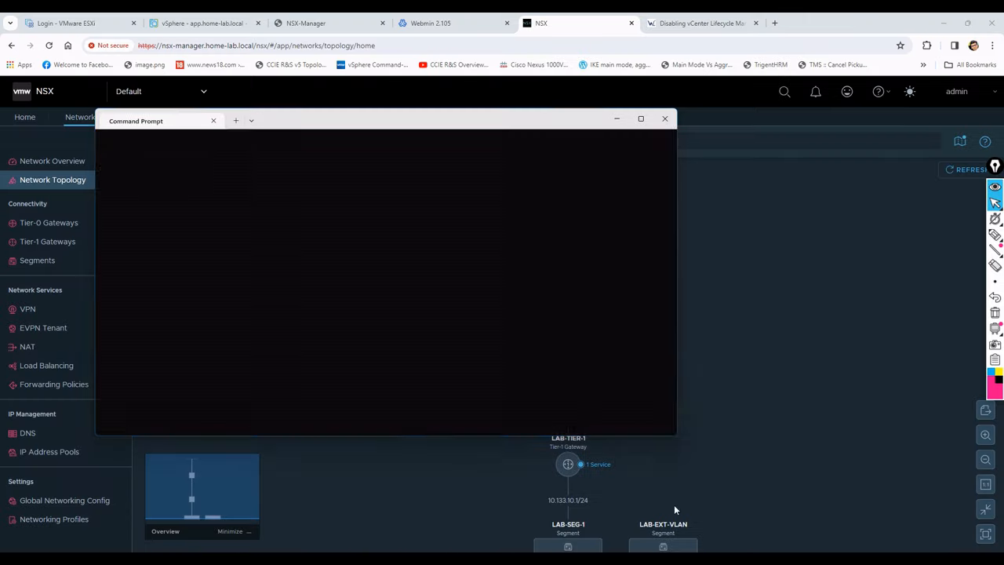
pyautogui.click(678, 132)
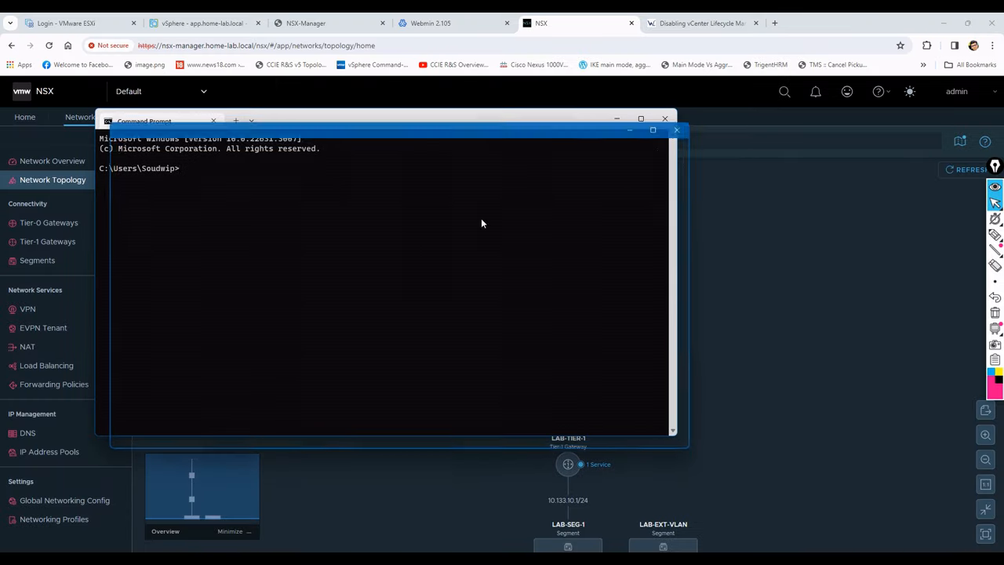
# Step: Run ipconfig, examine the IPv4 addresses of the VMware VMnet adapters and minimize Command Prompt
pyautogui.write('ipconfig')
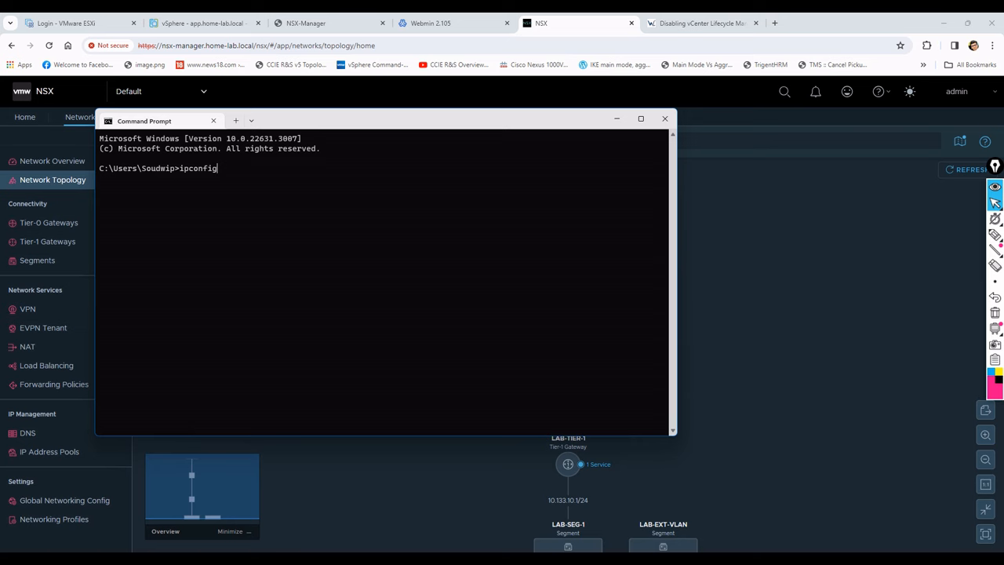
pyautogui.press('Return')
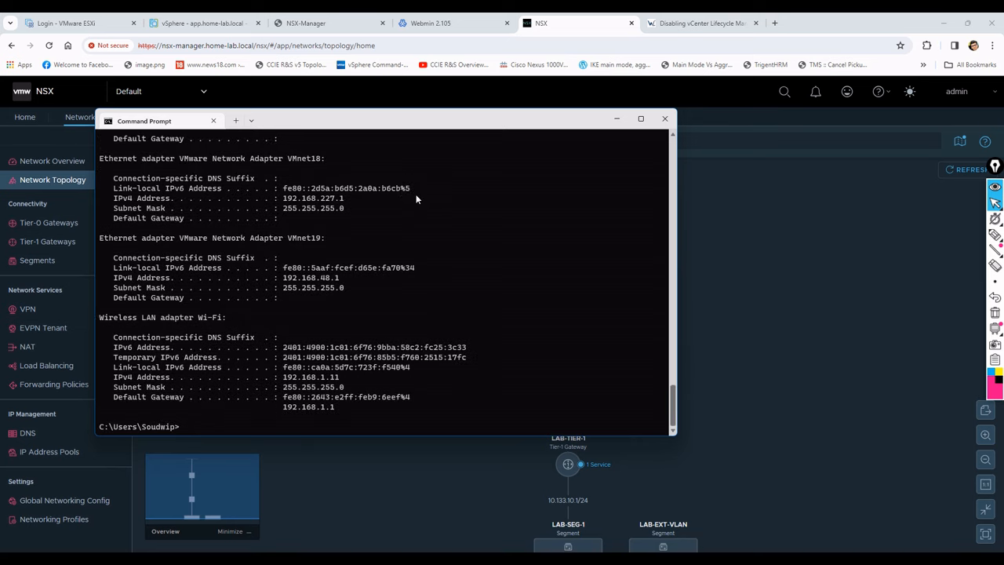
pyautogui.scroll(15, 397, 272)
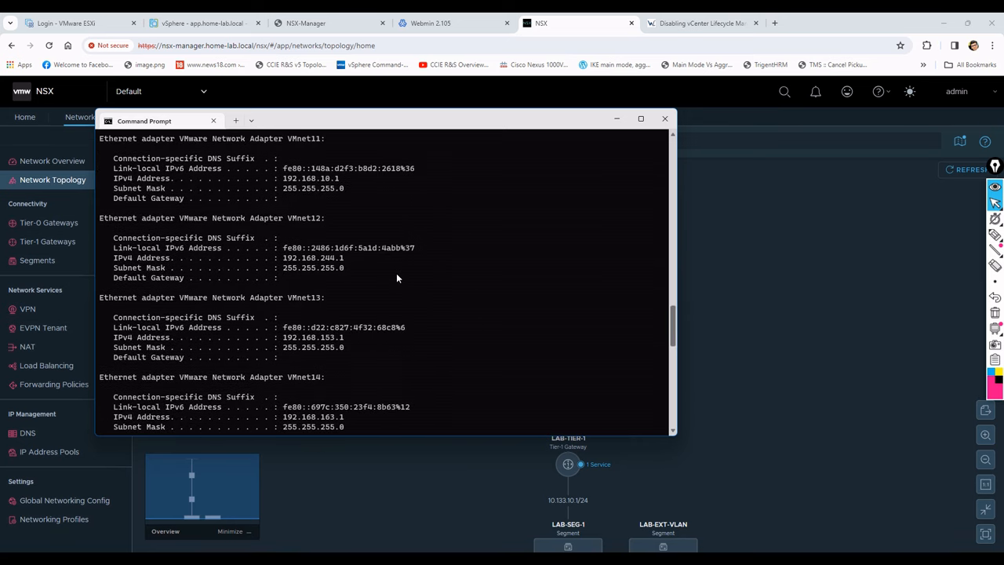
pyautogui.scroll(2, 396, 278)
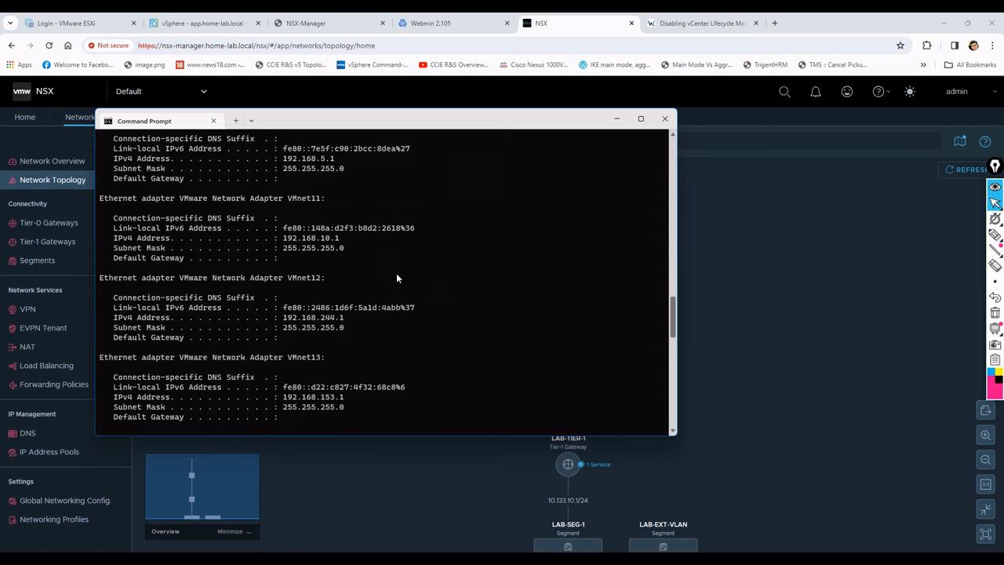
pyautogui.scroll(10, 397, 277)
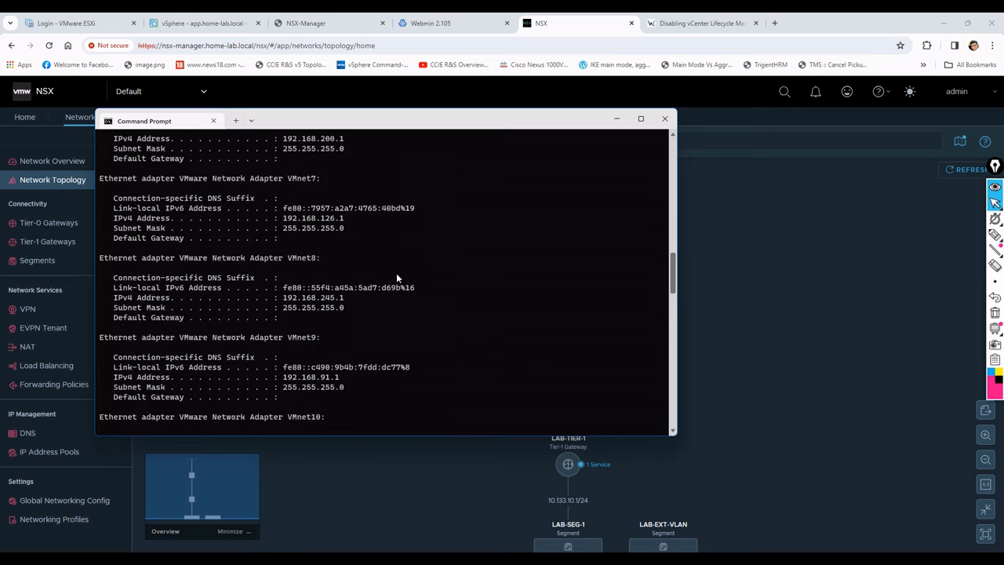
pyautogui.scroll(7, 396, 277)
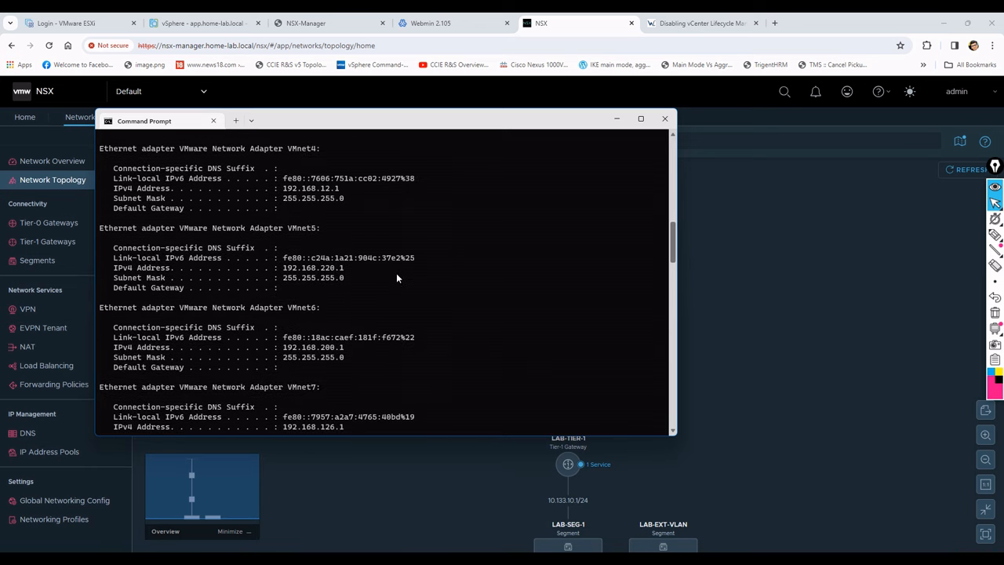
pyautogui.scroll(4, 396, 278)
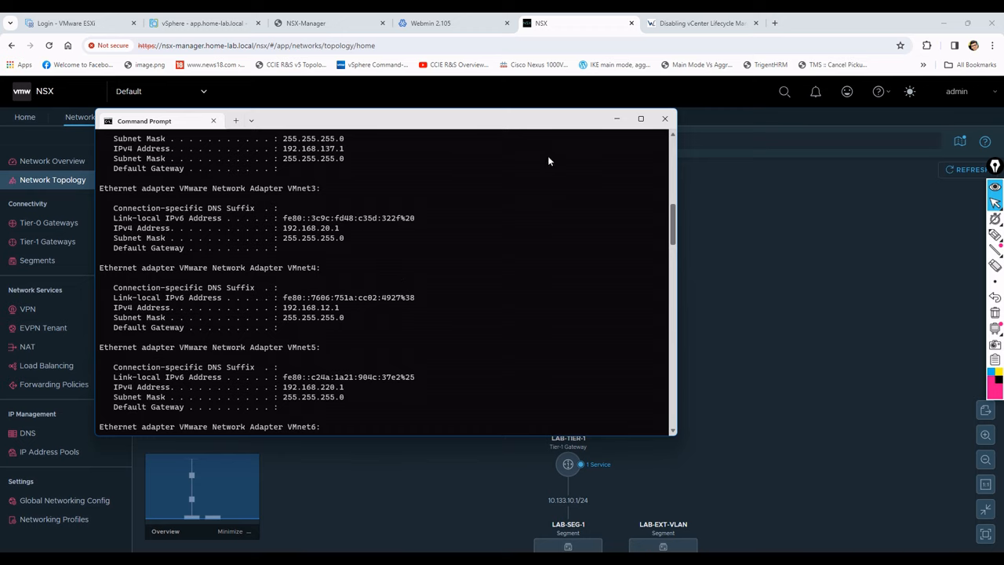
pyautogui.click(616, 119)
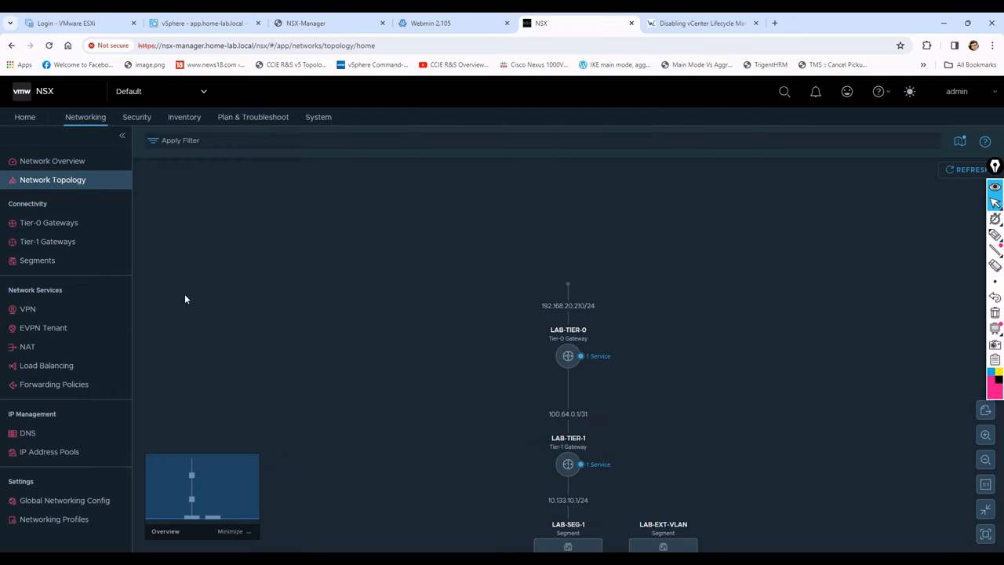
# Step: Open the Tier-0 gateway list, switch to the vSphere Client and check the VMkernel adapters of mgmt.home-lab.local and app.home-lab.local
pyautogui.click(69, 224)
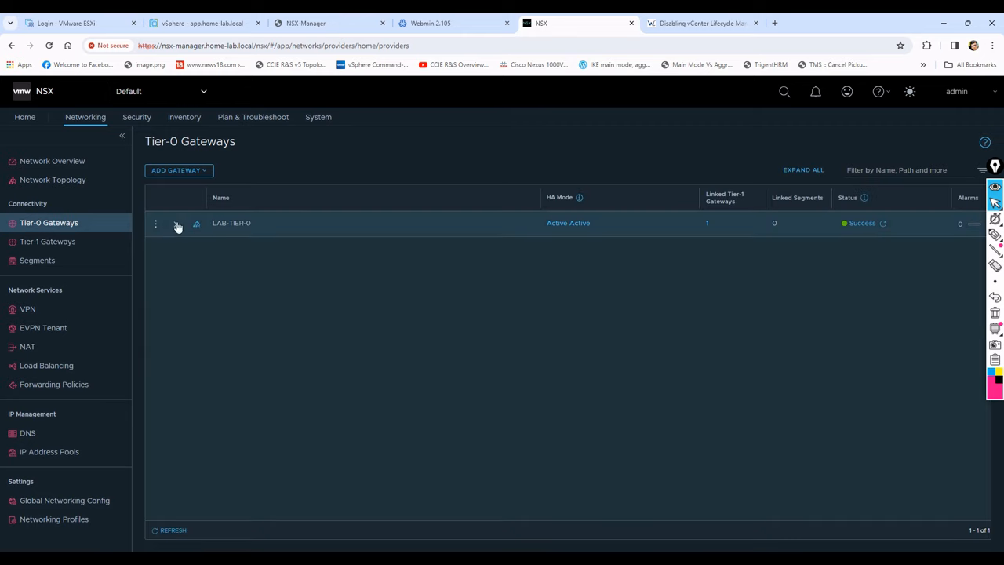
pyautogui.click(202, 23)
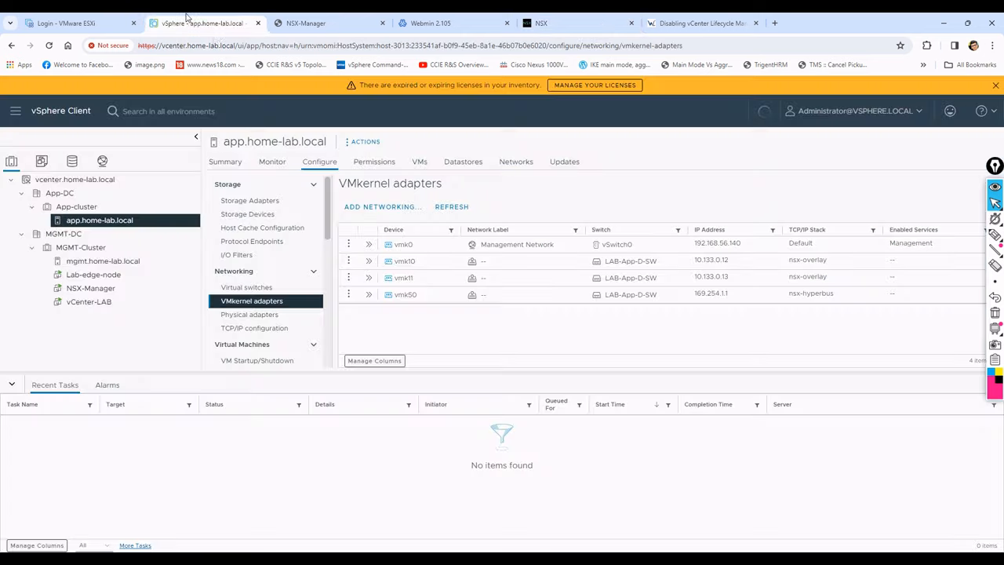
pyautogui.click(94, 261)
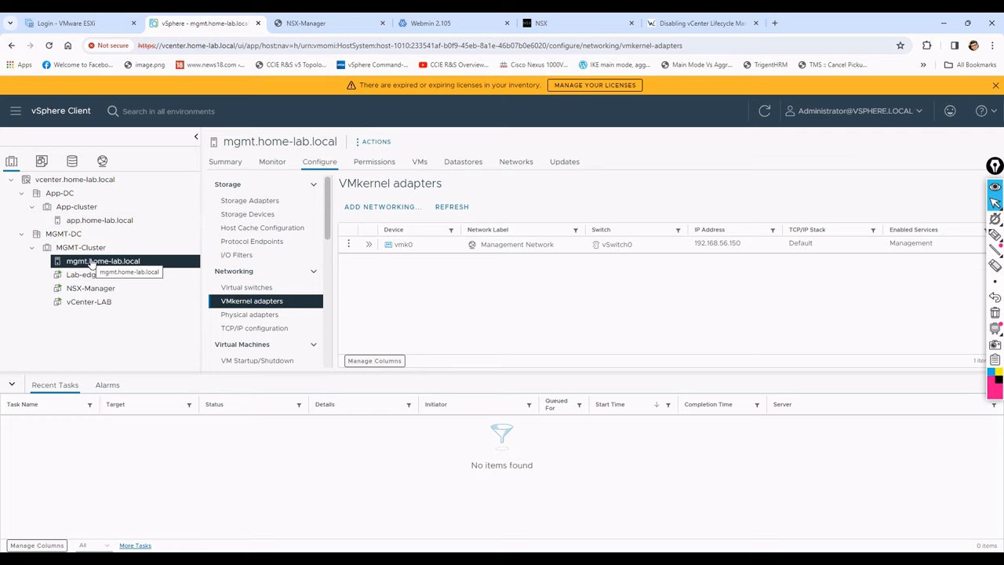
pyautogui.click(112, 208)
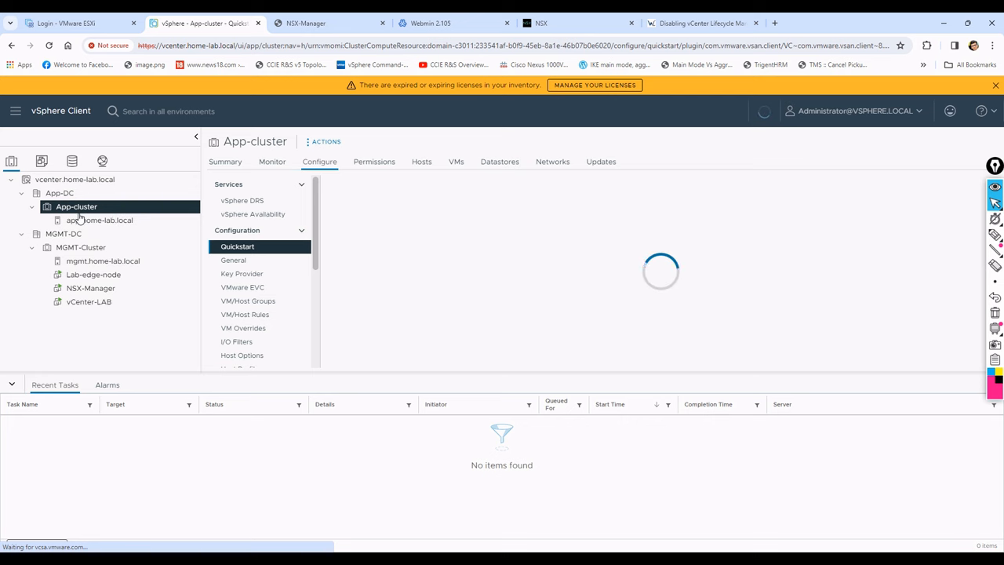
pyautogui.click(81, 219)
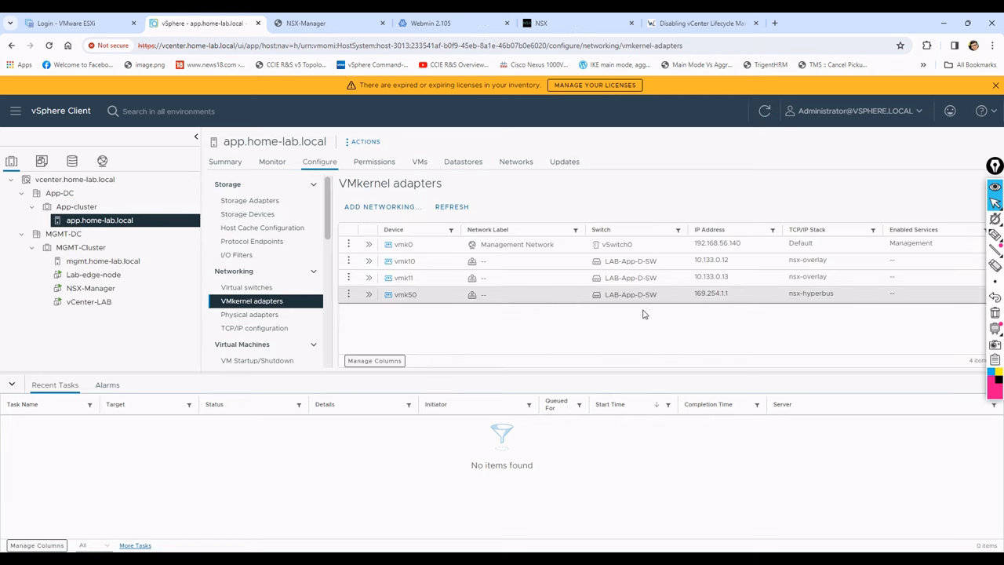
# Step: In the vSphere networking inventory, examine the ports and summary of the LAB-EXT-VLAN port group under LAB-App-D-SW
pyautogui.click(103, 161)
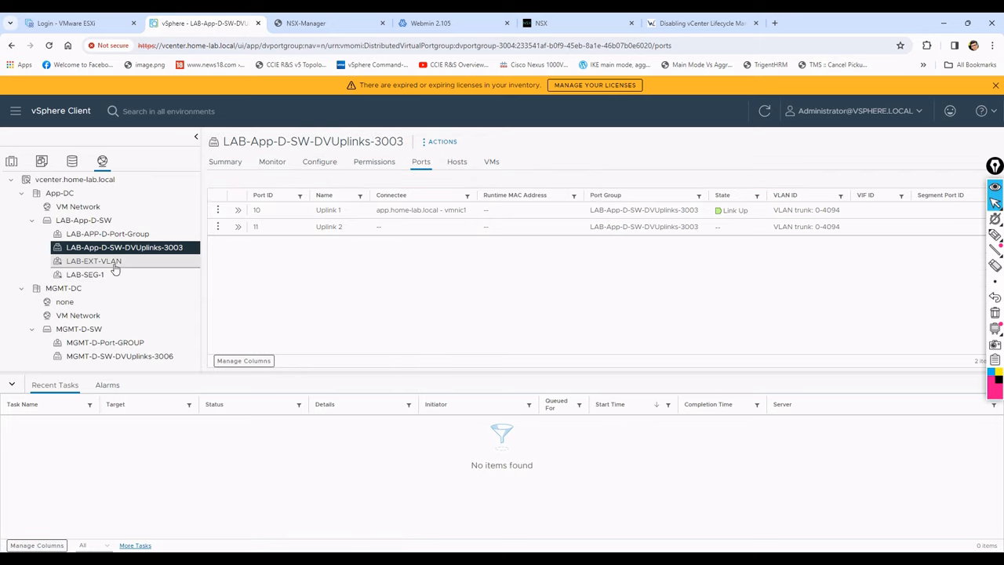
pyautogui.click(112, 261)
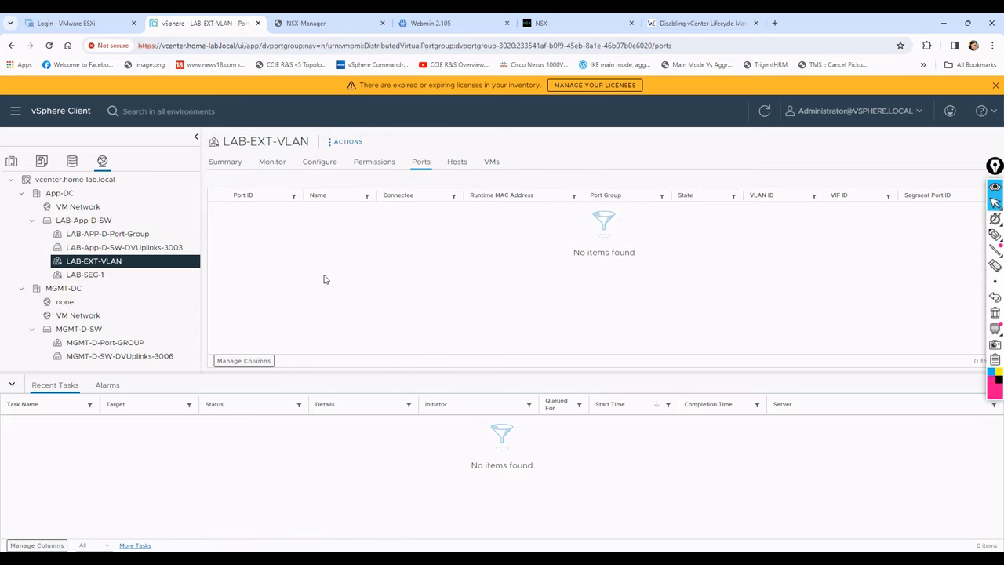
pyautogui.click(225, 162)
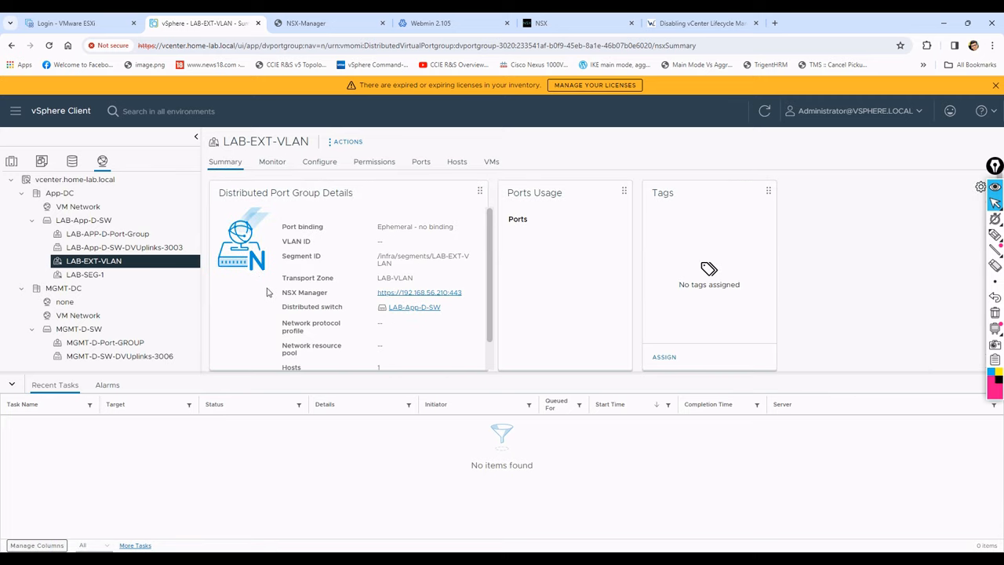
# Step: Examine the LAB-SEG-1 port group summary, and the VMkernel and physical adapters of mgmt.home-lab.local
pyautogui.click(85, 277)
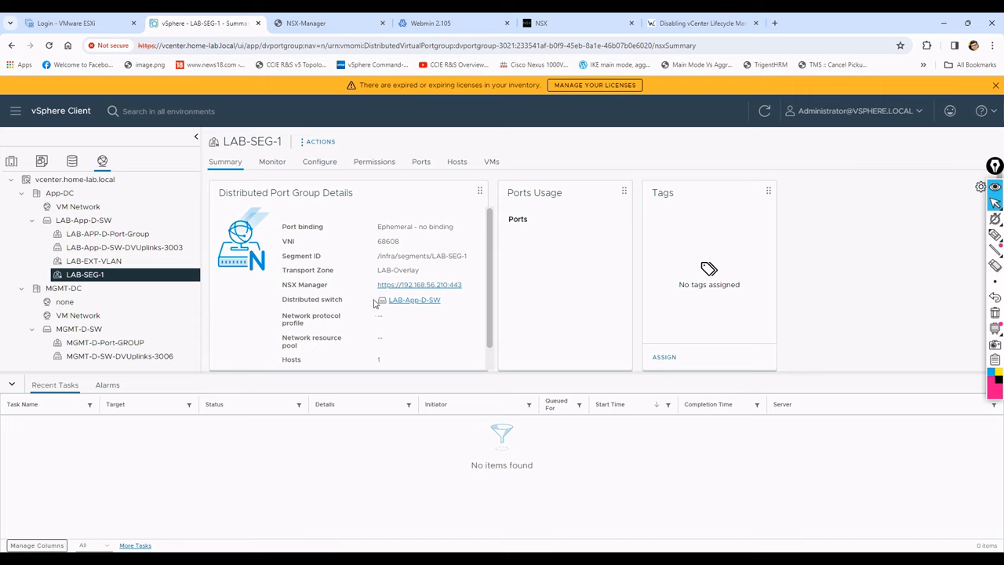
pyautogui.click(11, 161)
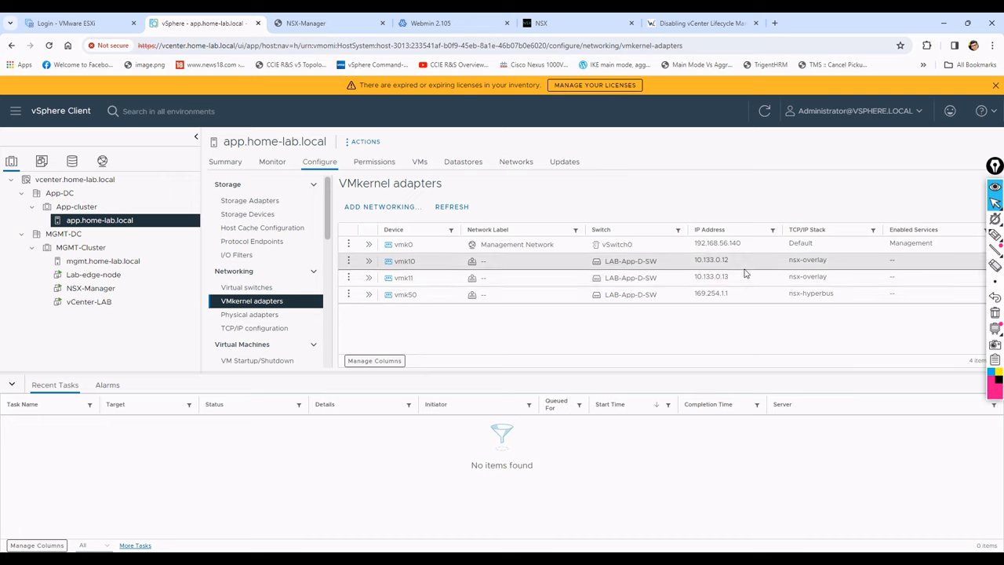
pyautogui.click(110, 262)
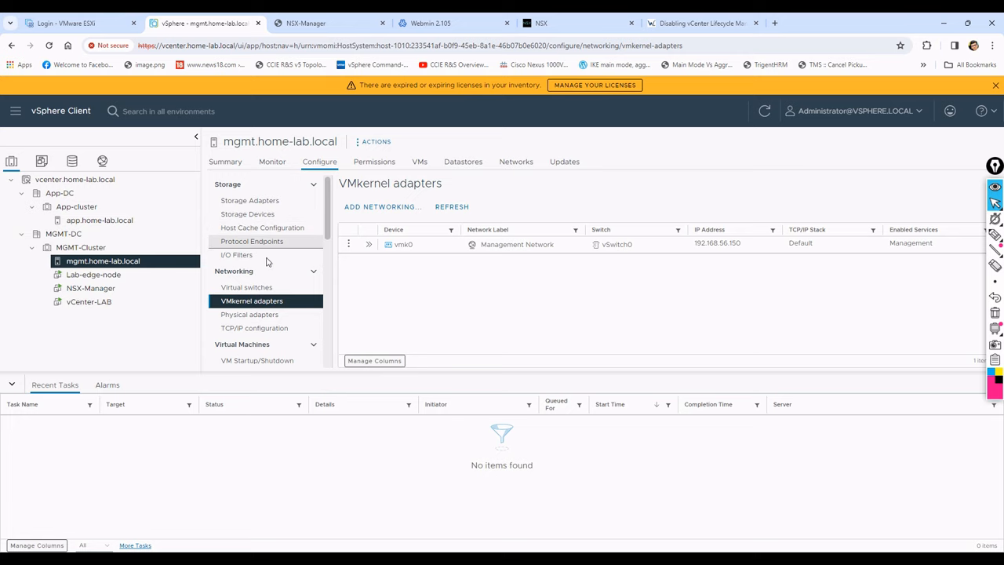
pyautogui.click(254, 316)
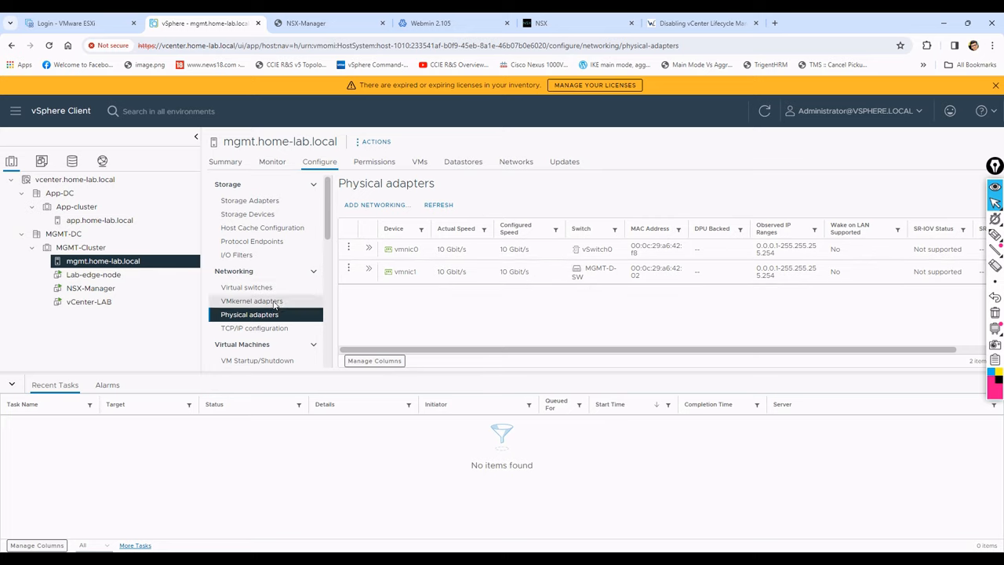
pyautogui.click(252, 303)
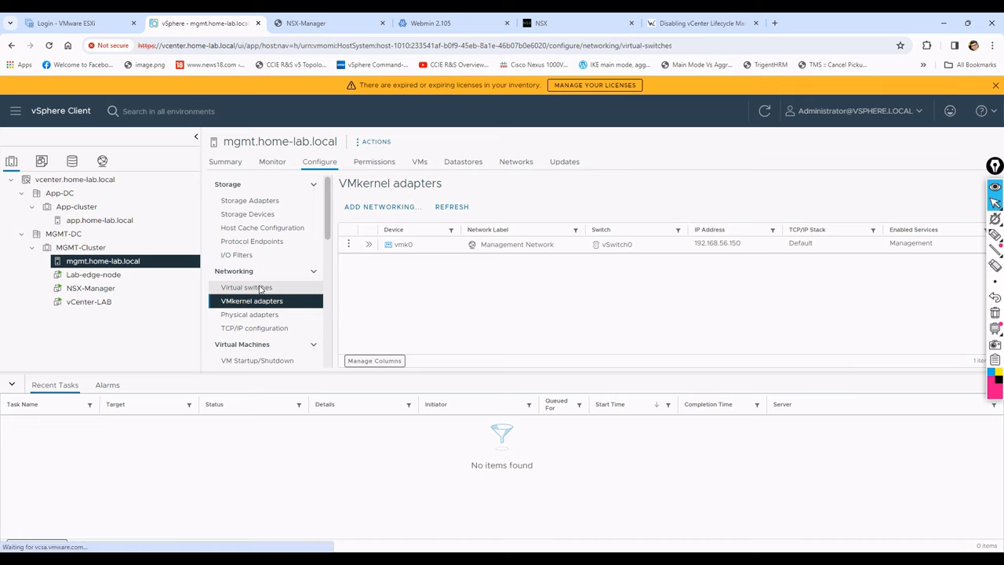
# Step: Examine the virtual switches of mgmt.home-lab.local, expanding the connected virtual machines on MGMT-D-SW and vSwitch0 and the Uplink 1 adapter
pyautogui.click(260, 287)
pyautogui.click(494, 265)
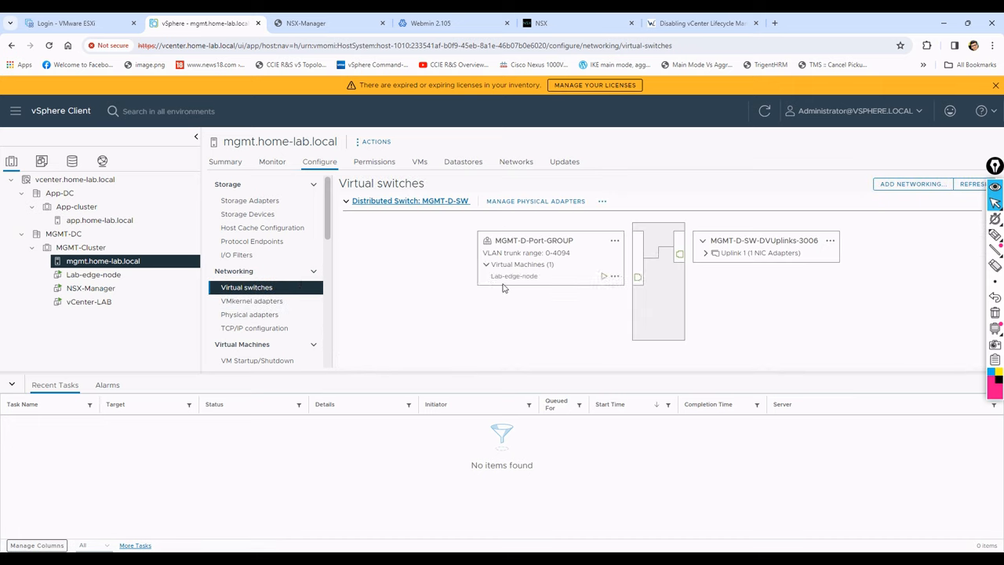
pyautogui.scroll(-1, 502, 296)
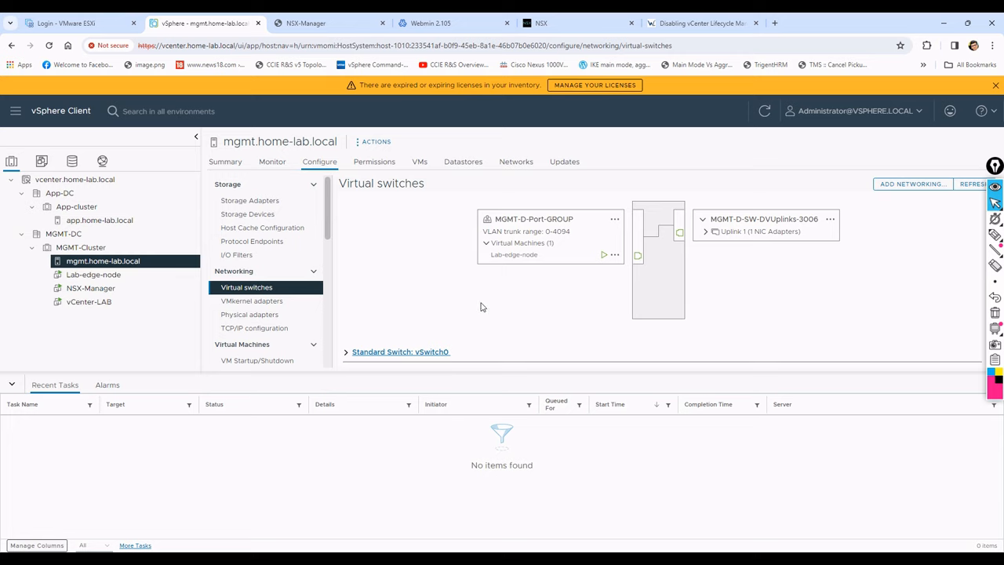
pyautogui.click(346, 355)
pyautogui.scroll(-3, 473, 334)
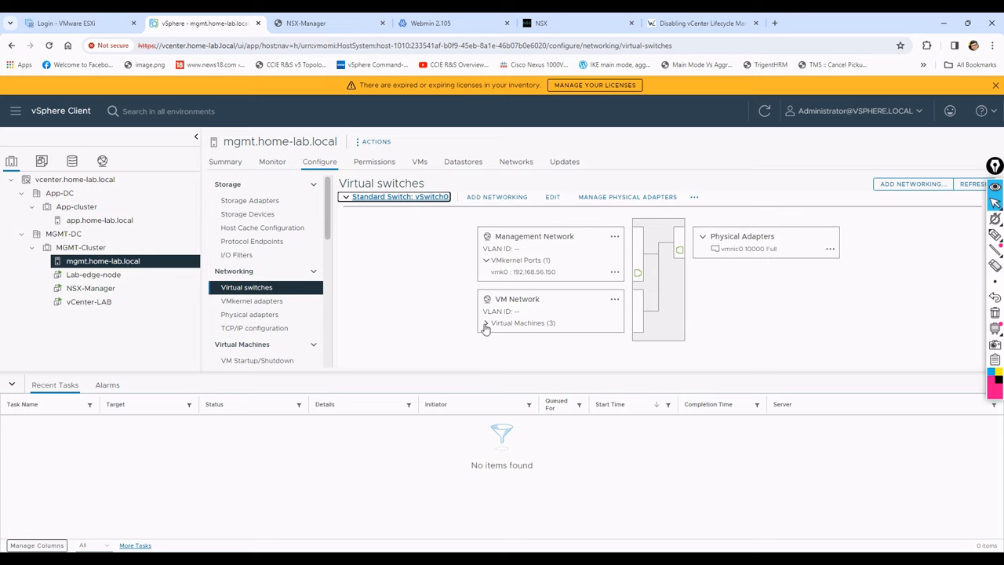
pyautogui.click(485, 325)
pyautogui.scroll(3, 554, 343)
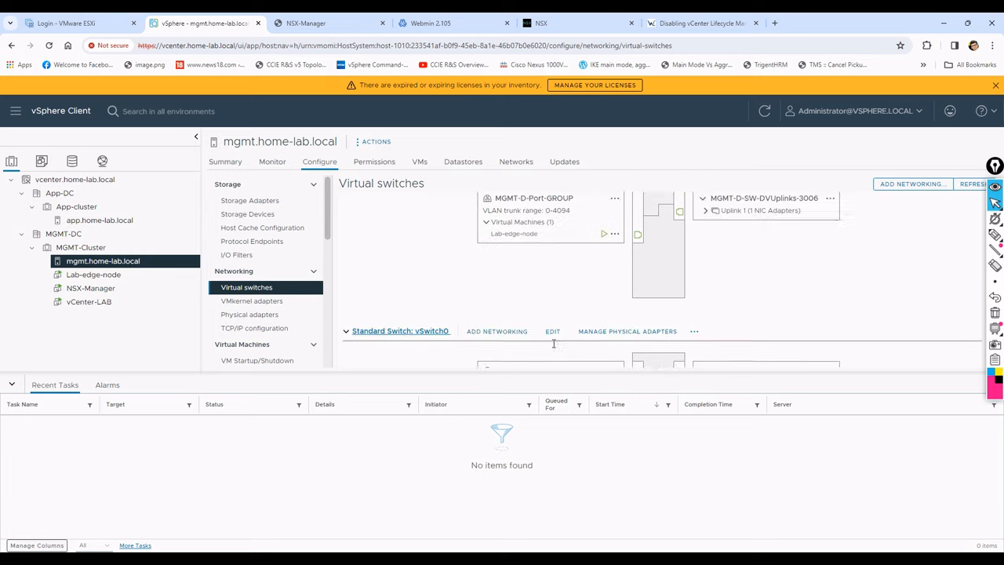
pyautogui.scroll(-2, 612, 313)
pyautogui.scroll(3, 676, 279)
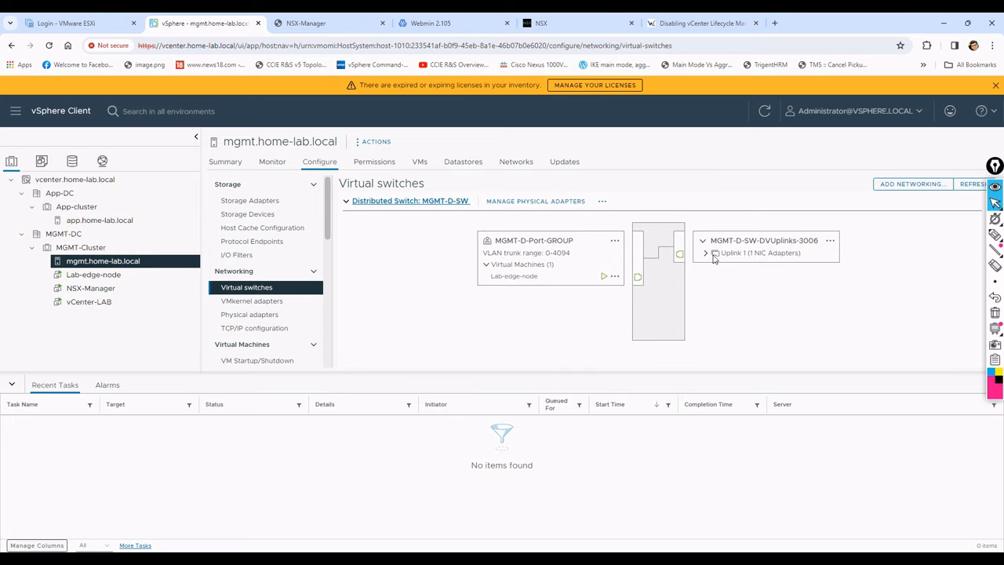
pyautogui.click(706, 254)
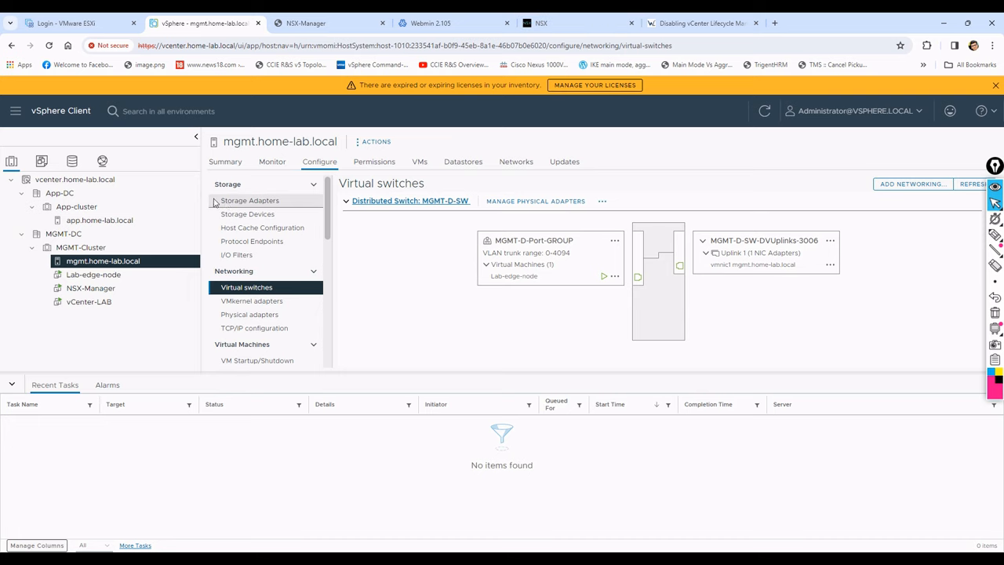
# Step: Check the VLAN and advanced settings of the MGMT-D-SW-DVUplinks-3006 uplink group and close them without saving
pyautogui.click(104, 162)
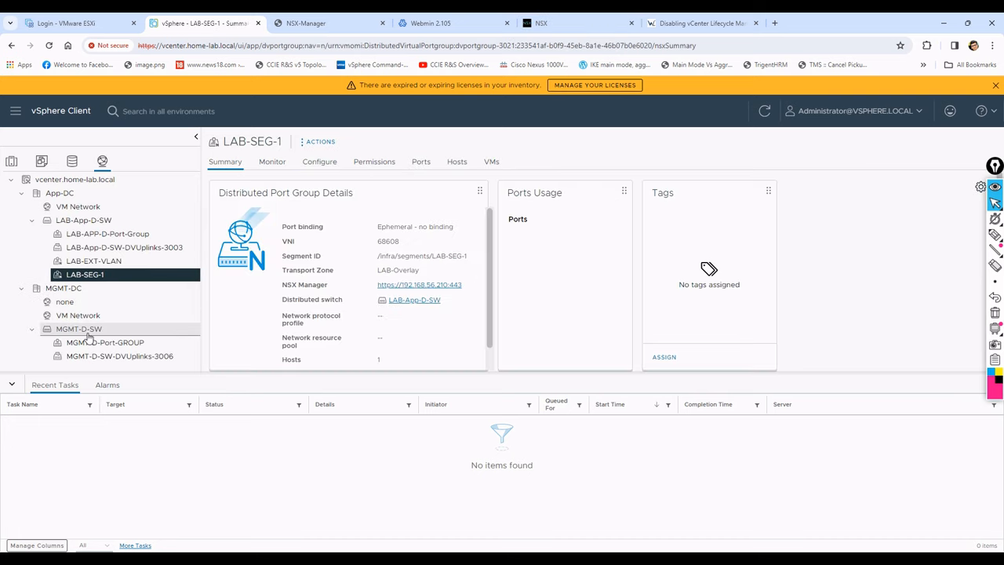
pyautogui.click(130, 360)
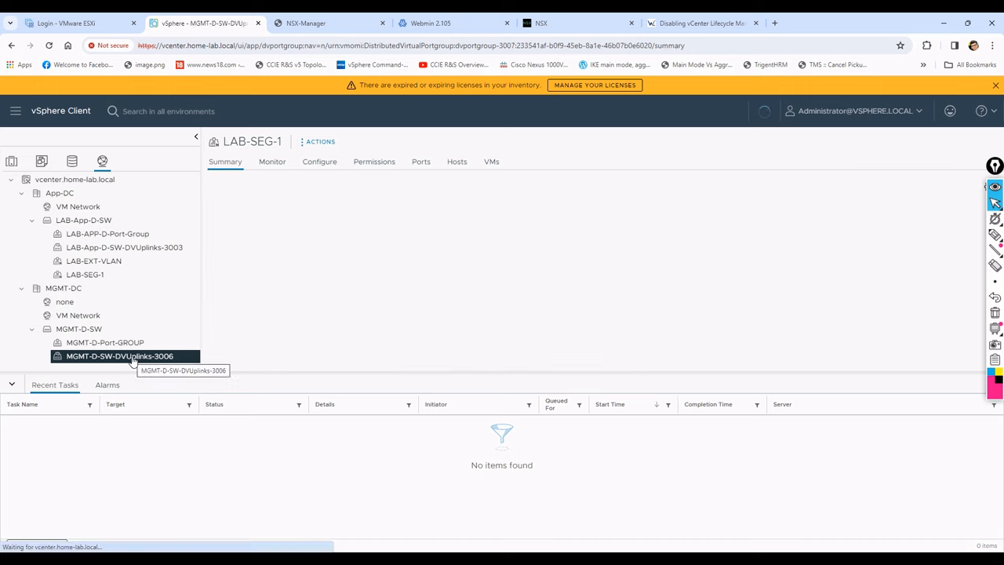
pyautogui.rightClick(133, 361)
pyautogui.click(182, 391)
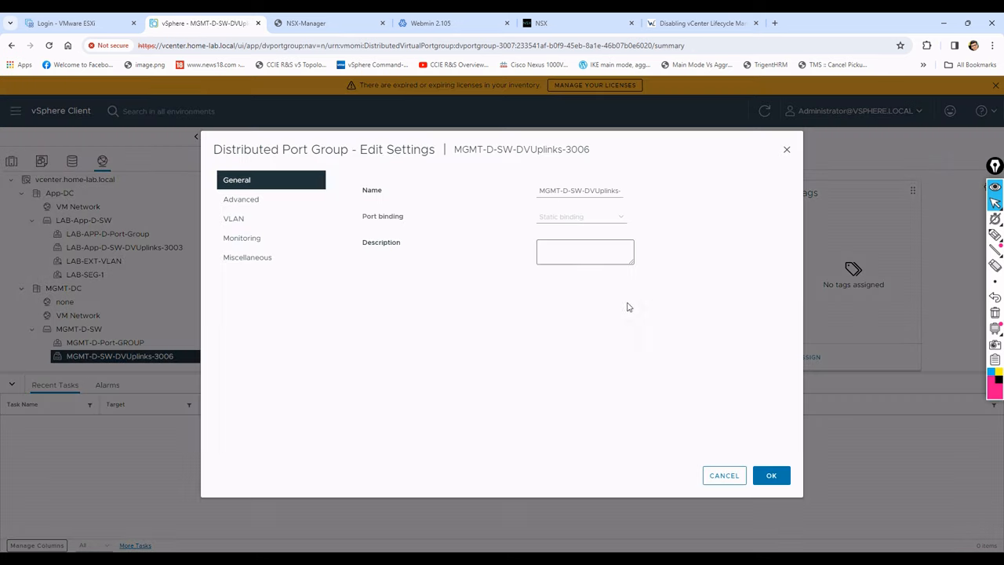
pyautogui.click(252, 222)
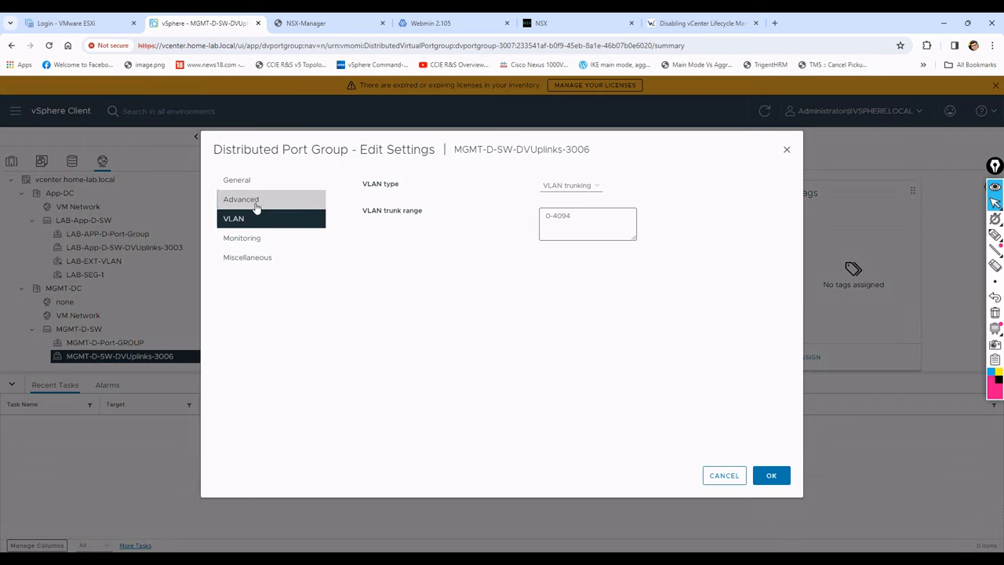
pyautogui.click(255, 204)
pyautogui.click(724, 475)
# Step: Check which virtual machines use MGMT-D-Port-GROUP and enable MAC learning in the port group's security settings
pyautogui.click(135, 343)
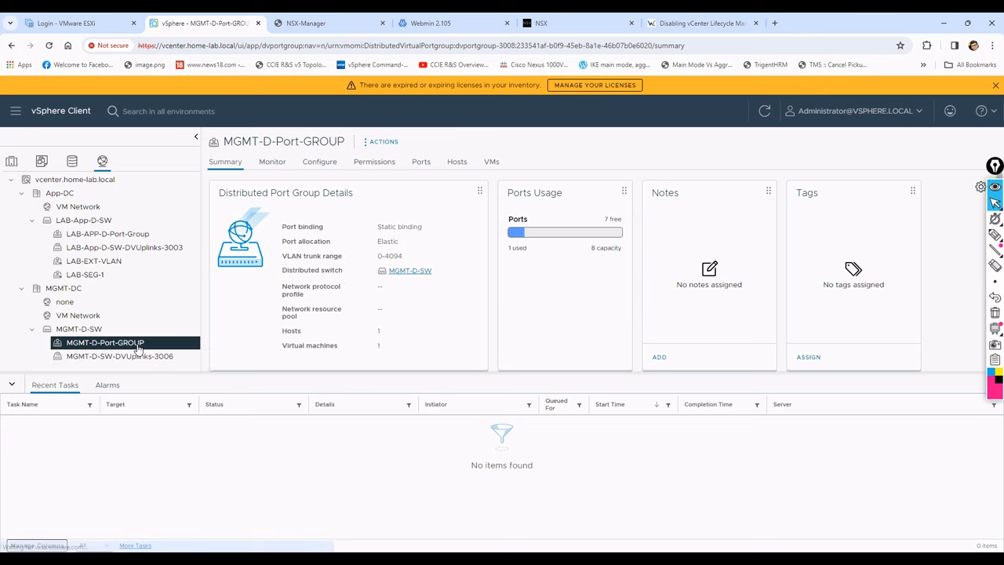
pyautogui.click(491, 163)
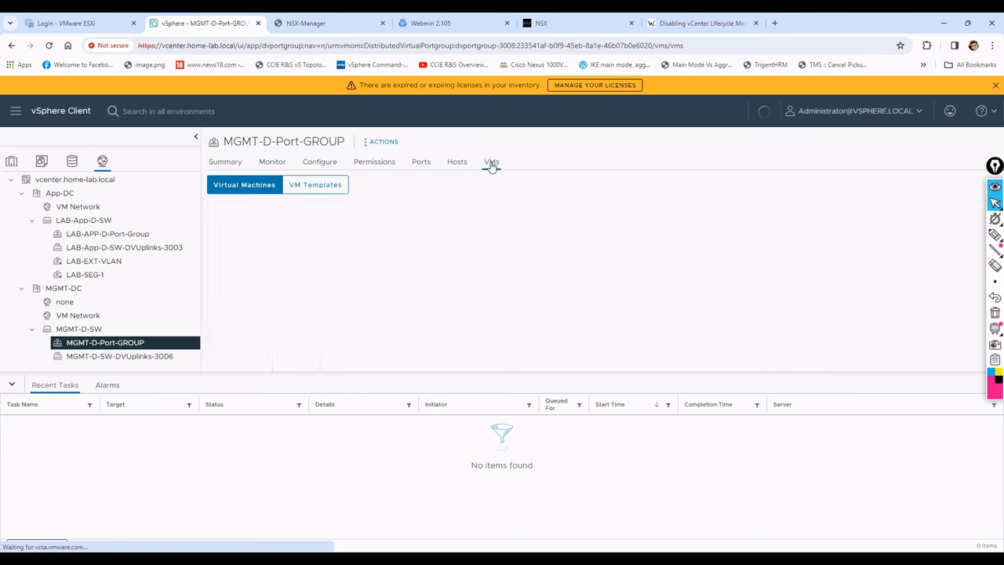
pyautogui.rightClick(147, 344)
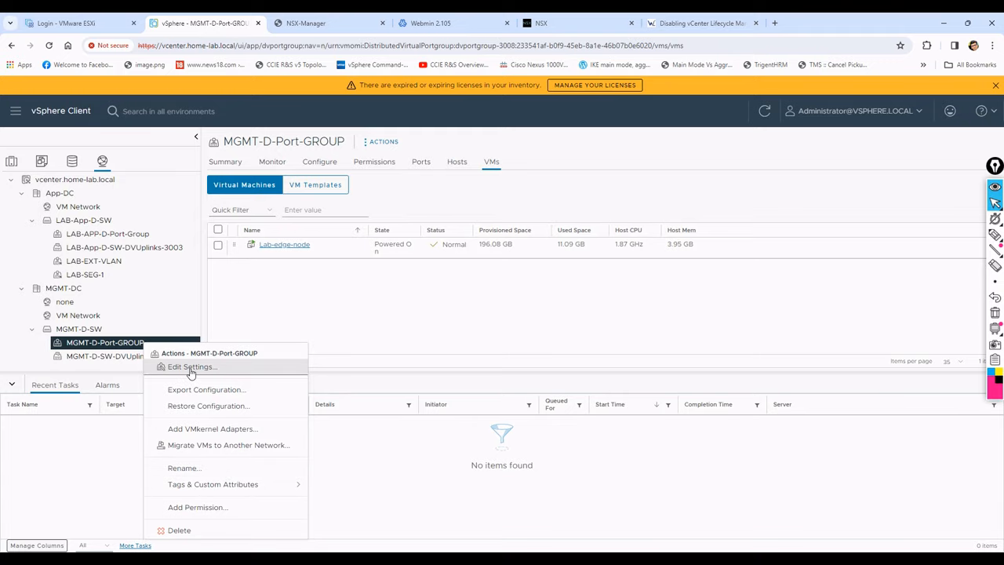
pyautogui.click(191, 368)
pyautogui.click(239, 219)
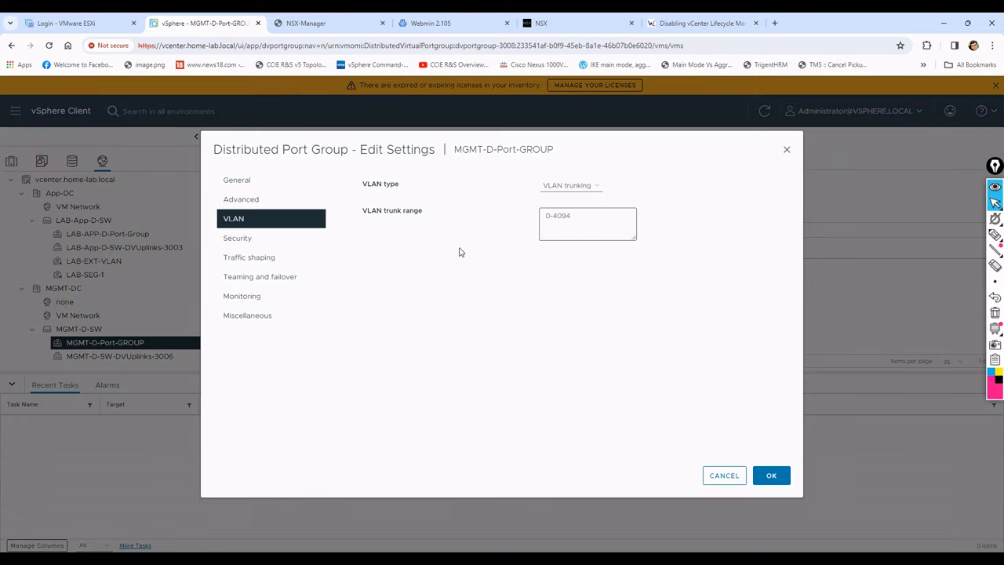
pyautogui.click(251, 238)
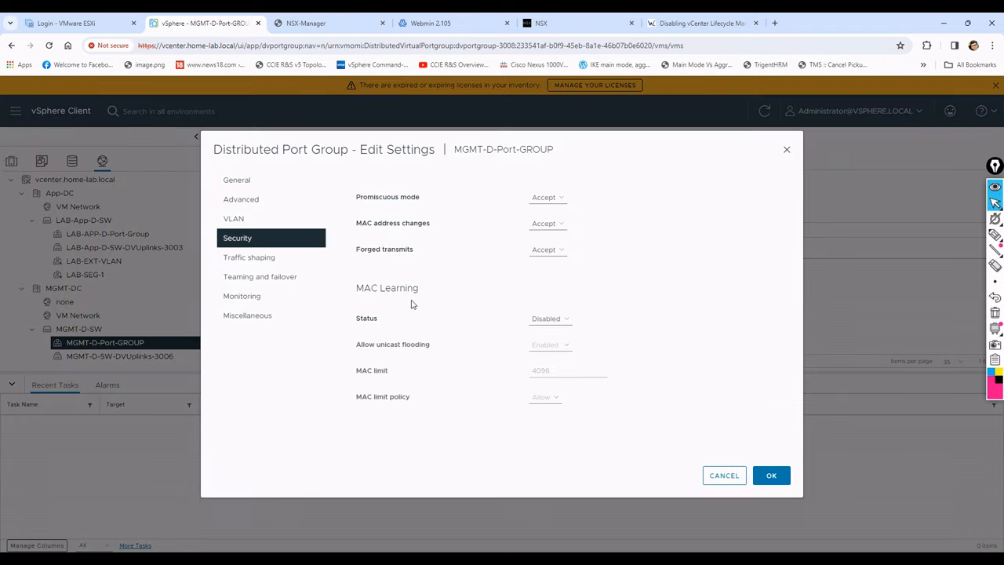
pyautogui.click(549, 318)
pyautogui.click(544, 328)
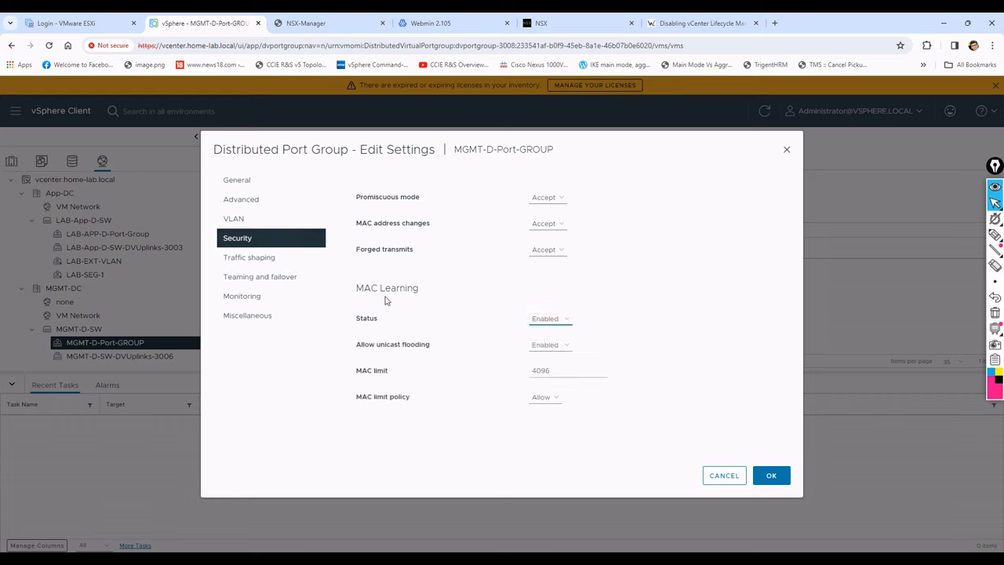
# Step: Review the VLAN, advanced, general and traffic shaping settings of MGMT-D-Port-GROUP and save the edited settings
pyautogui.click(251, 221)
pyautogui.click(259, 201)
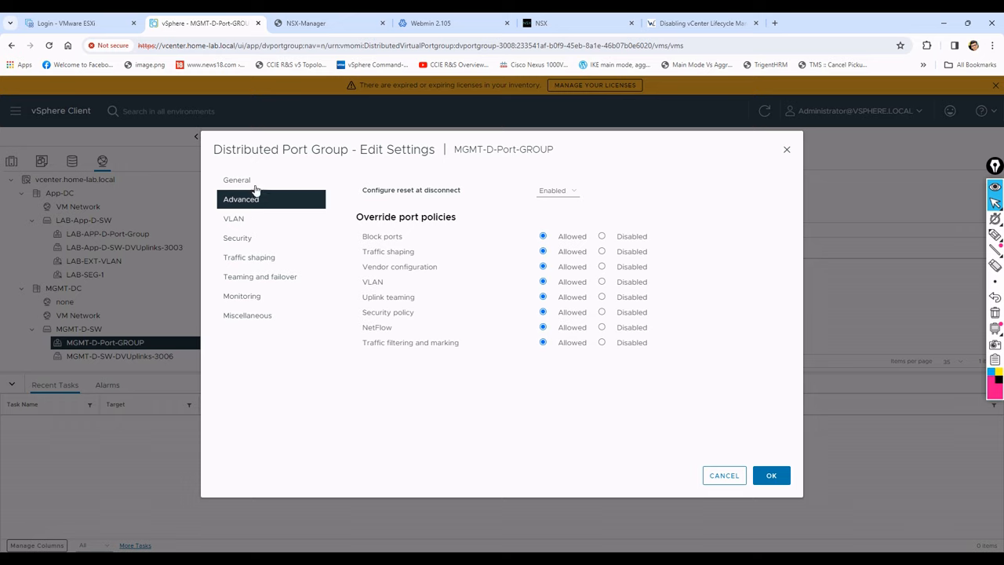
pyautogui.click(251, 179)
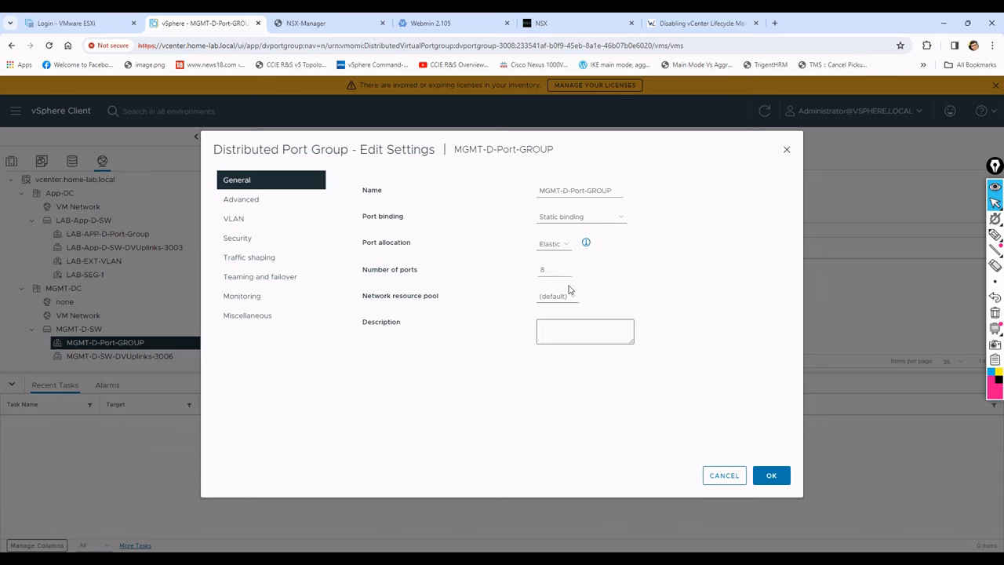
pyautogui.click(296, 261)
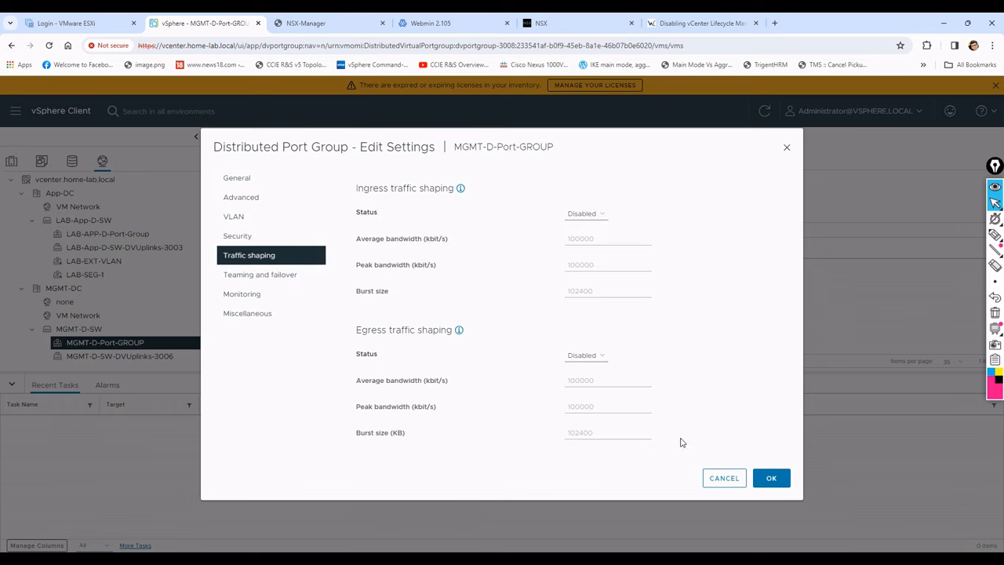
pyautogui.click(772, 477)
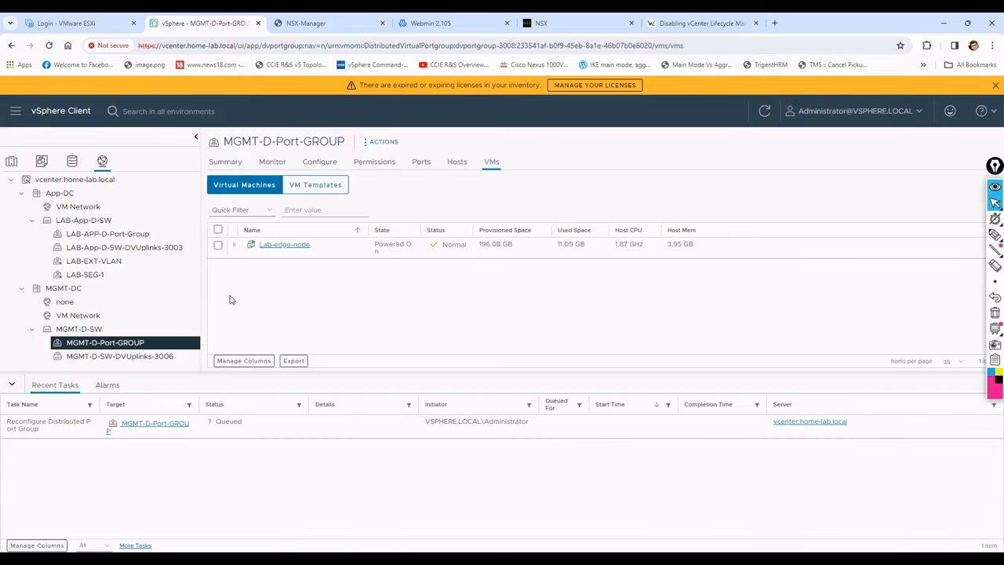
# Step: Switch to the NSX browser page, bring up the ZOC terminal and close the help window covering its evaluation notice
pyautogui.click(584, 30)
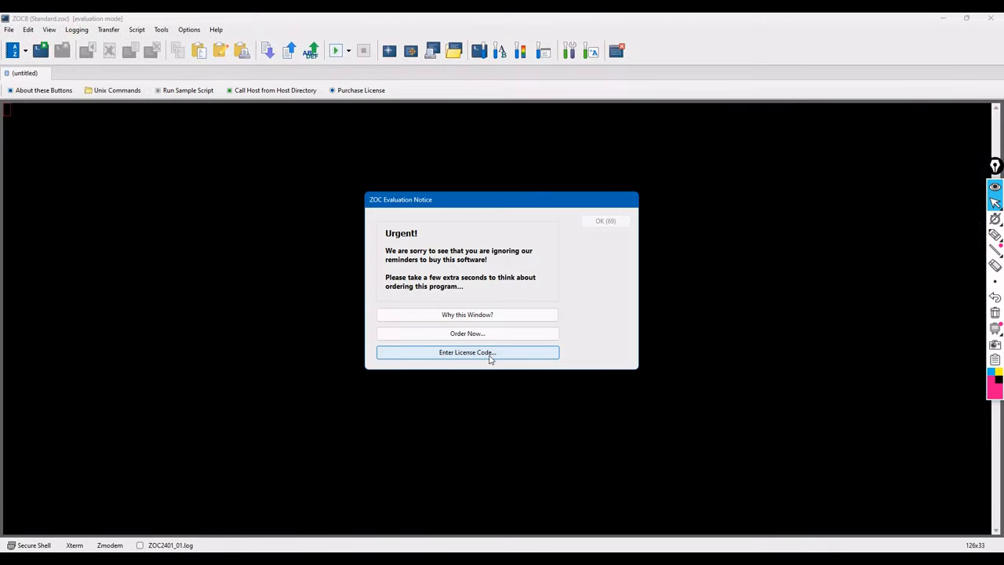
pyautogui.click(490, 354)
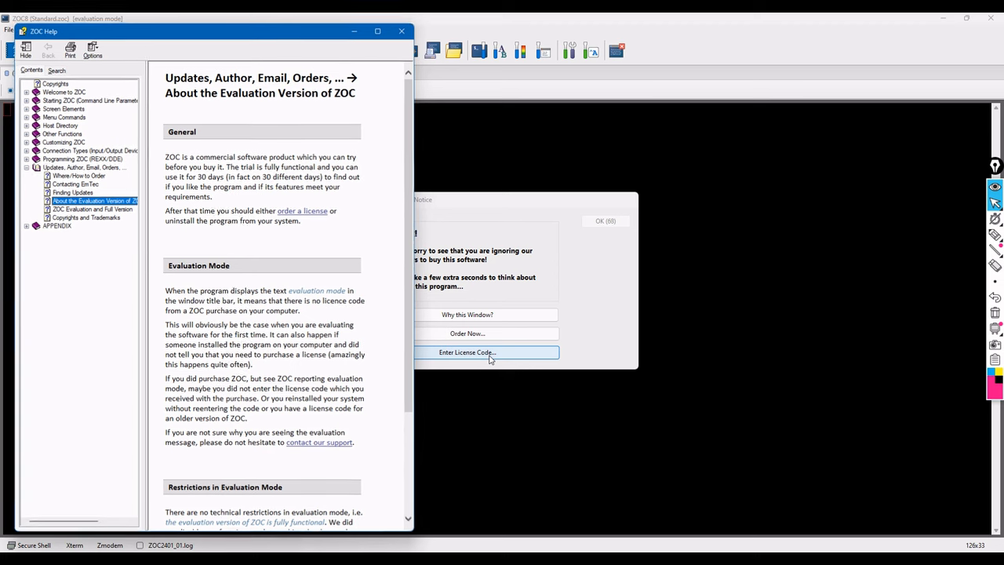
pyautogui.click(402, 31)
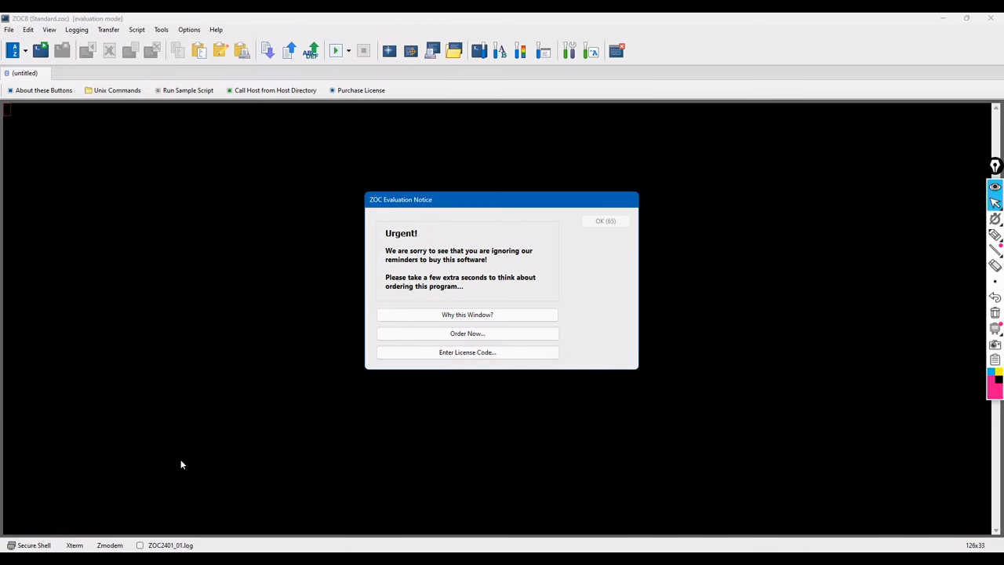
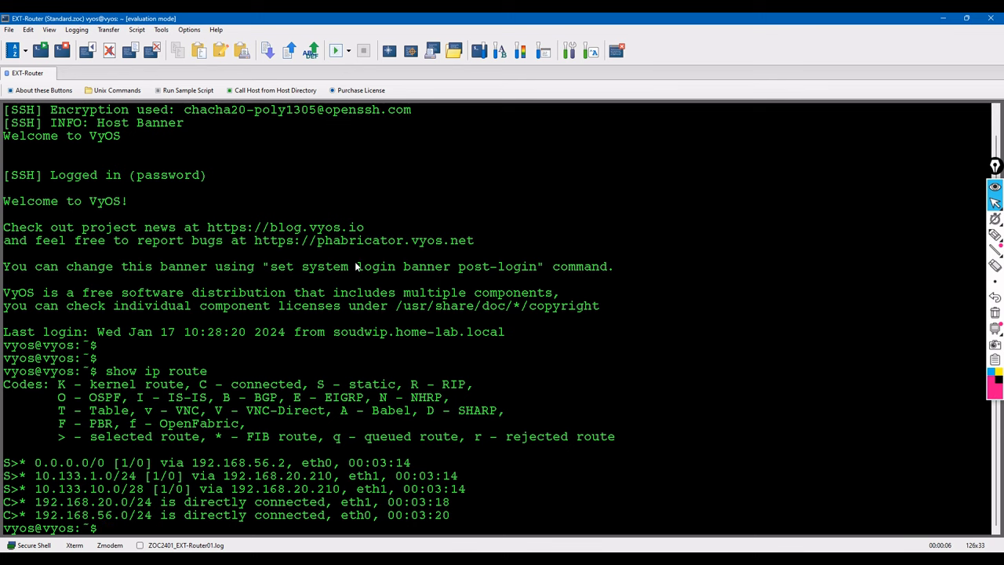
pyautogui.write('show ip in')
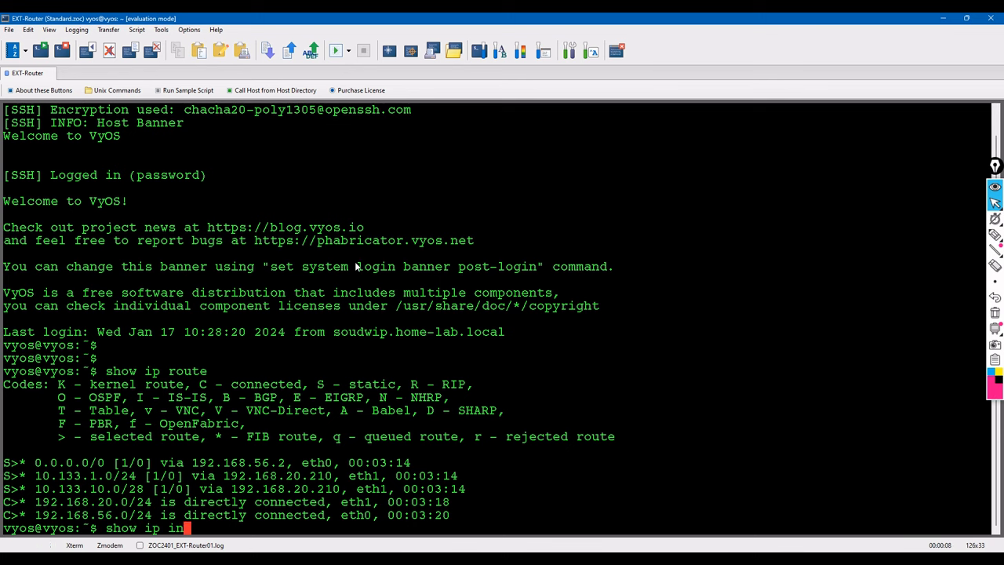
pyautogui.press('Tab')
pyautogui.press('BackSpace')
pyautogui.press('BackSpace')
pyautogui.press('BackSpace')
pyautogui.press('BackSpace')
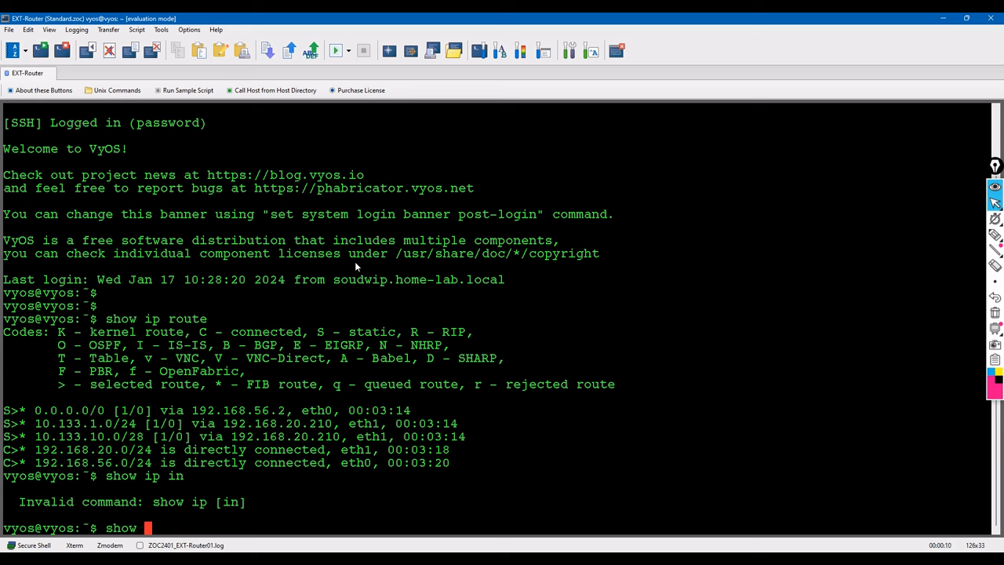
pyautogui.press('BackSpace')
pyautogui.press('BackSpace')
pyautogui.press('BackSpace')
pyautogui.press('BackSpace')
pyautogui.press('BackSpace')
pyautogui.press('BackSpace')
# Step: Ping 192.168.20.1 and 192.168.20.2 from the EXT-Router terminal, interrupting each ping
pyautogui.write('ping 192.16')
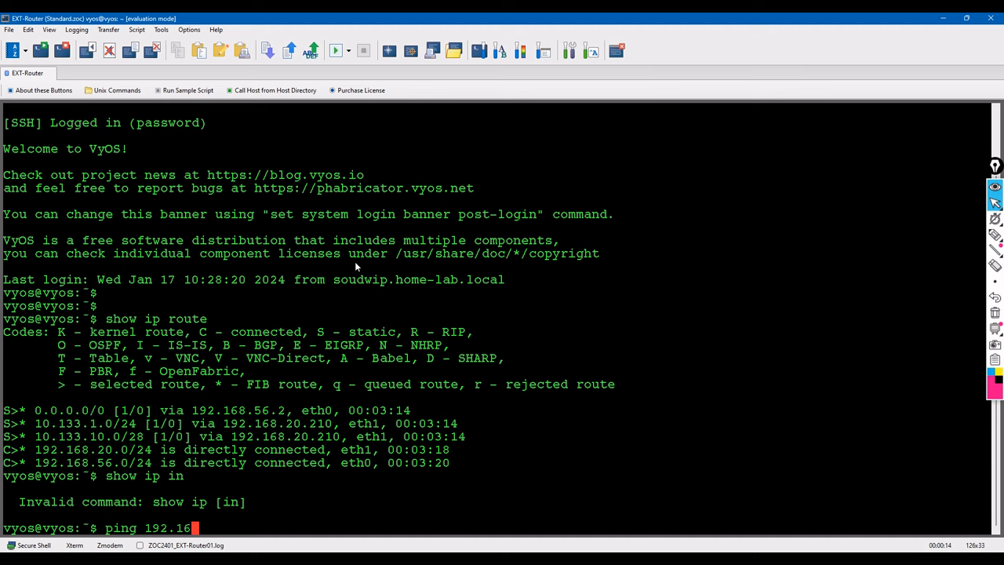
pyautogui.write('8.20.1')
pyautogui.press('Return')
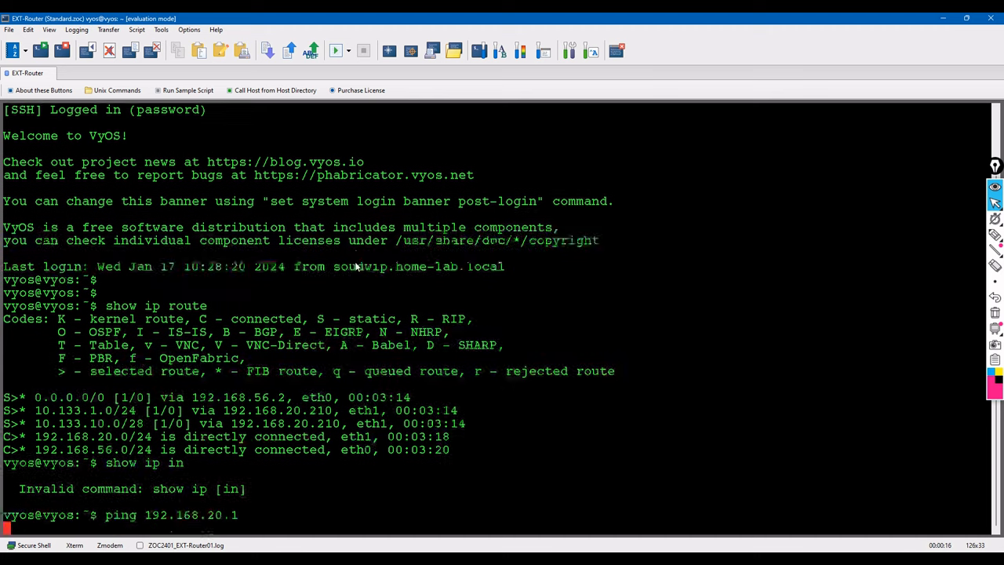
pyautogui.hotkey('ctrl', 'c')
pyautogui.press('Up')
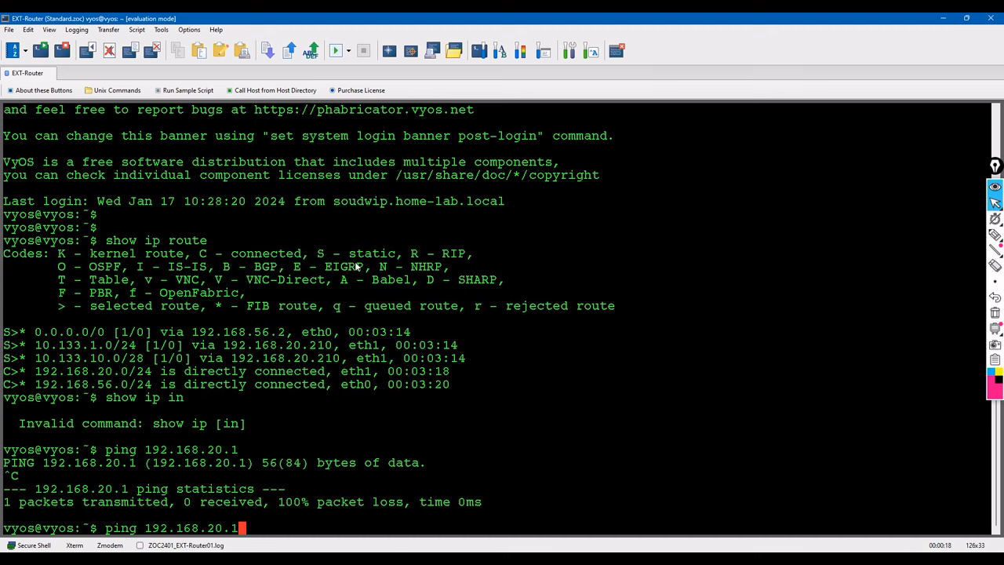
pyautogui.press('BackSpace')
pyautogui.write('2')
pyautogui.press('Return')
pyautogui.hotkey('ctrl', 'c')
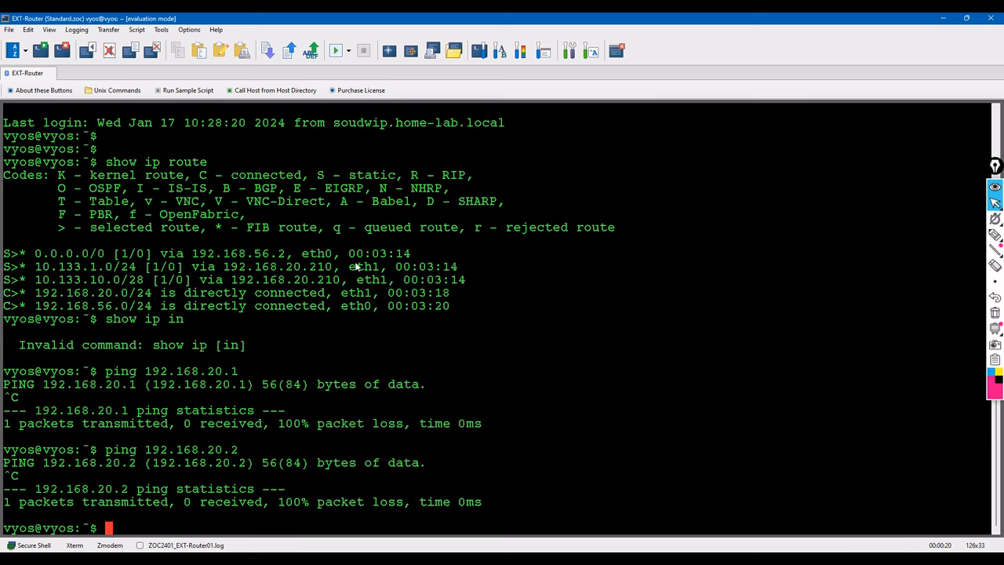
# Step: Show the VyOS router's ARP table in the EXT-Router terminal
pyautogui.press('Return')
pyautogui.write('s')
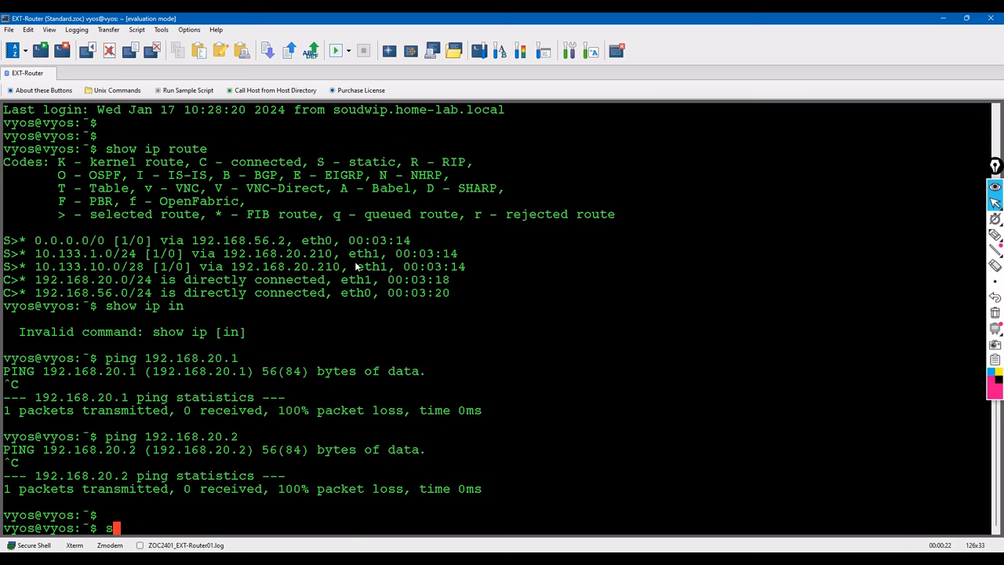
pyautogui.write('how arp')
pyautogui.press('Return')
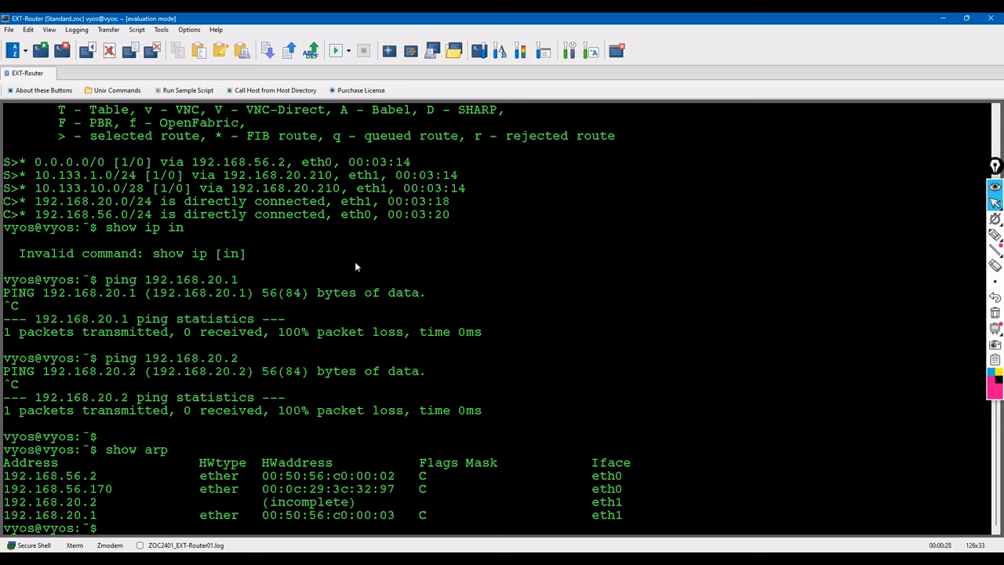
# Step: Ping 192.168.20.210 from the router, interrupt the ping and show the ARP table again
pyautogui.write('ping 192.168.20.210')
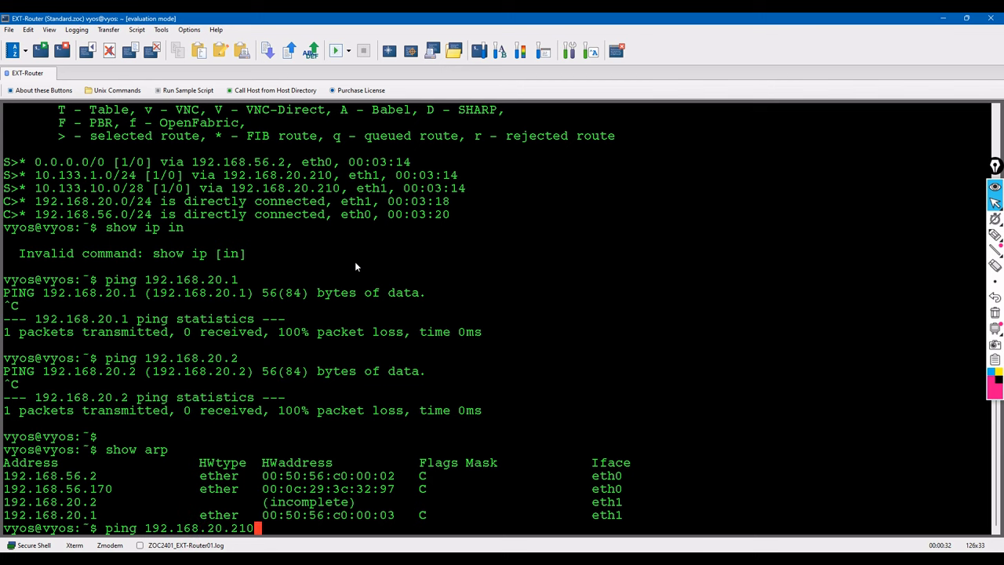
pyautogui.press('Return')
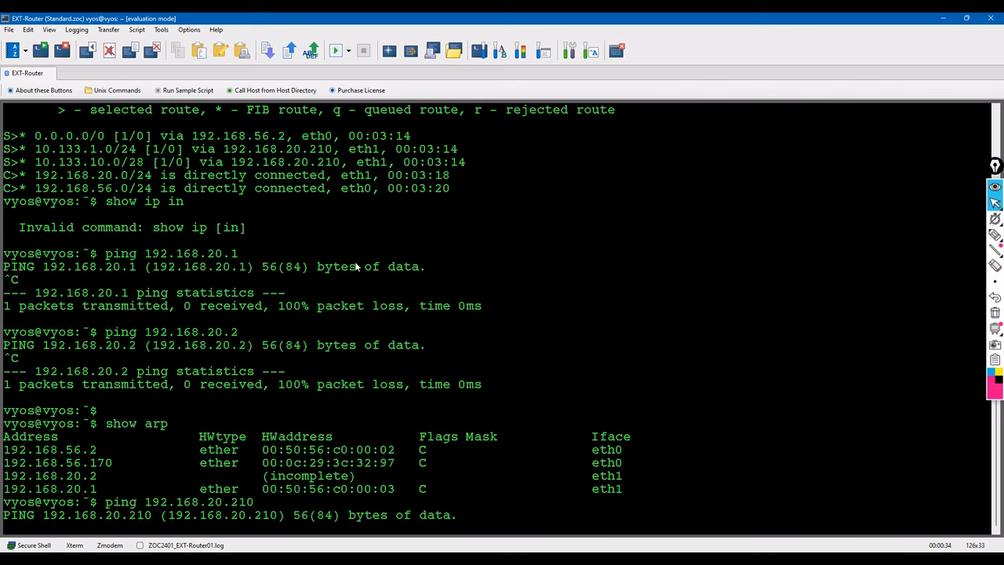
pyautogui.hotkey('ctrl', 'c')
pyautogui.write('show a')
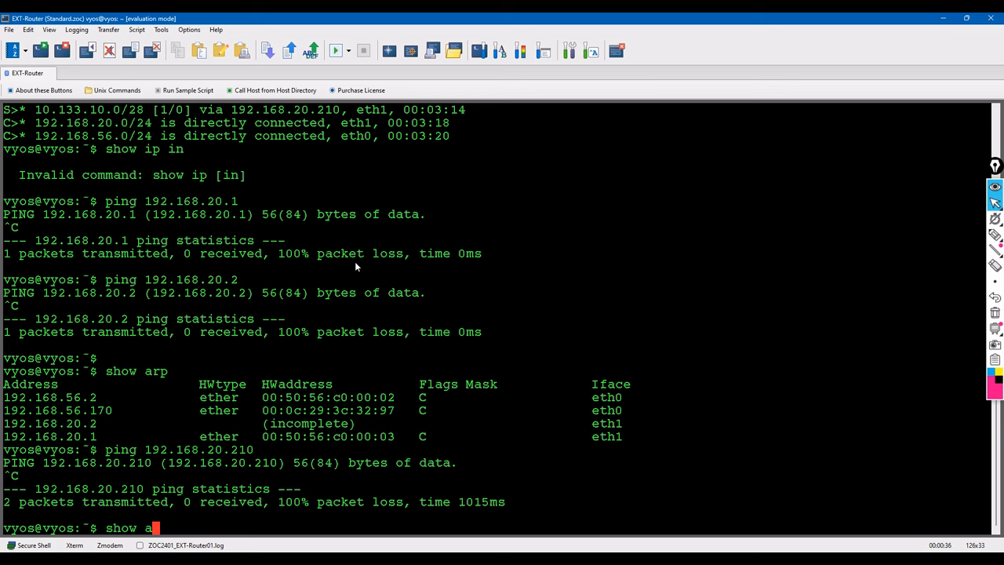
pyautogui.write('rp')
pyautogui.press('Return')
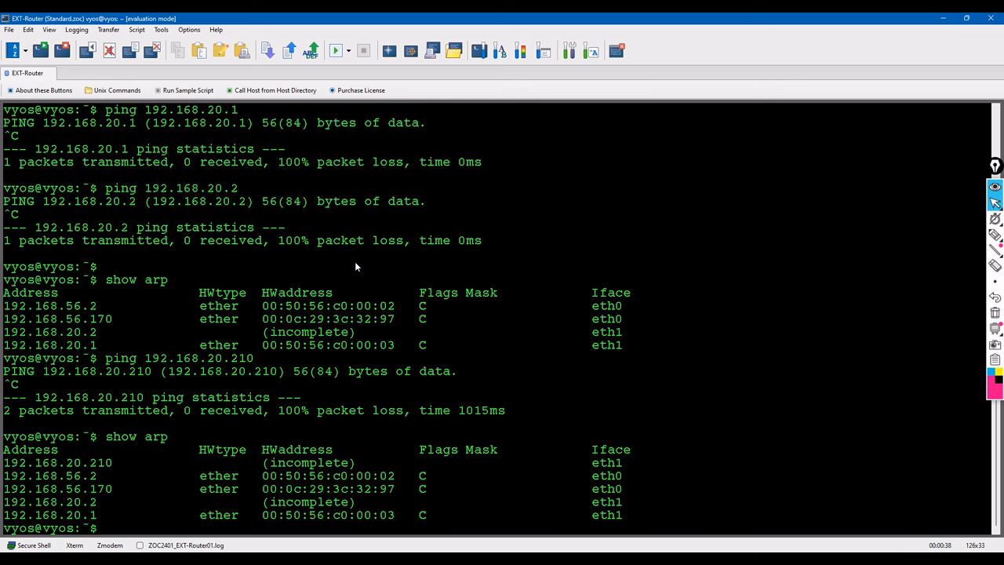
# Step: List the router's interfaces with show interfaces and highlight the IP address of eth1
pyautogui.write('show interfaces ip')
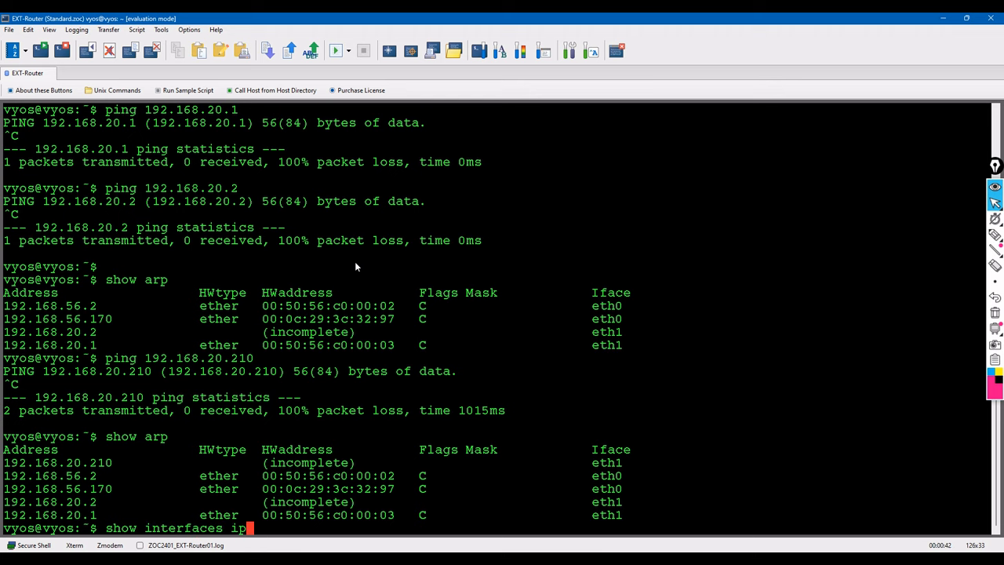
pyautogui.press('Return')
pyautogui.press('Up')
pyautogui.press('BackSpace')
pyautogui.press('BackSpace')
pyautogui.press('Return')
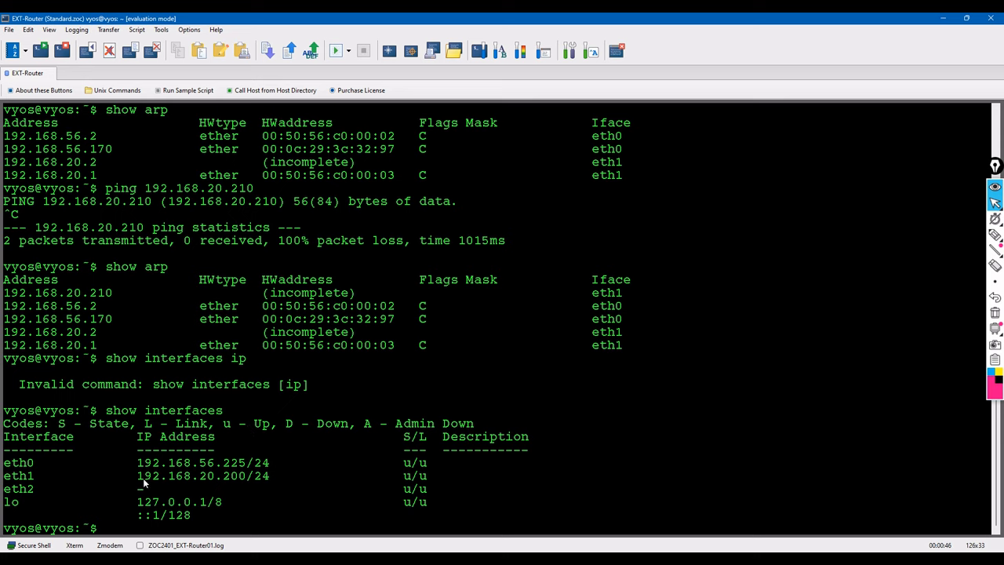
pyautogui.moveTo(138, 476); pyautogui.dragTo(269, 475)
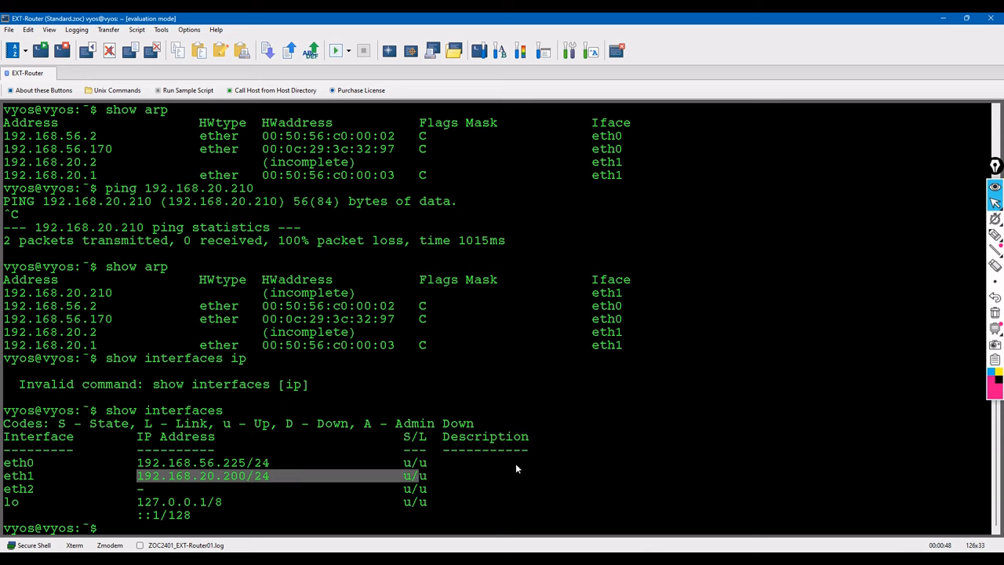
# Step: Switch to the NSX browser page and open the external and service interfaces of the LAB-TIER-0 gateway
pyautogui.click(734, 558)
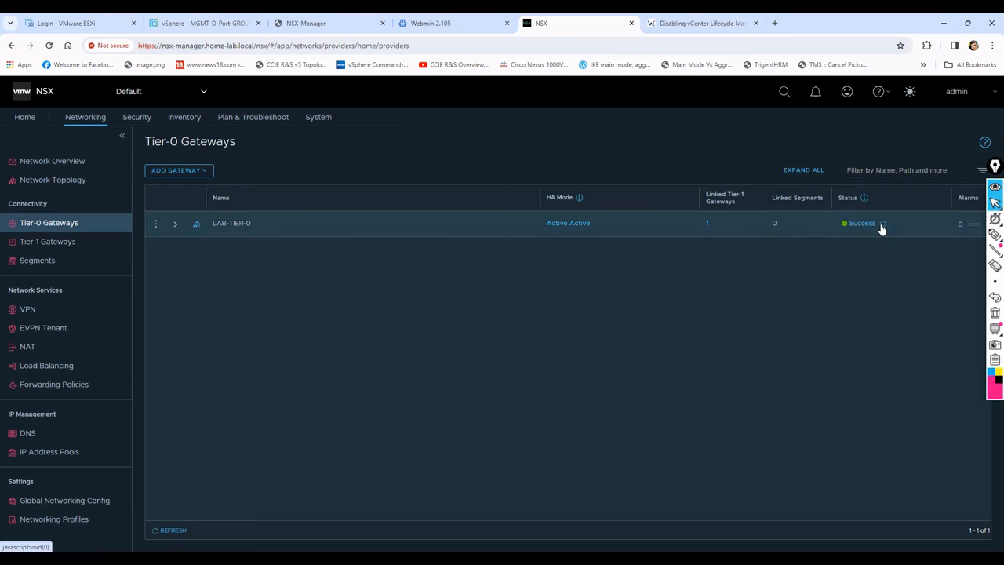
pyautogui.click(156, 223)
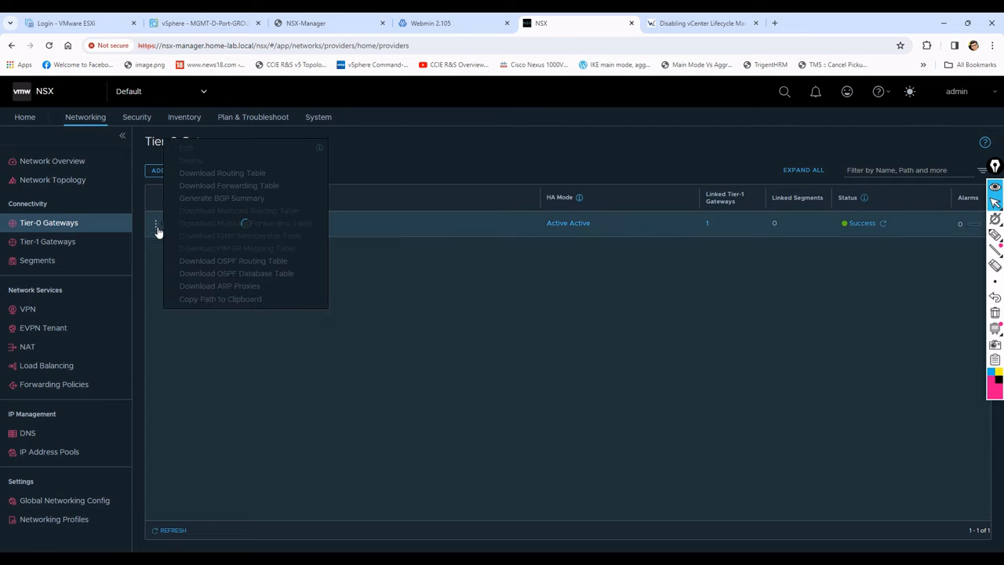
pyautogui.click(193, 147)
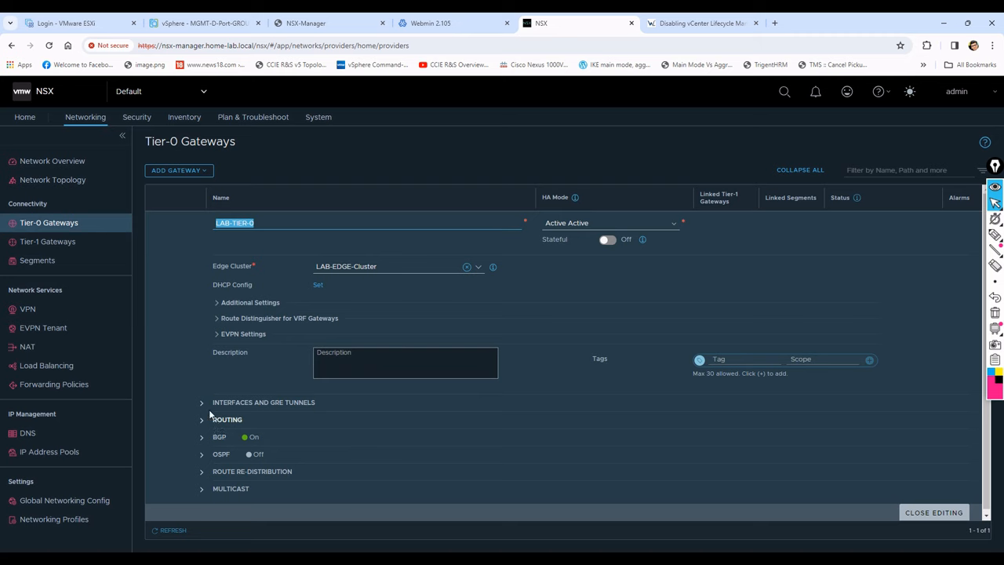
pyautogui.click(241, 405)
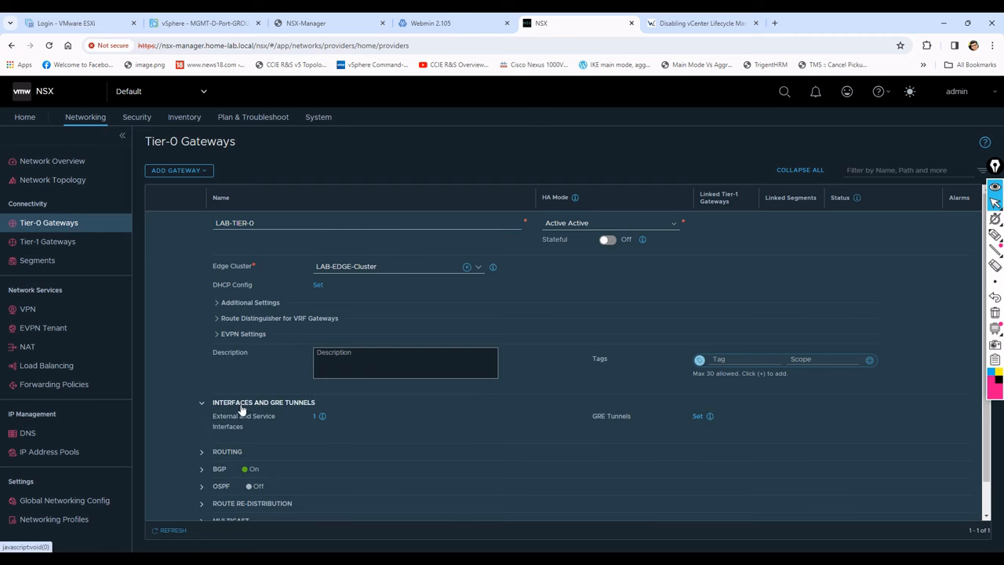
pyautogui.click(314, 417)
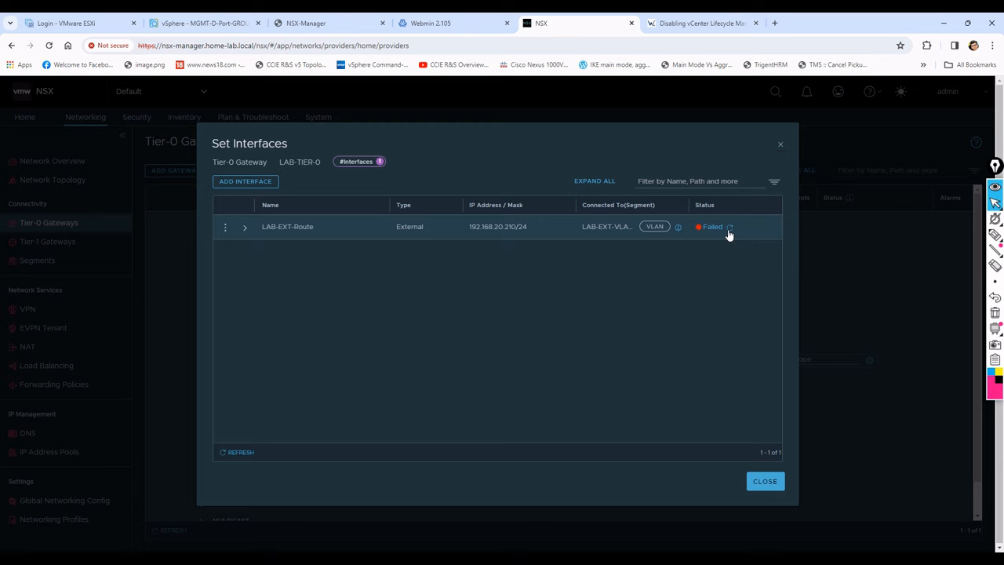
# Step: Read the status details of the LAB-EXT-Route interface, refresh the interface list and close it
pyautogui.click(709, 229)
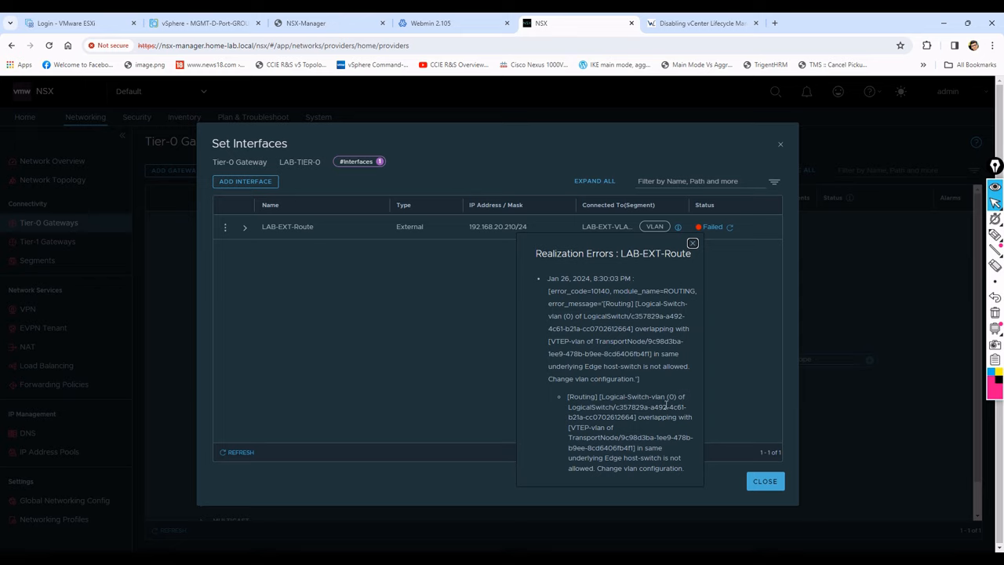
pyautogui.click(739, 404)
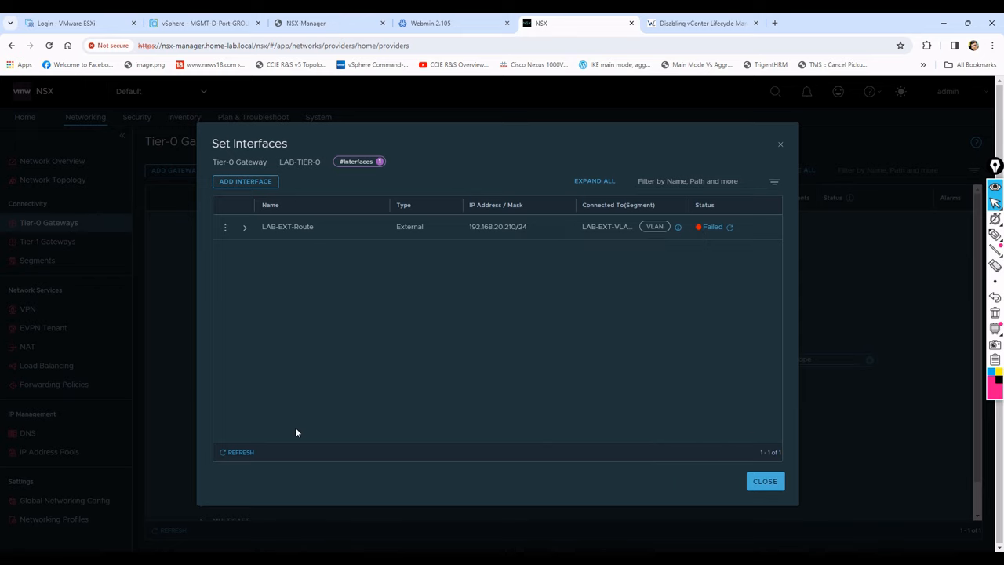
pyautogui.click(237, 454)
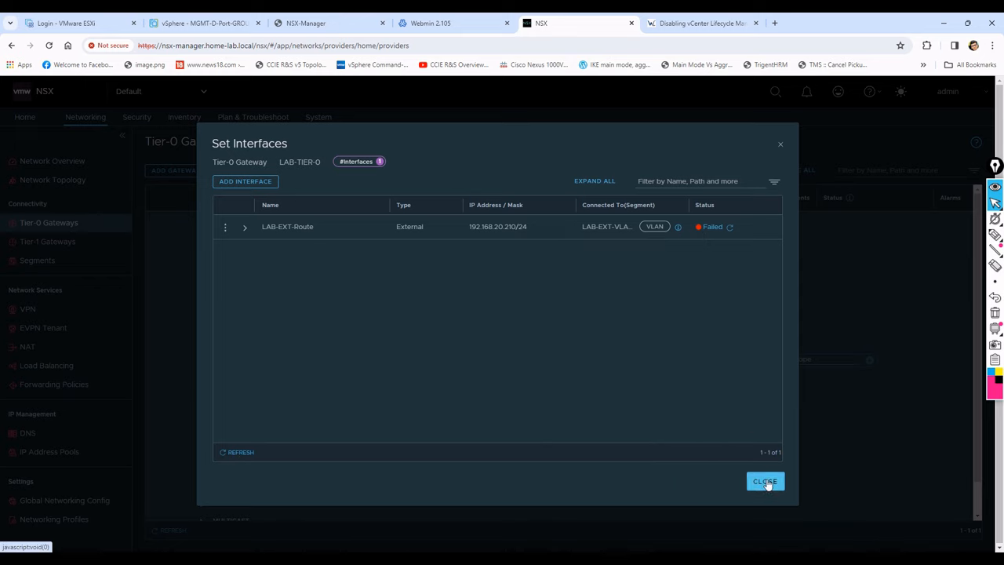
pyautogui.click(765, 481)
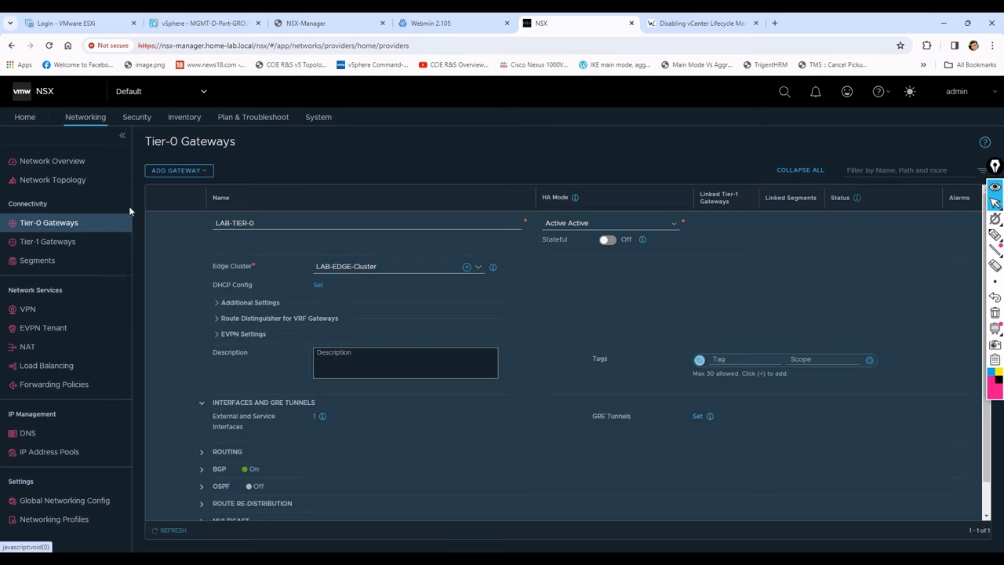
# Step: Leave the gateway edit, change the VLAN of the LAB-EXT-VLAN segment to 10 and save the segment
pyautogui.click(67, 265)
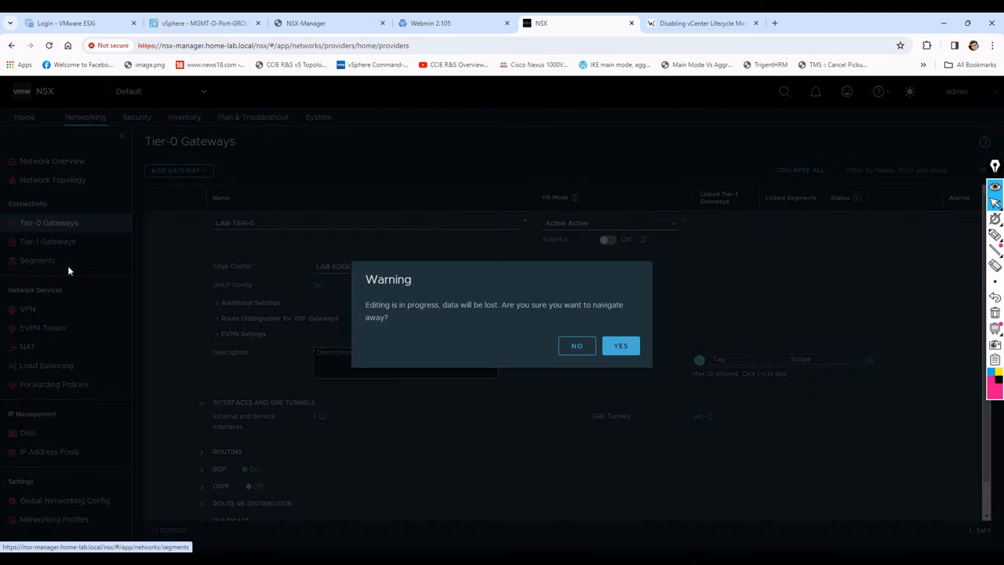
pyautogui.click(620, 345)
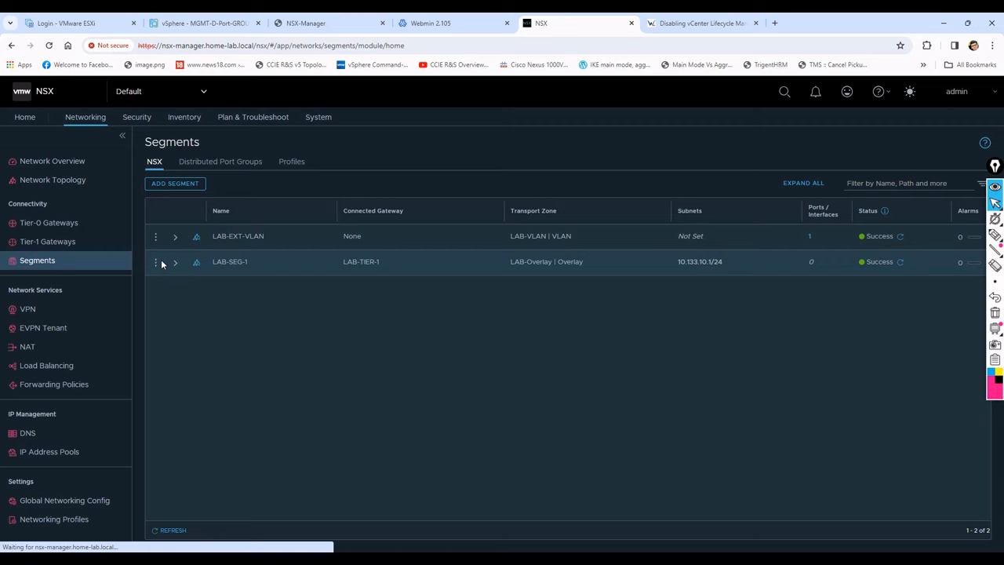
pyautogui.click(156, 237)
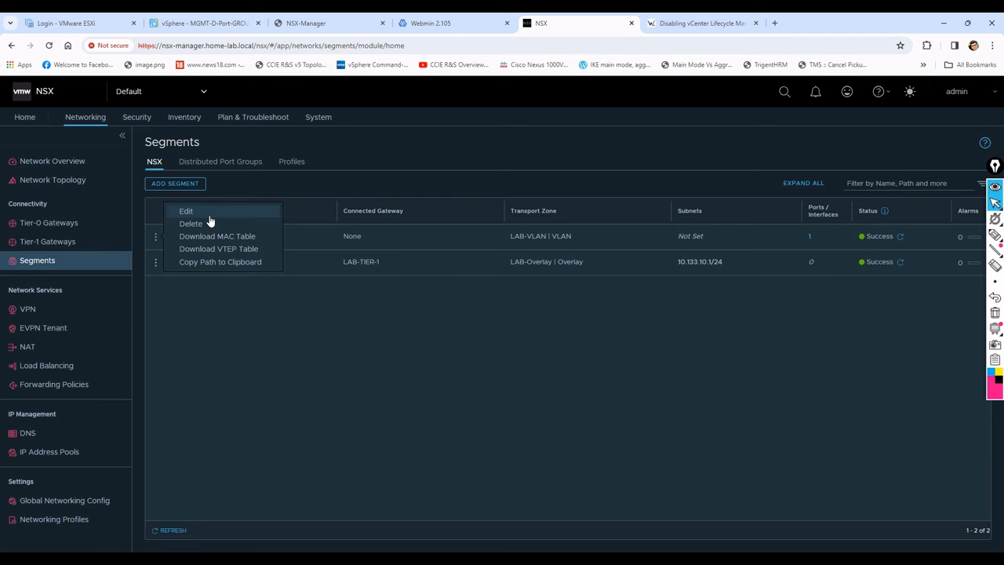
pyautogui.click(209, 214)
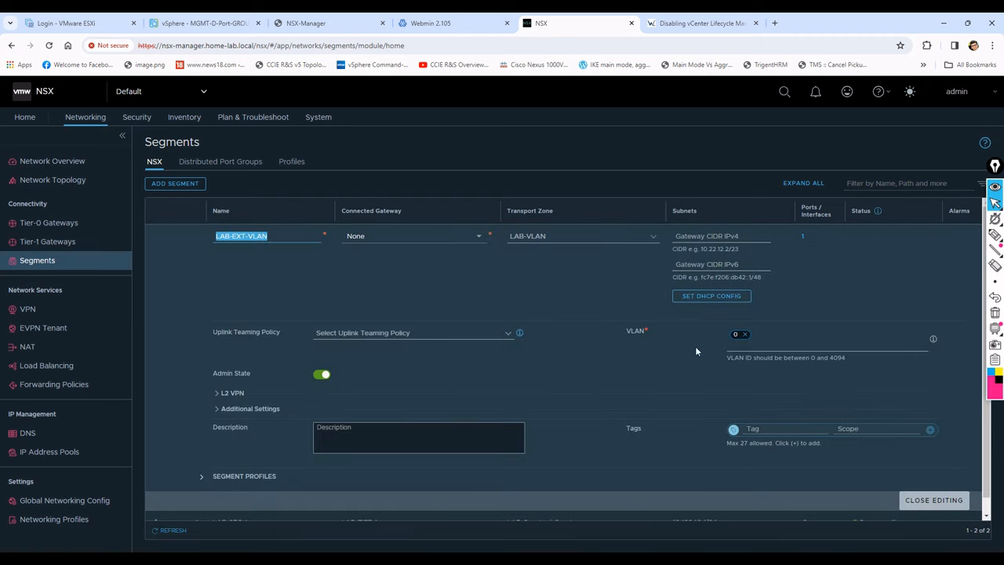
pyautogui.click(745, 335)
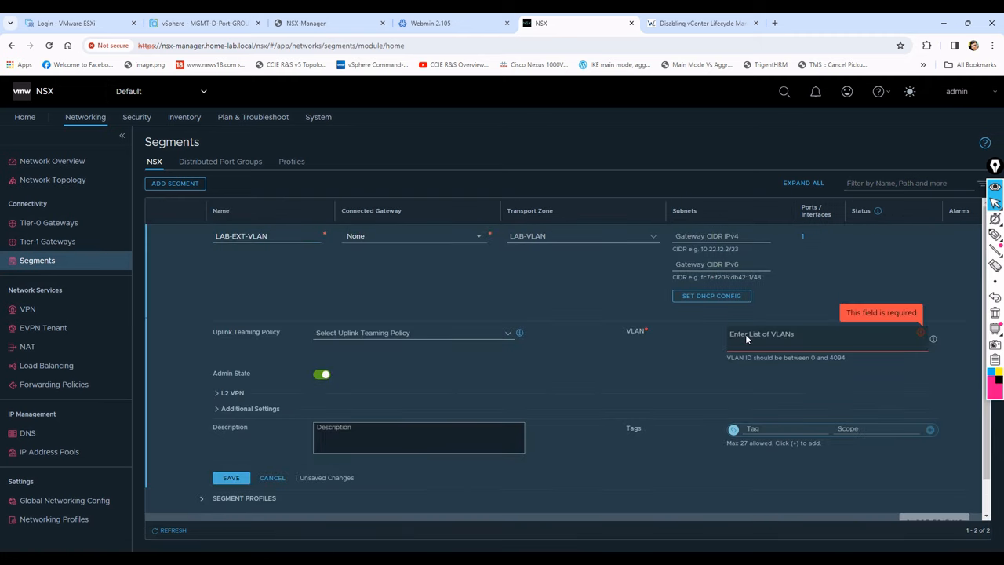
pyautogui.write('10')
pyautogui.click(234, 480)
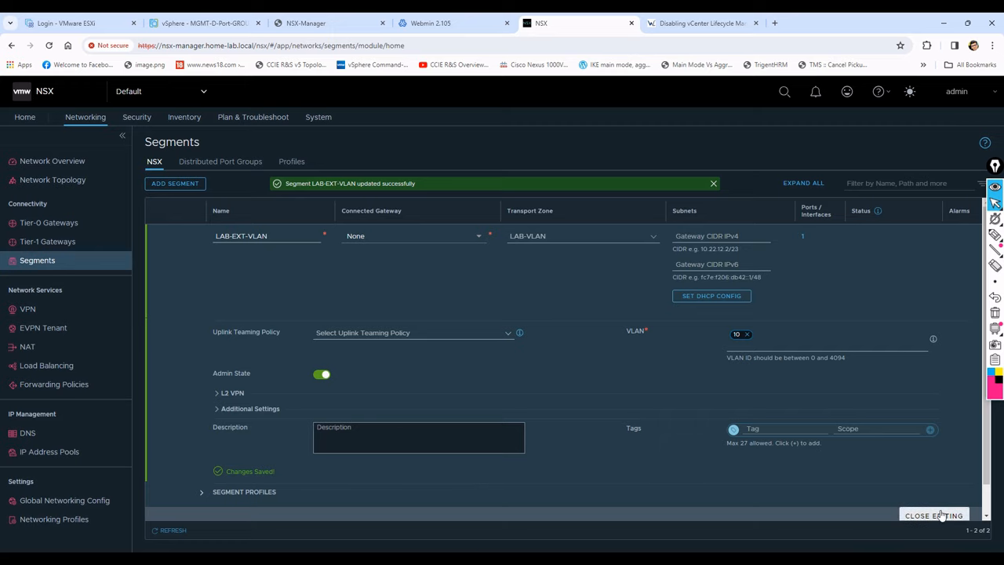
pyautogui.click(940, 515)
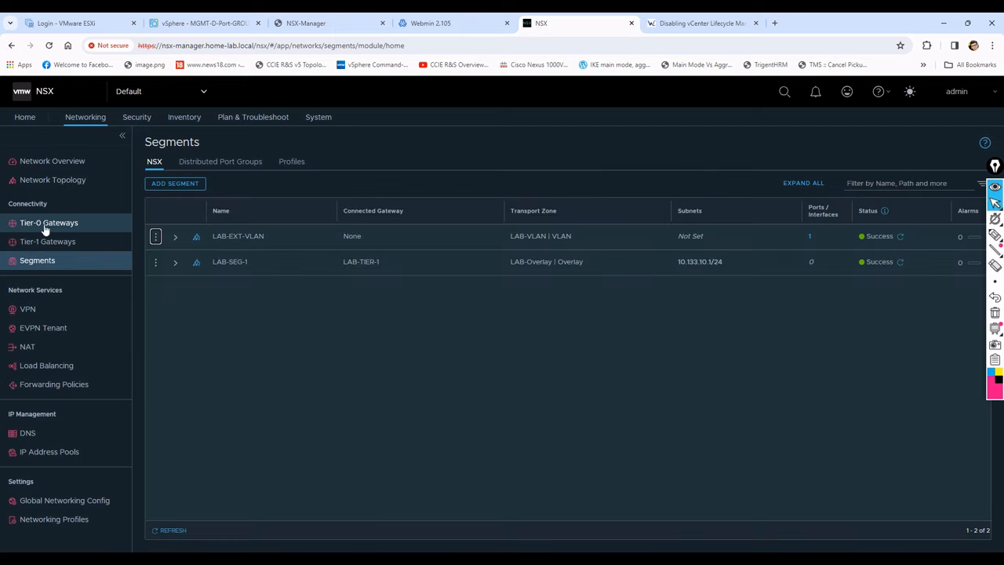
# Step: Recheck the status of LAB-EXT-Route in the LAB-TIER-0 gateway's external interfaces, refreshing the list before closing it
pyautogui.click(49, 224)
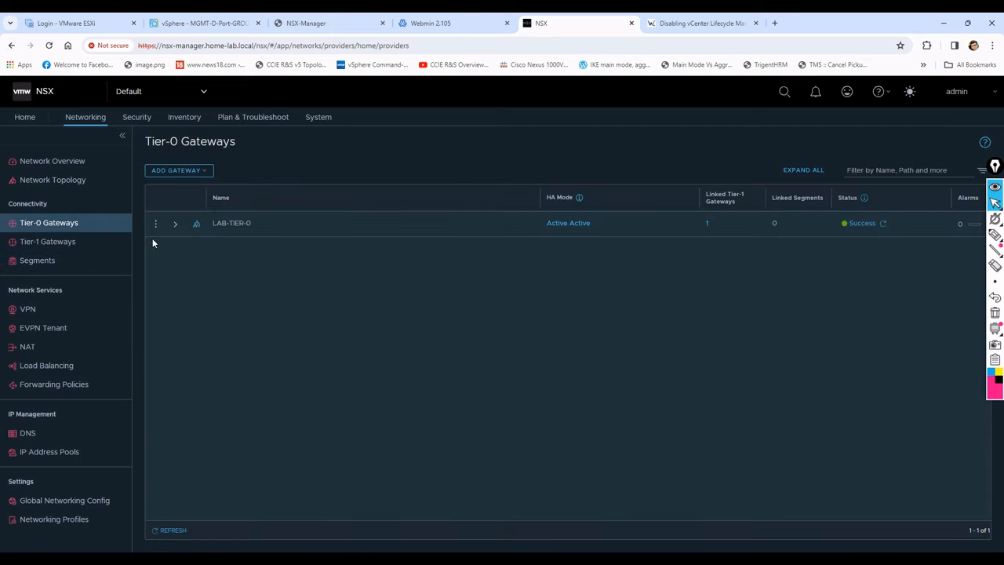
pyautogui.click(156, 225)
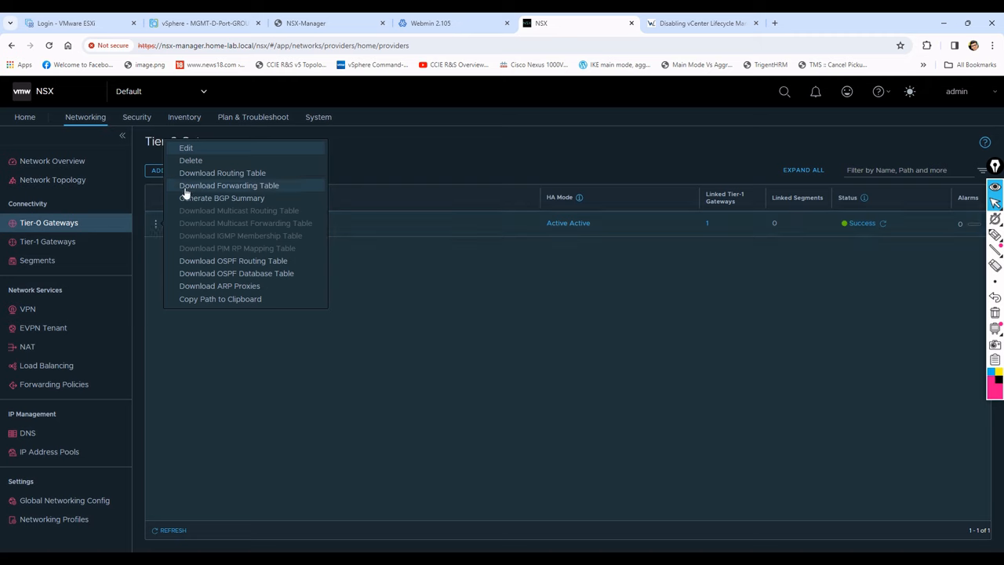
pyautogui.click(210, 149)
pyautogui.click(202, 402)
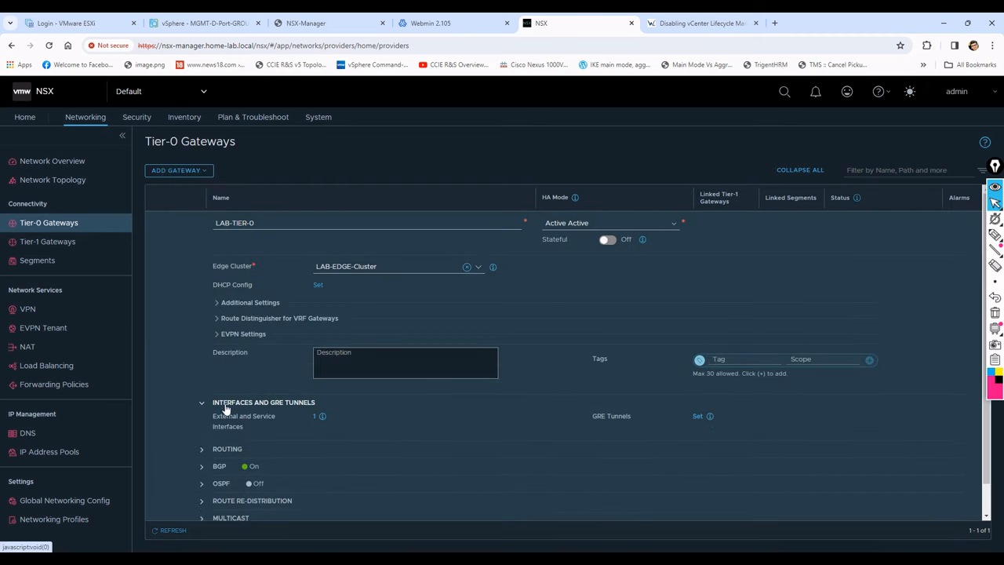
pyautogui.click(317, 416)
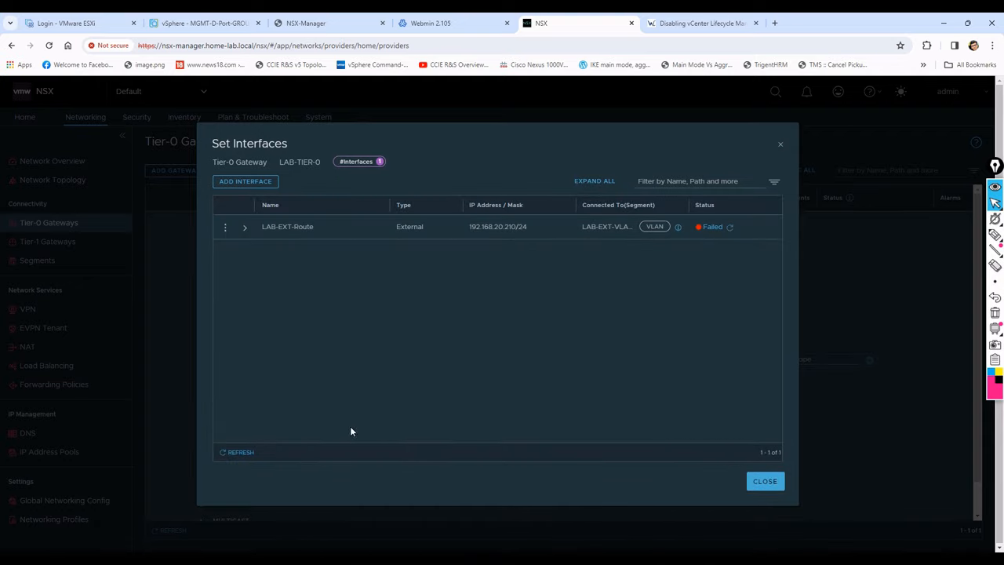
pyautogui.click(243, 454)
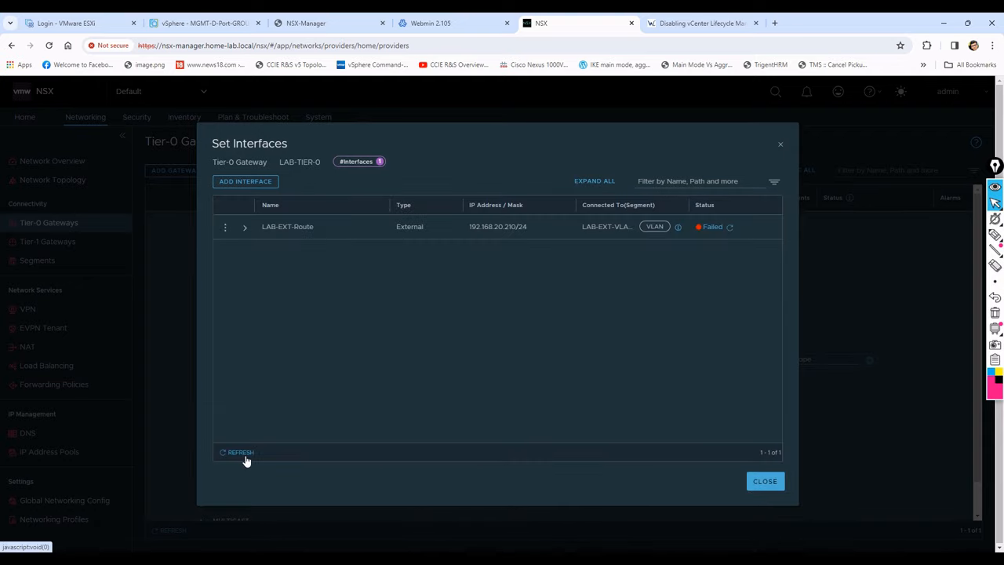
pyautogui.click(244, 454)
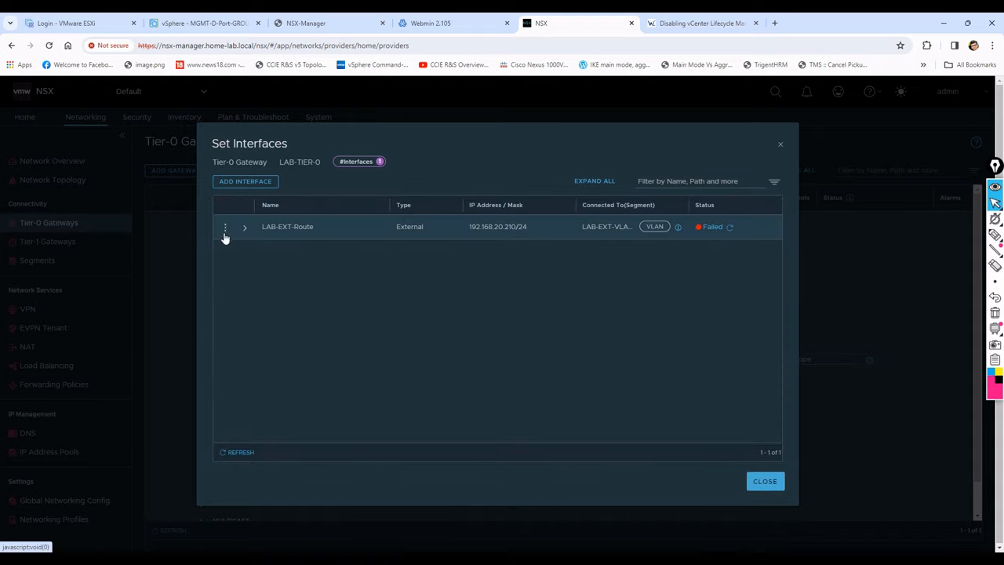
pyautogui.click(764, 482)
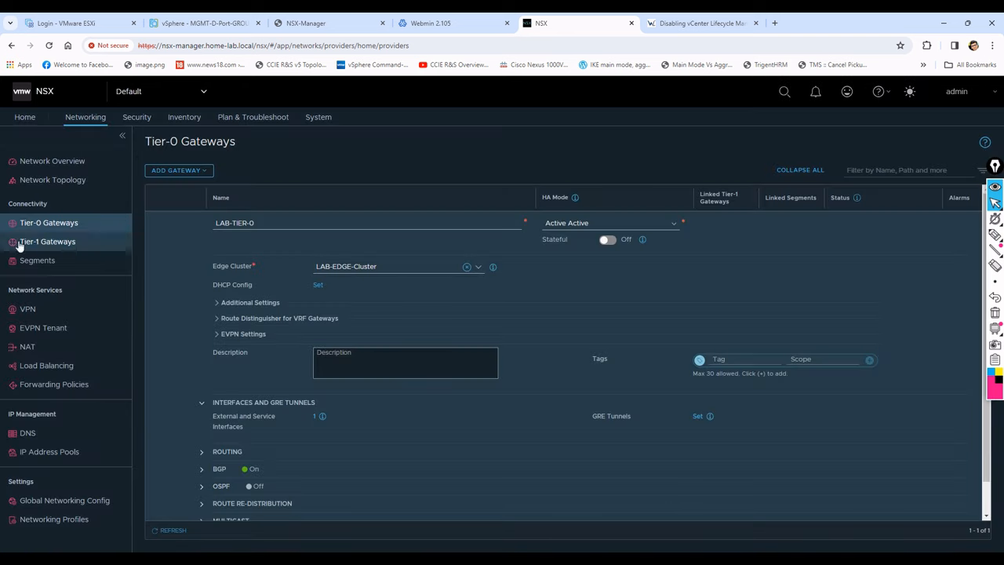
# Step: Leave the gateway edit, discarding its changes, and check the uplink profiles and transport zones in the system fabric configuration
pyautogui.click(328, 120)
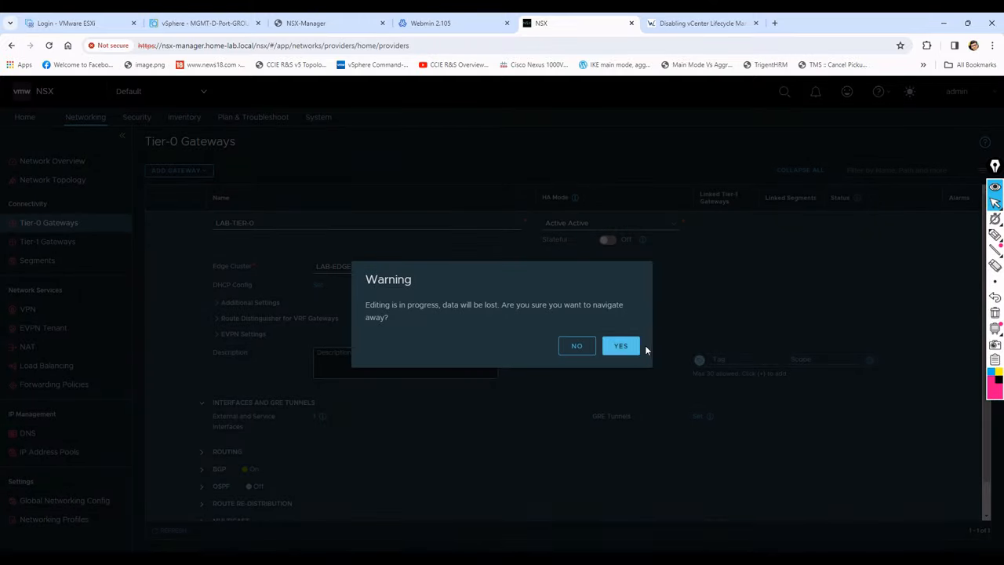
pyautogui.click(621, 346)
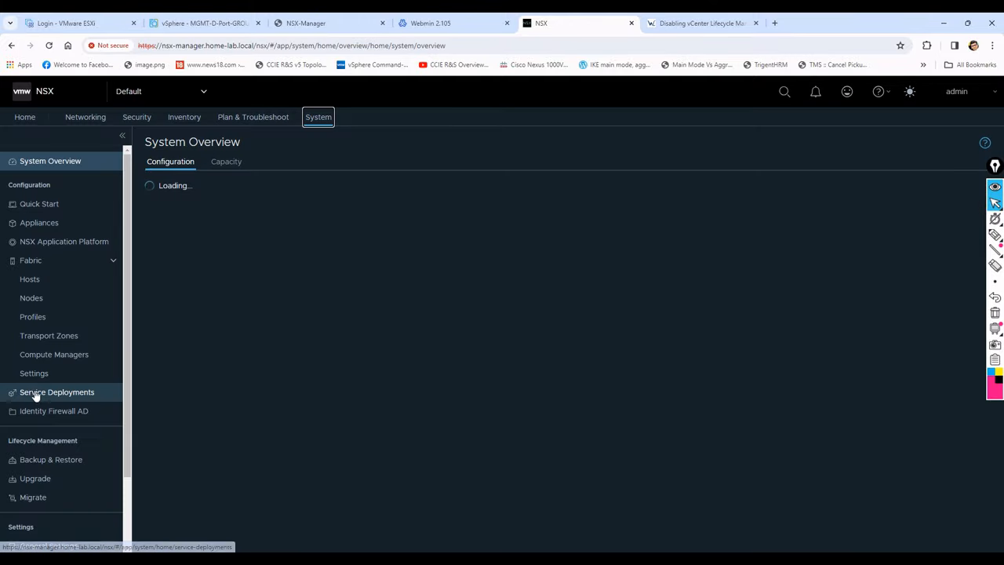
pyautogui.click(35, 322)
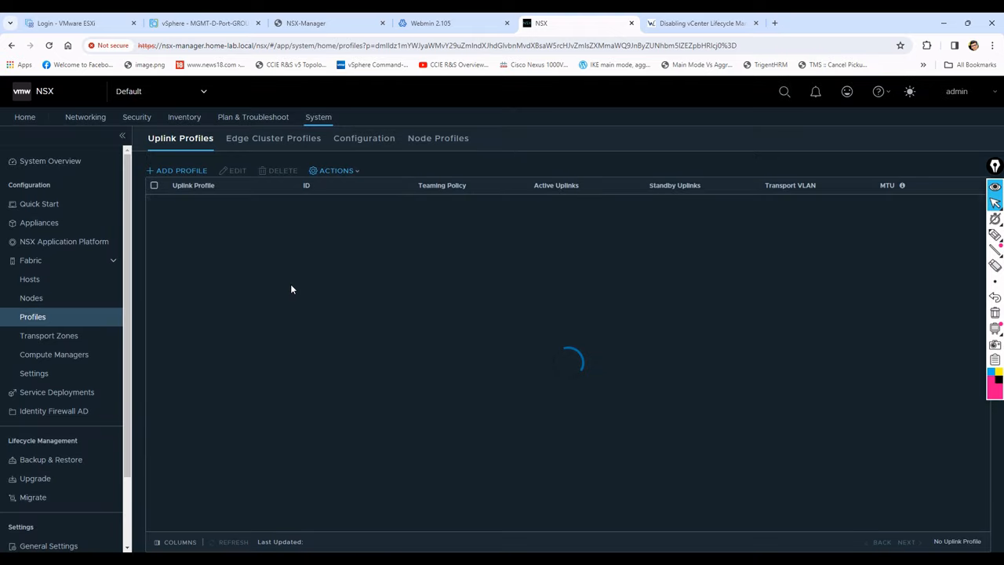
pyautogui.click(49, 337)
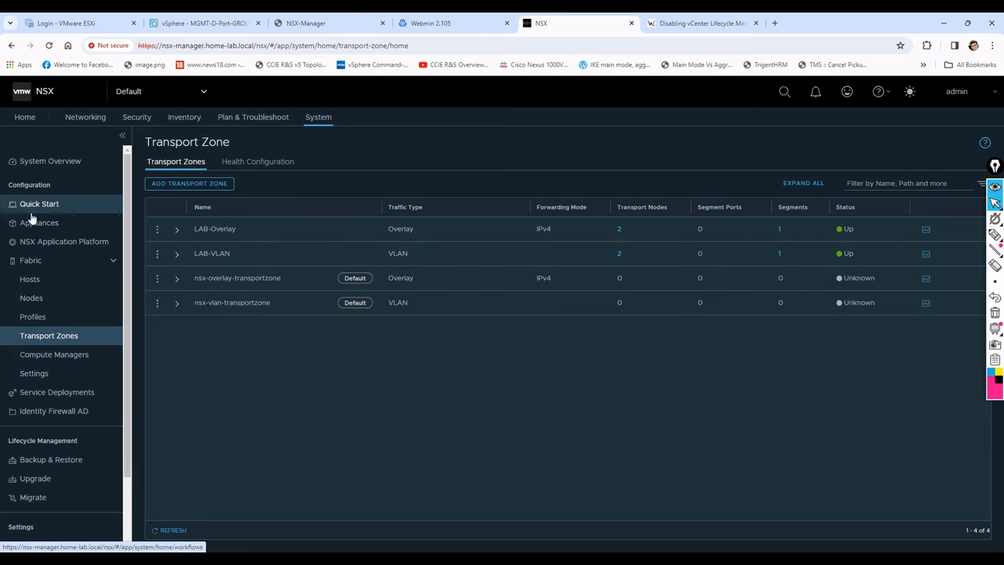
# Step: Check the App-cluster host's node status and the logical routers related to Lab-edge-node in the system fabric
pyautogui.click(52, 280)
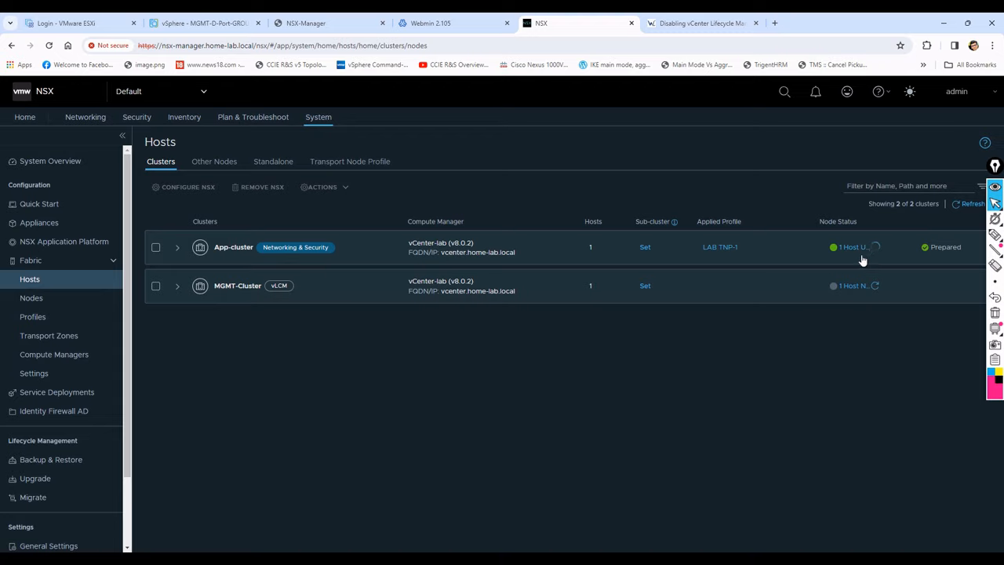
pyautogui.click(178, 248)
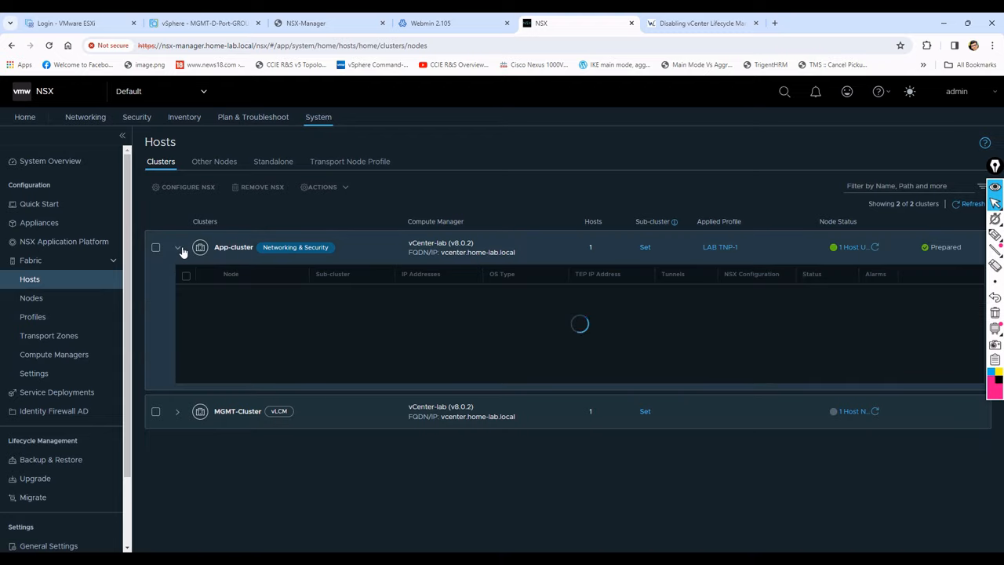
pyautogui.click(69, 303)
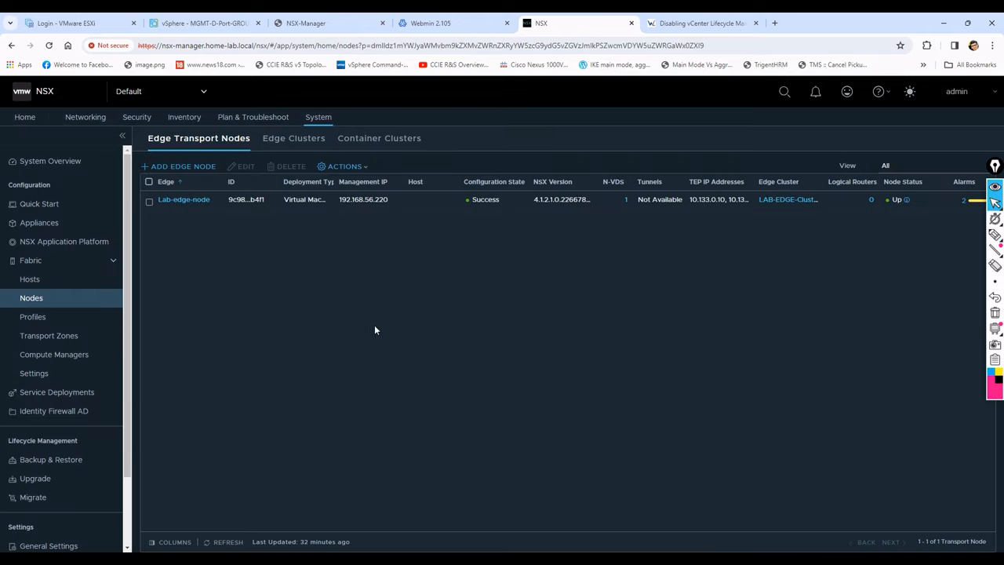
pyautogui.click(870, 201)
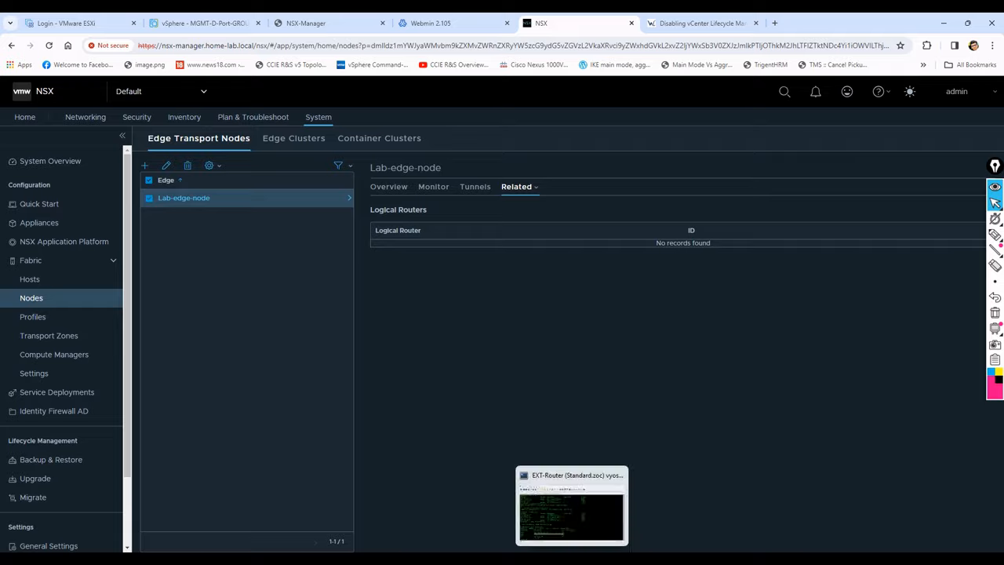
# Step: Switch to the EXT-Router terminal, ping 192.168.20.210 and stop the ping
pyautogui.click(549, 516)
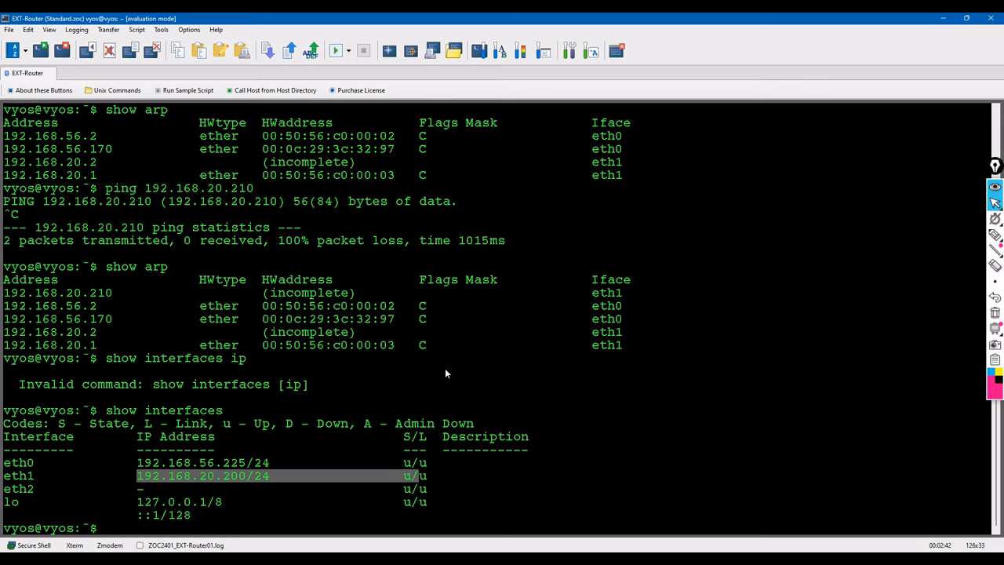
pyautogui.write('ping ')
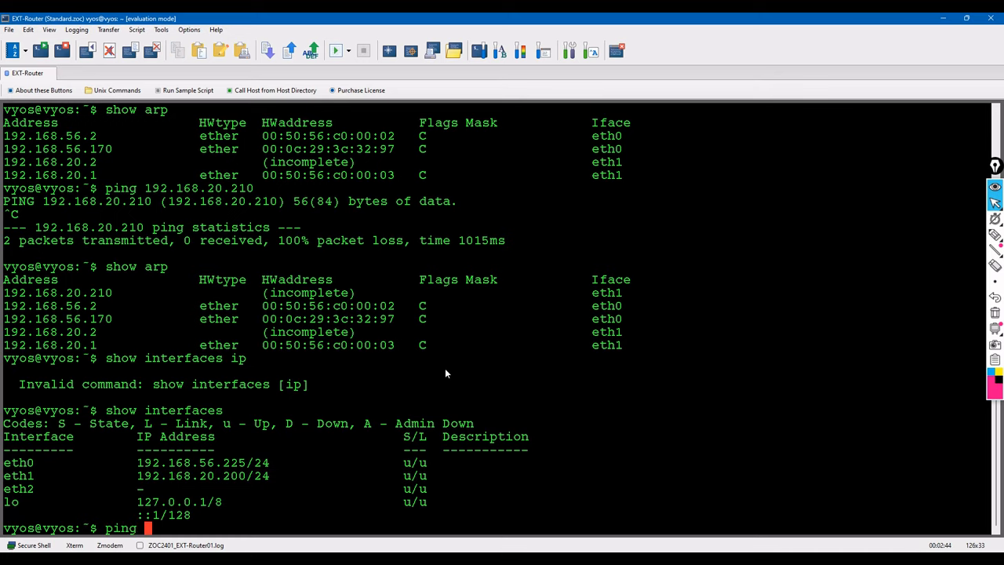
pyautogui.write('192.168.20.210')
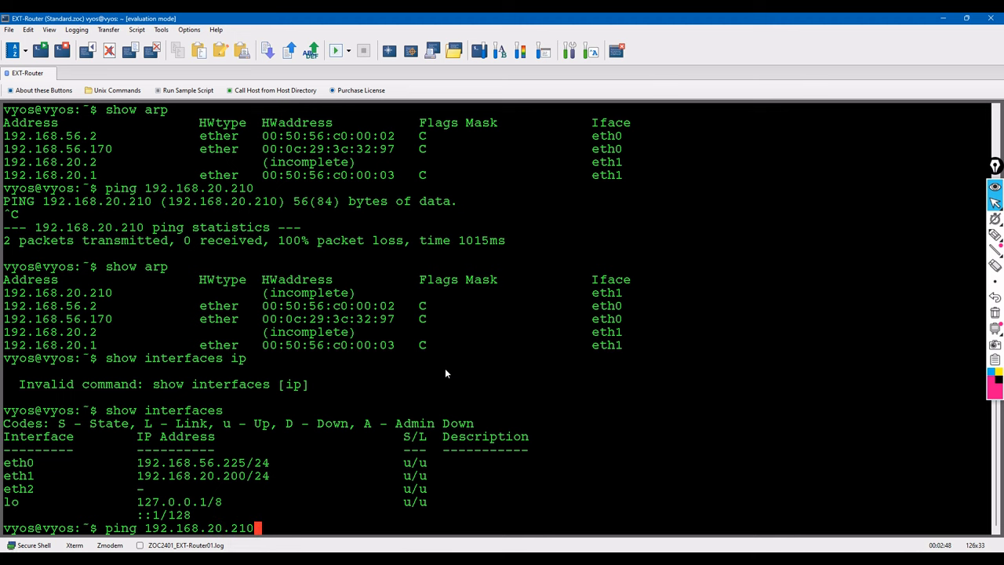
pyautogui.press('Return')
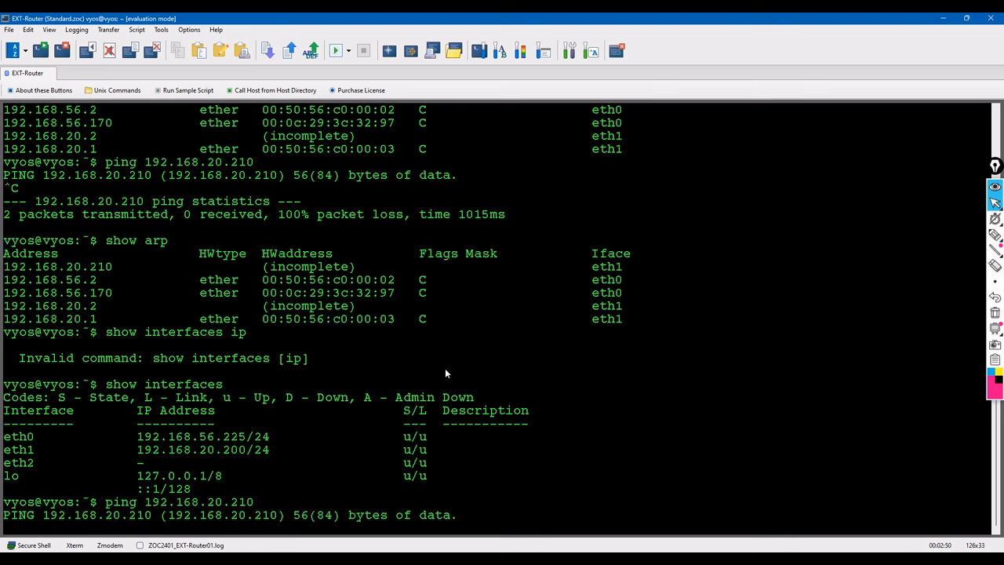
pyautogui.hotkey('ctrl', 'c')
pyautogui.press('Return')
# Step: Run show arp on the router and highlight the entry for 192.168.20.210
pyautogui.write('show a')
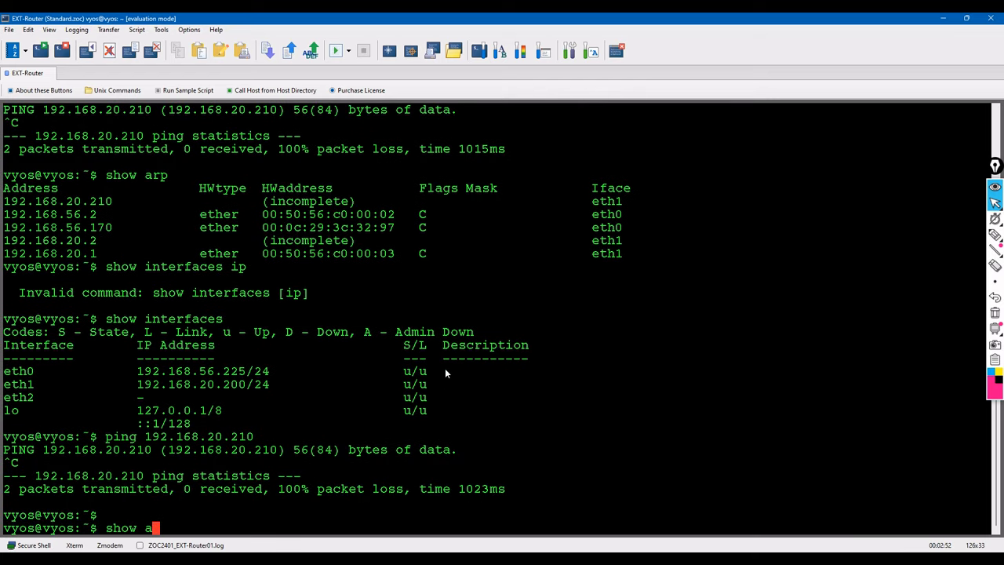
pyautogui.write('rp')
pyautogui.press('Return')
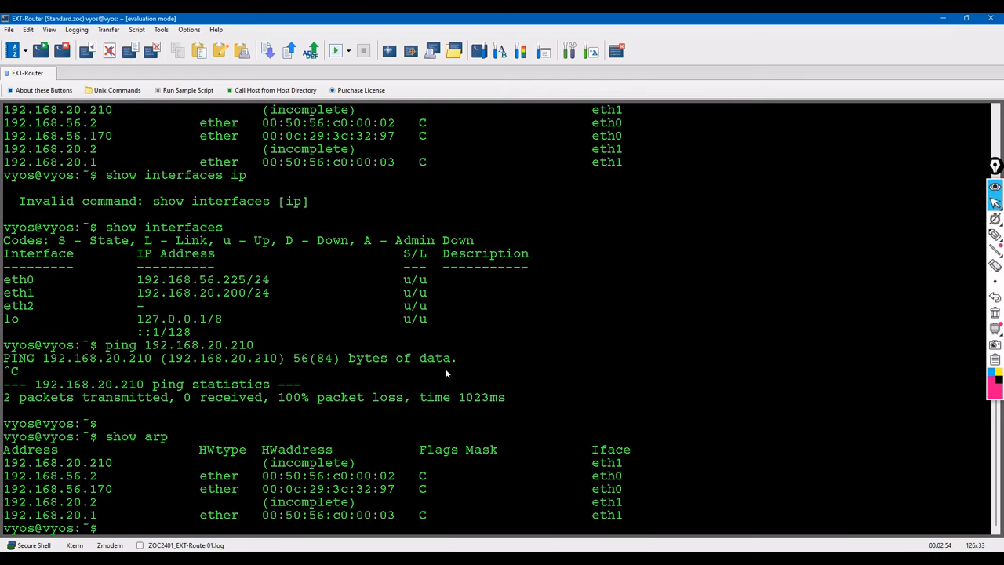
pyautogui.moveTo(79, 463); pyautogui.dragTo(418, 465)
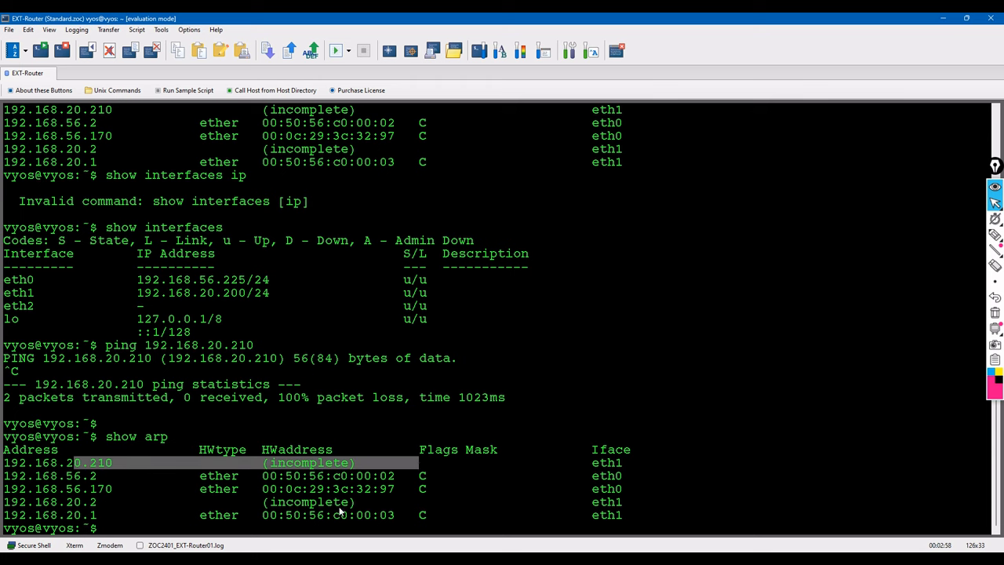
# Step: Launch Wireshark, postpone its software update and start a live capture on VMware Network Adapter VMnet3
pyautogui.press('super+s')
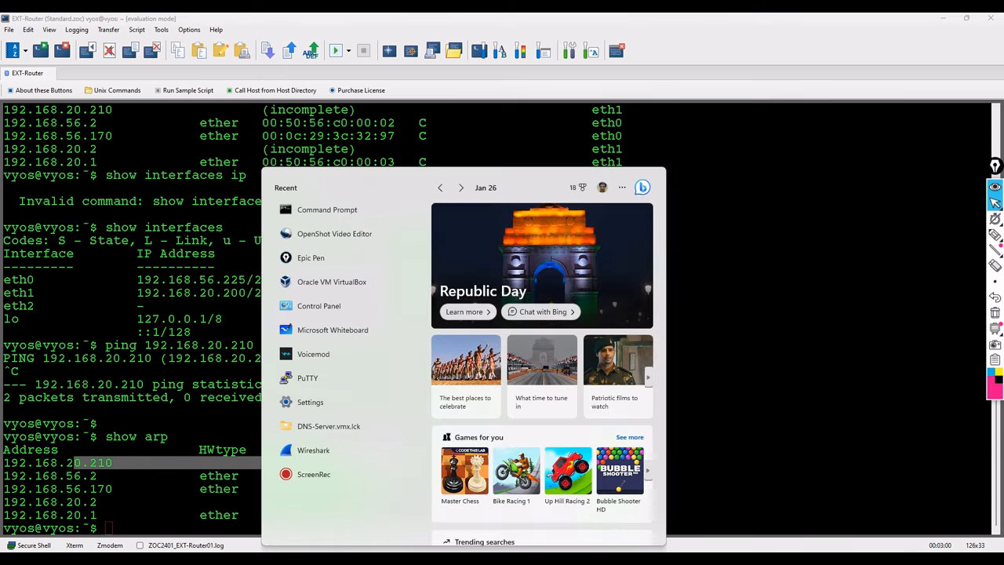
pyautogui.write('wire')
pyautogui.press('Escape')
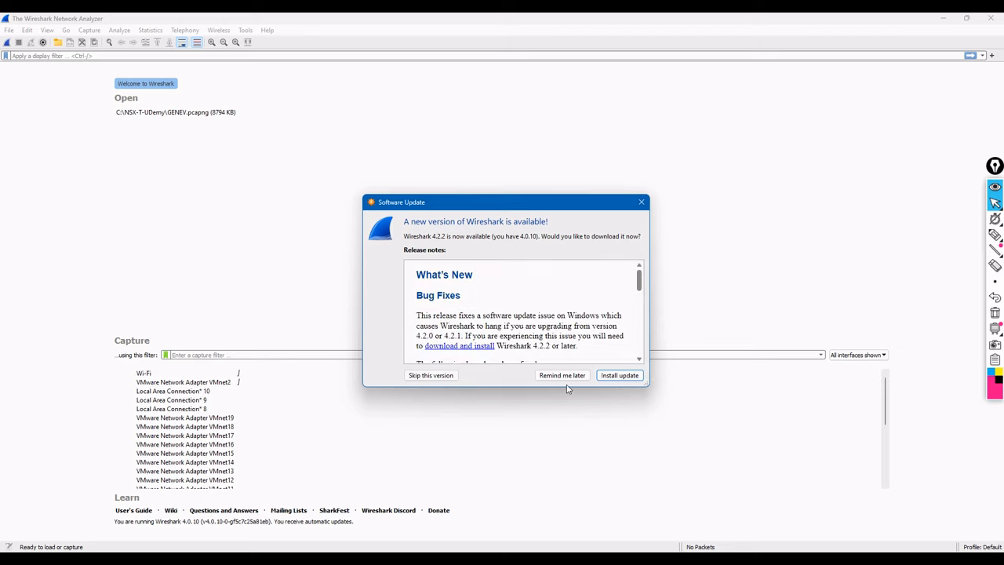
pyautogui.click(565, 375)
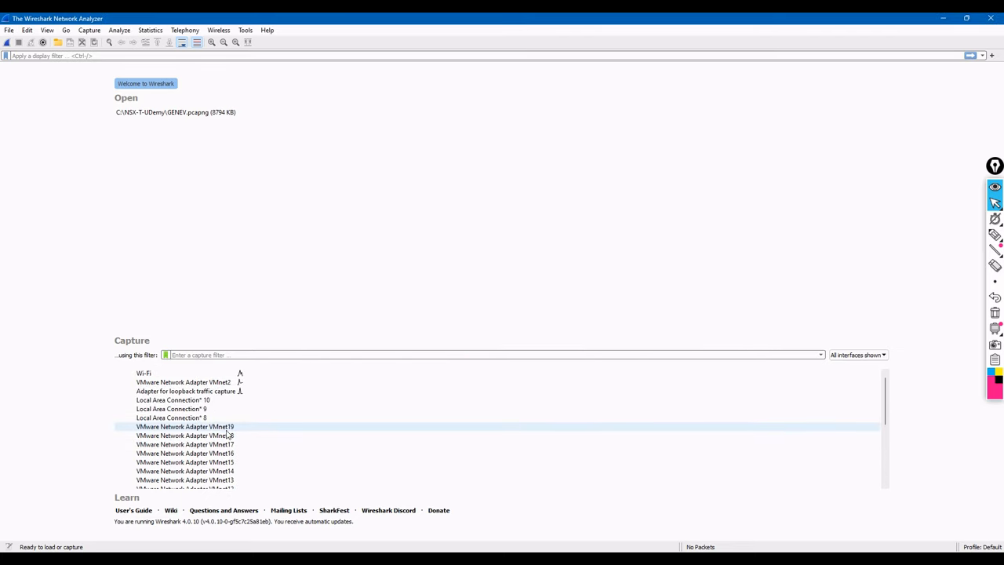
pyautogui.scroll(-3, 225, 433)
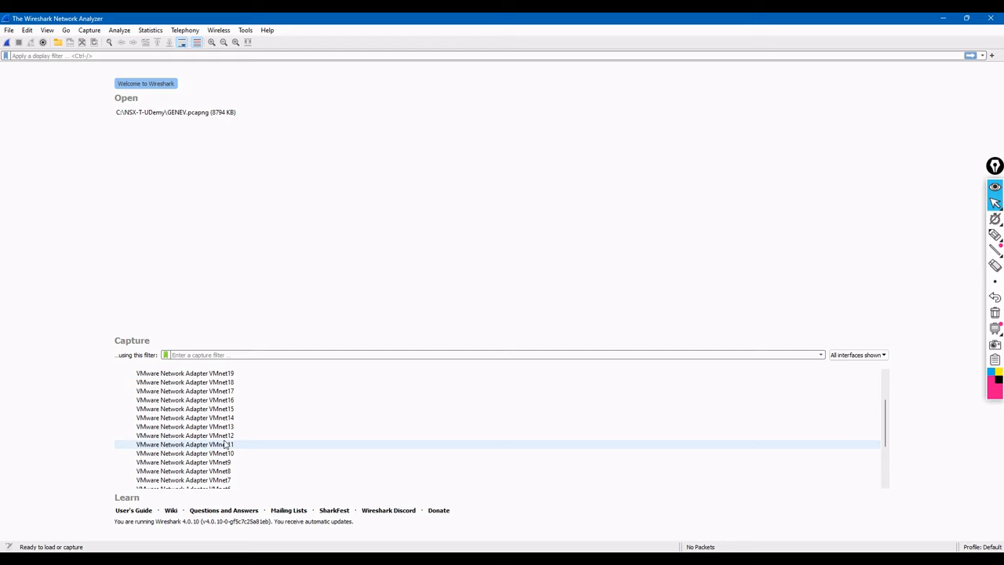
pyautogui.scroll(-1, 224, 471)
pyautogui.doubleClick(225, 463)
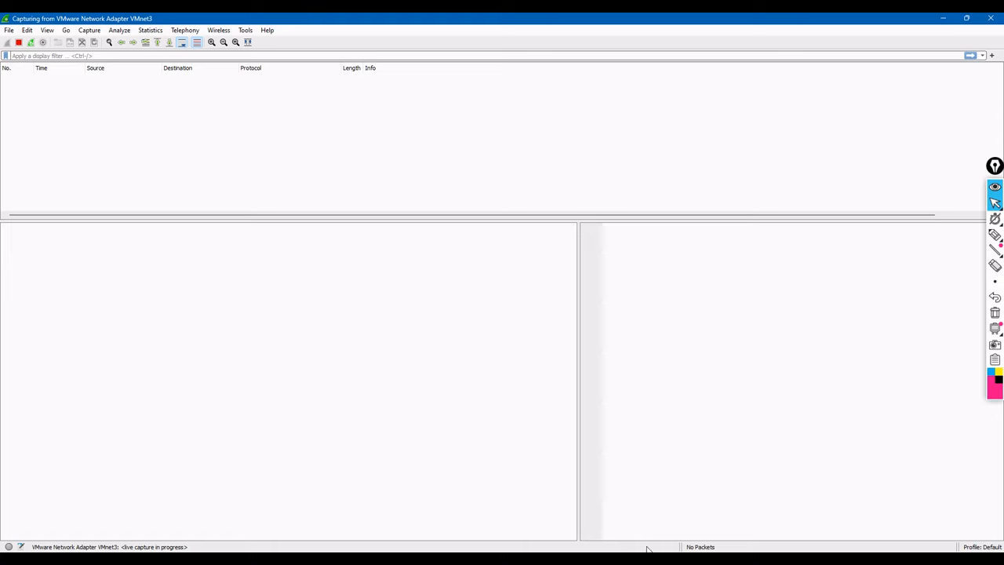
# Step: Return to the EXT-Router terminal, rerun the ping to 192.168.20.210 and minimise the terminal window
pyautogui.moveTo(584, 558)
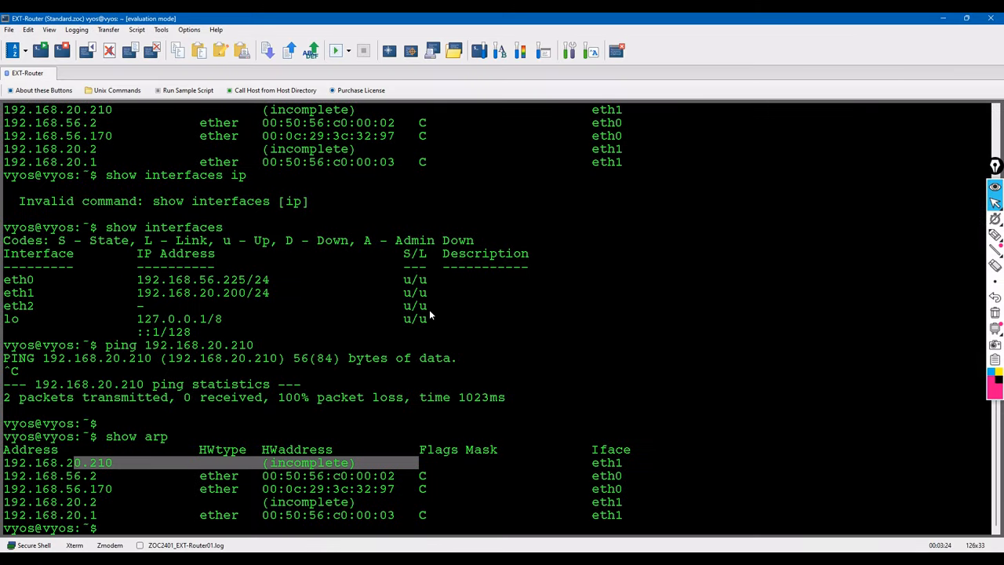
pyautogui.press('Up')
pyautogui.press('Up')
pyautogui.press('Return')
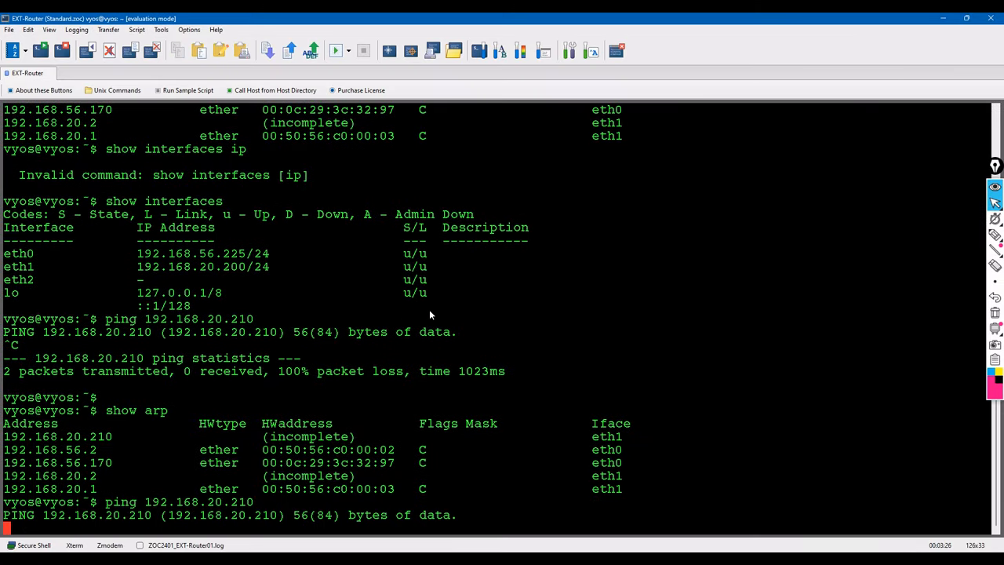
pyautogui.click(948, 20)
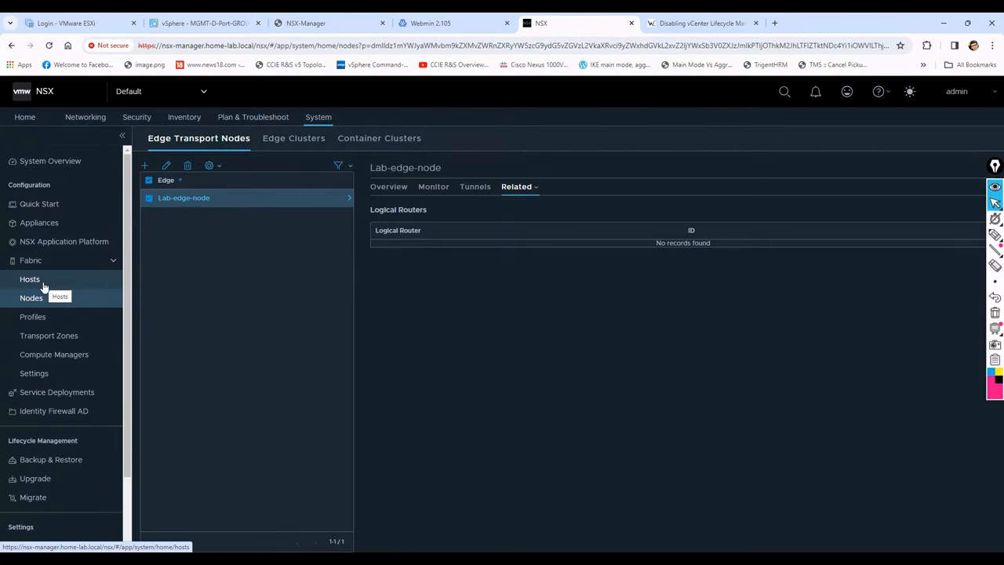
# Step: Switch to the vSphere Client, review the network adapter assignments in the Lab-edge-node VM settings and accept them without edits
pyautogui.click(165, 23)
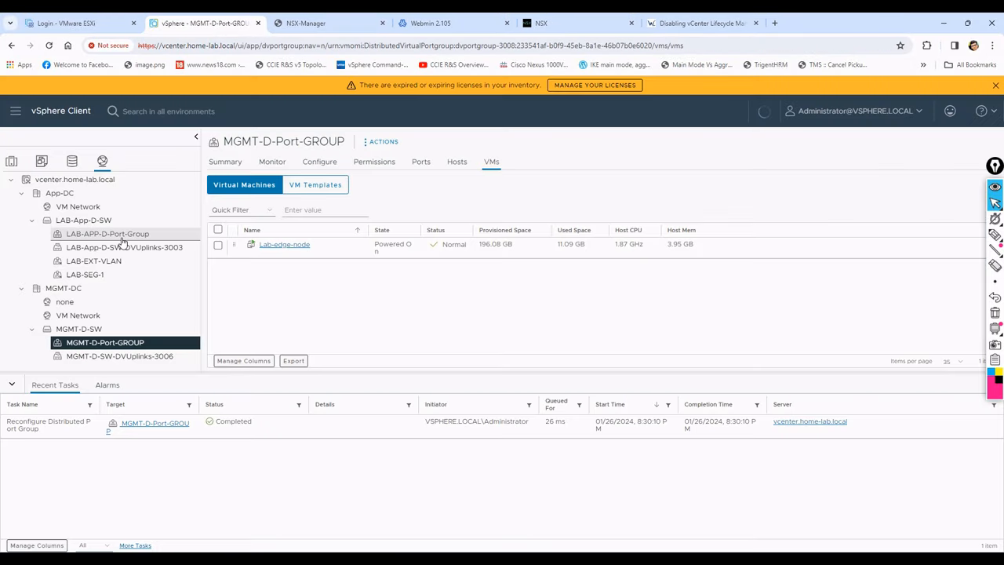
pyautogui.click(11, 161)
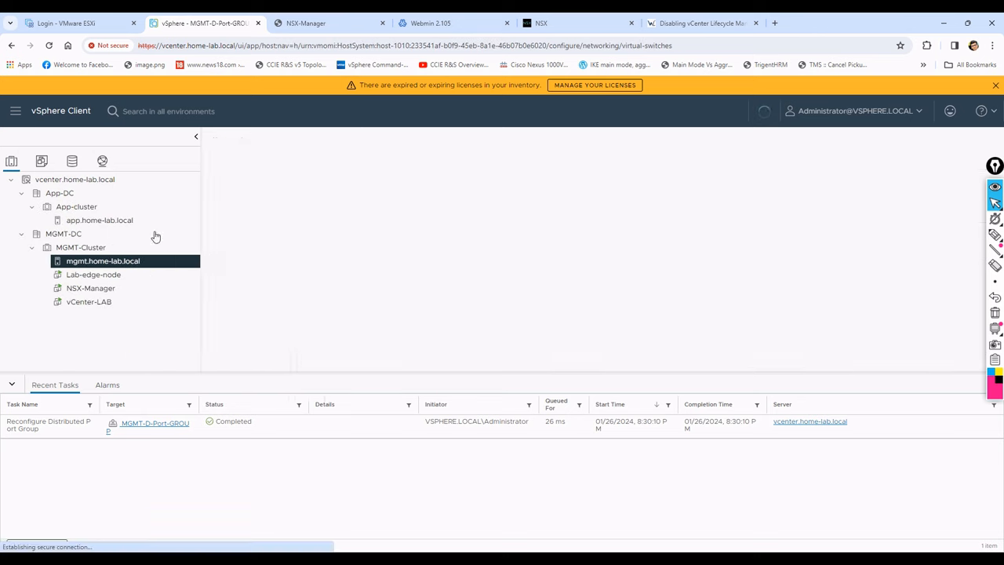
pyautogui.click(88, 276)
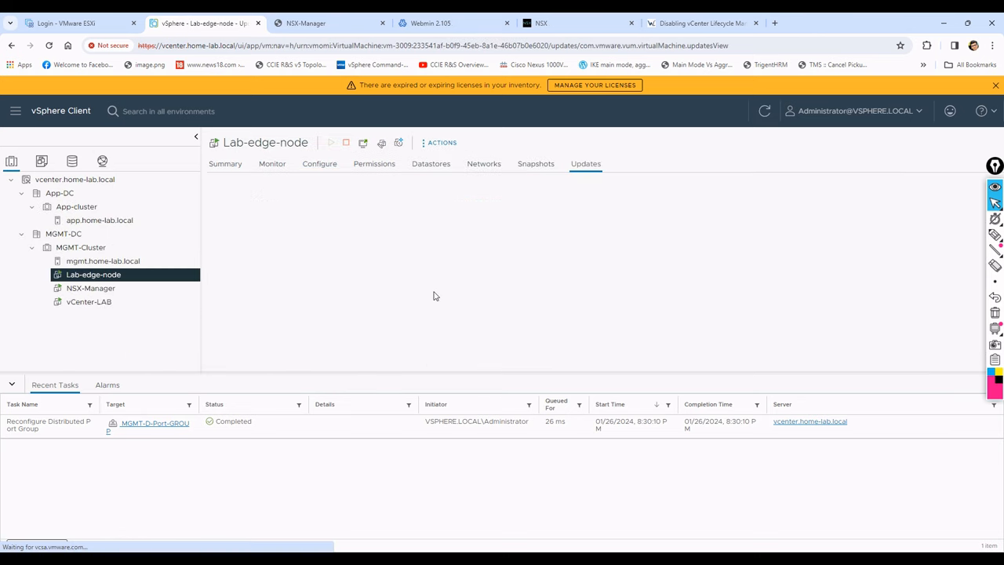
pyautogui.rightClick(103, 276)
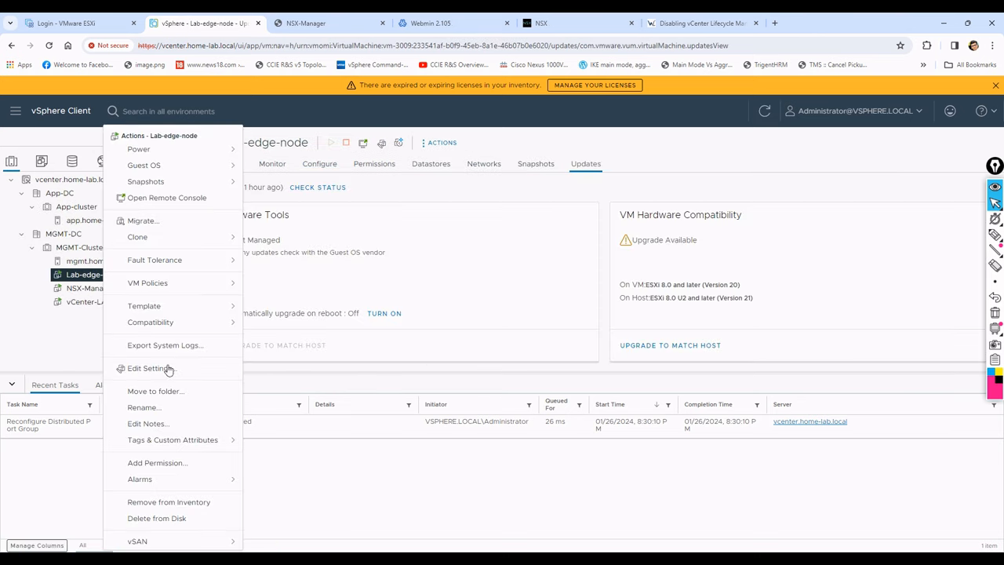
pyautogui.click(141, 367)
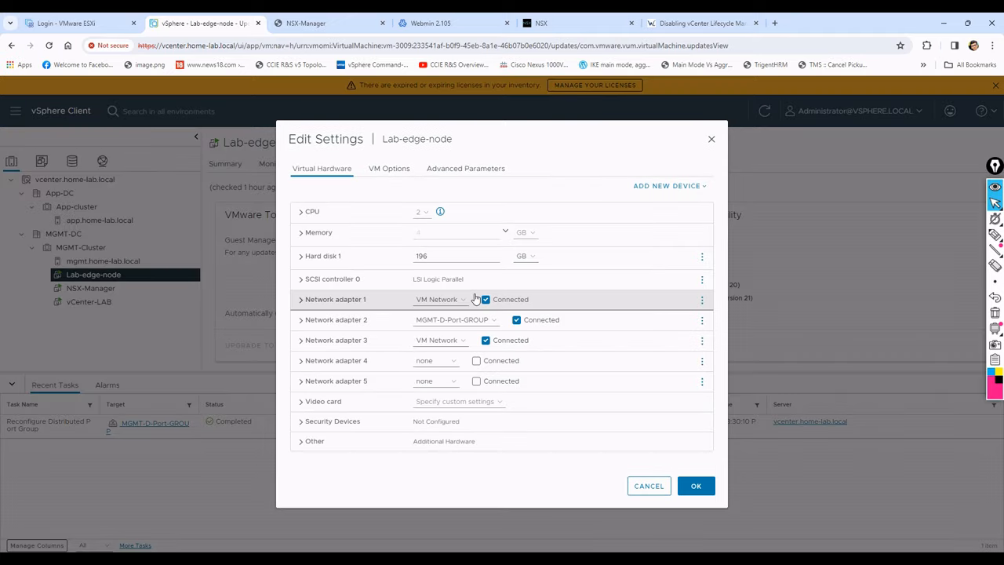
pyautogui.click(696, 485)
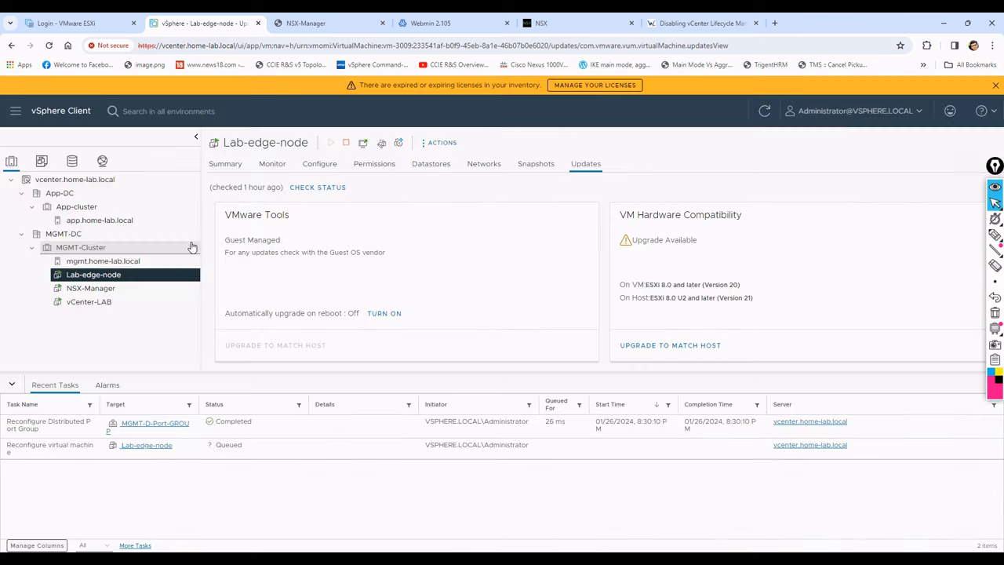
# Step: Inspect MGMT-D-SW on mgmt.home-lab.local, expanding its port group VMs and Uplink 1, and return to MGMT-D-Port-GROUP in the networking inventory
pyautogui.click(226, 166)
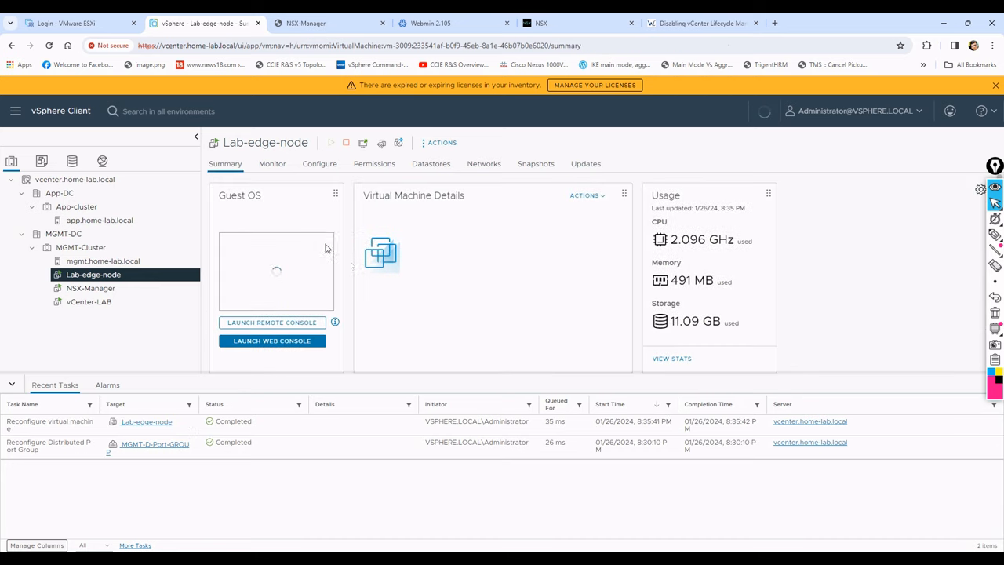
pyautogui.click(319, 164)
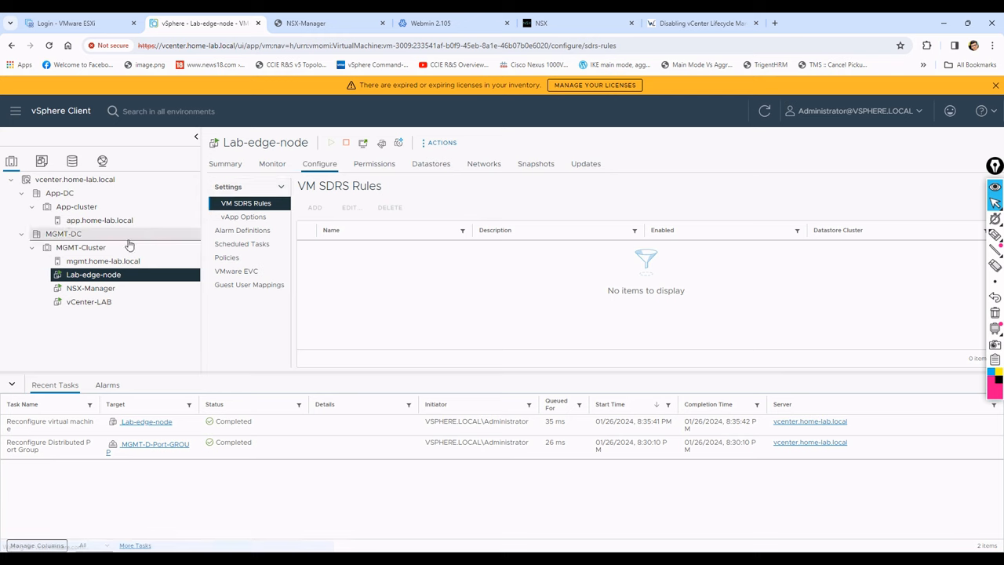
pyautogui.click(96, 262)
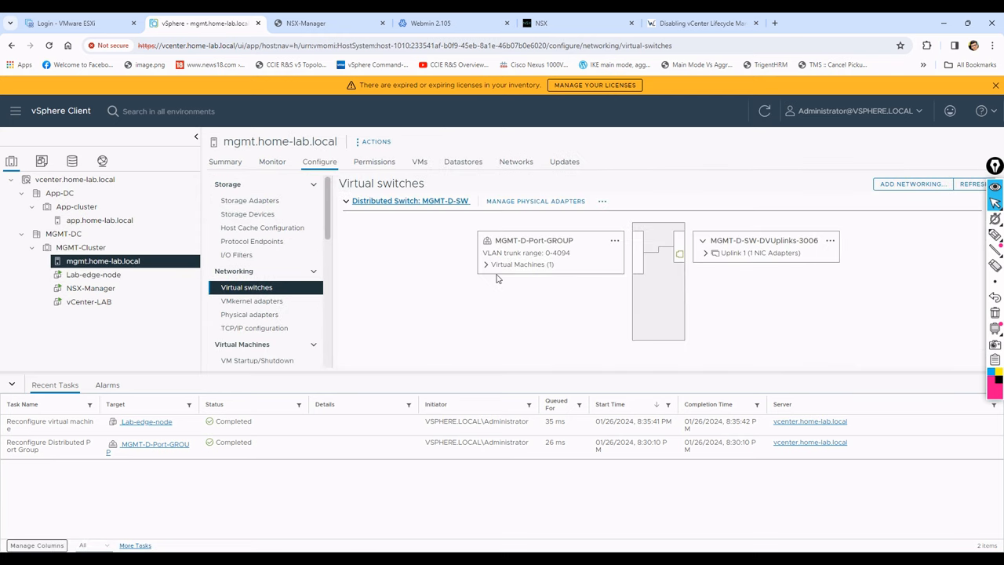
pyautogui.click(486, 265)
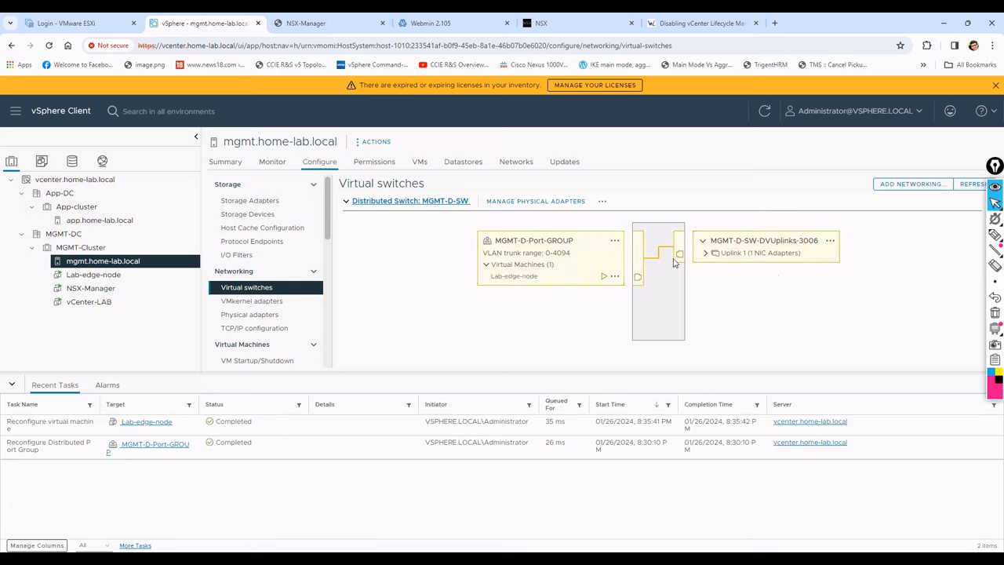
pyautogui.click(707, 253)
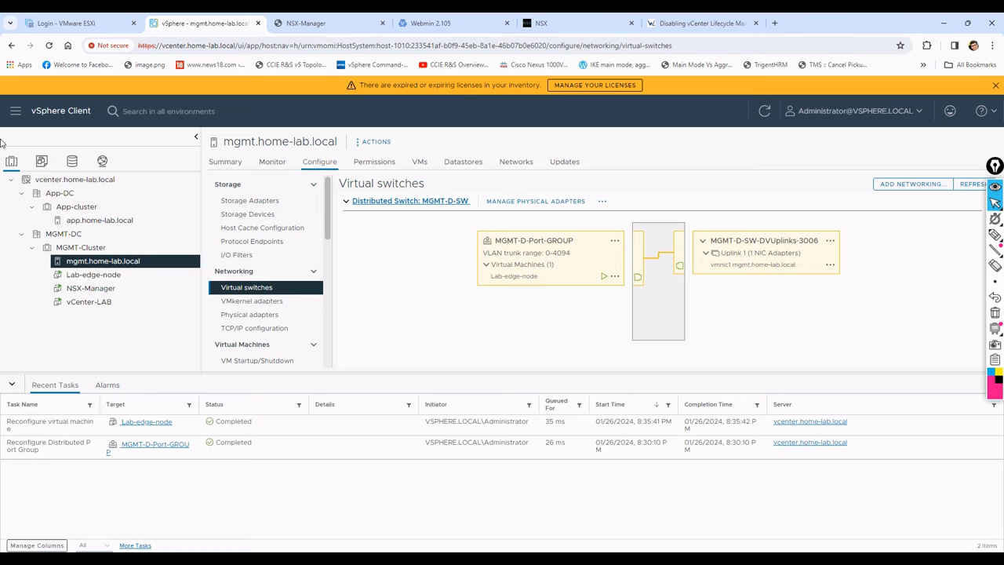
pyautogui.click(102, 162)
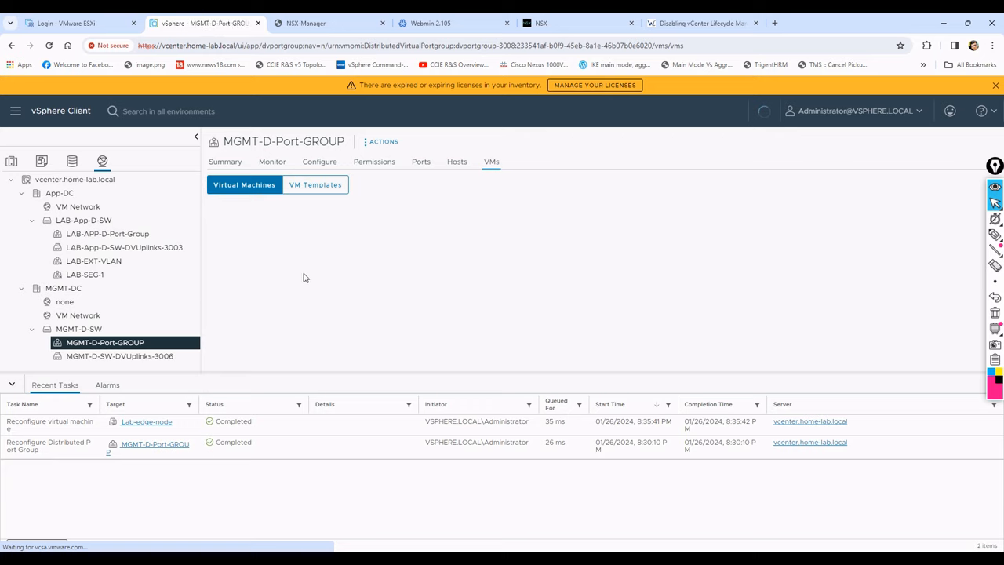
# Step: Open the LAB-EXT-VLAN port group summary and handwrite an underlined "NSX" note over its details
pyautogui.click(113, 262)
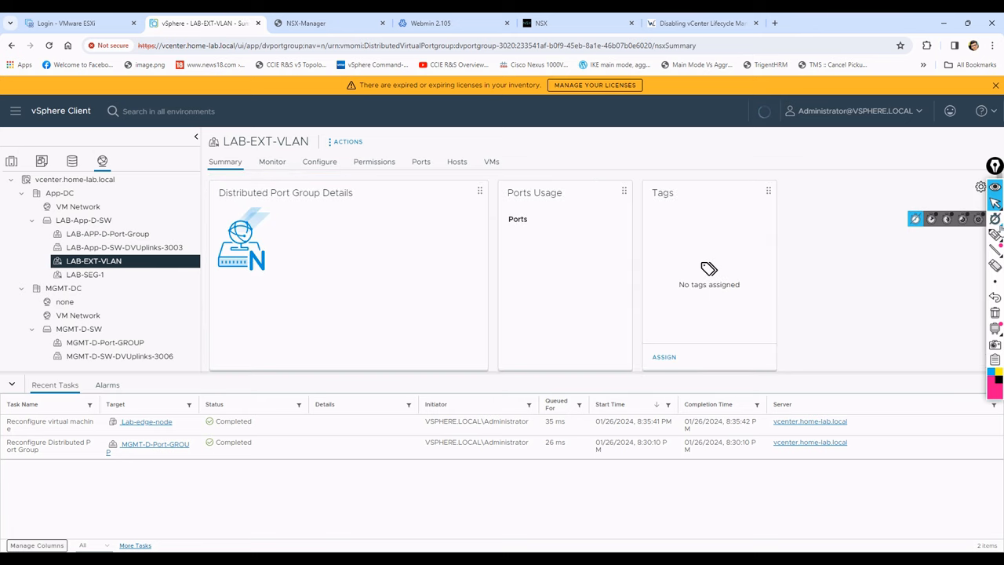
pyautogui.click(947, 235)
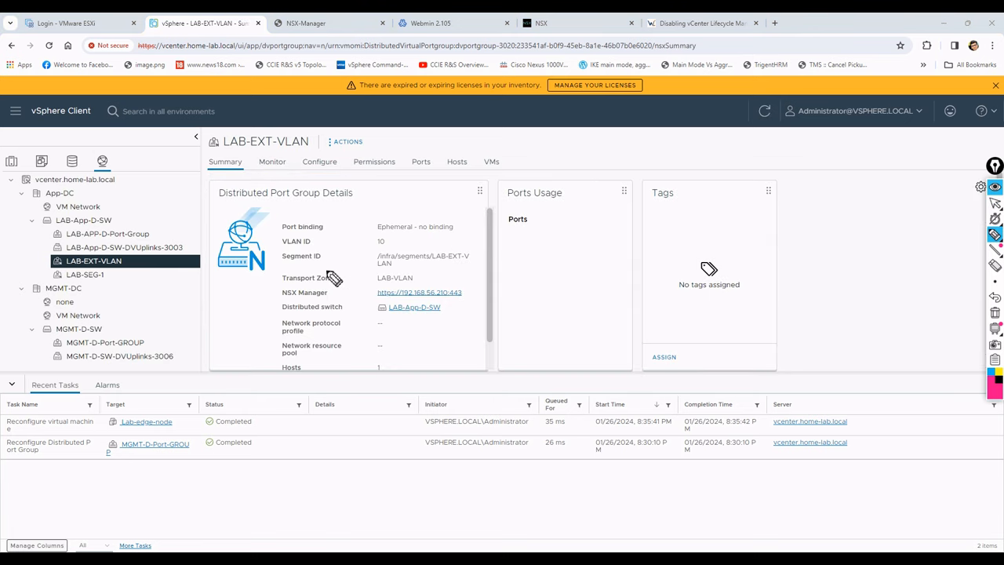
pyautogui.moveTo(251, 284); pyautogui.dragTo(284, 273)
pyautogui.moveTo(395, 217)
pyautogui.mouseDown()
pyautogui.moveTo(402, 188)
pyautogui.moveTo(415, 182)
pyautogui.moveTo(425, 207)
pyautogui.moveTo(450, 196)
pyautogui.mouseUp()
pyautogui.moveTo(451, 177); pyautogui.dragTo(442, 198)
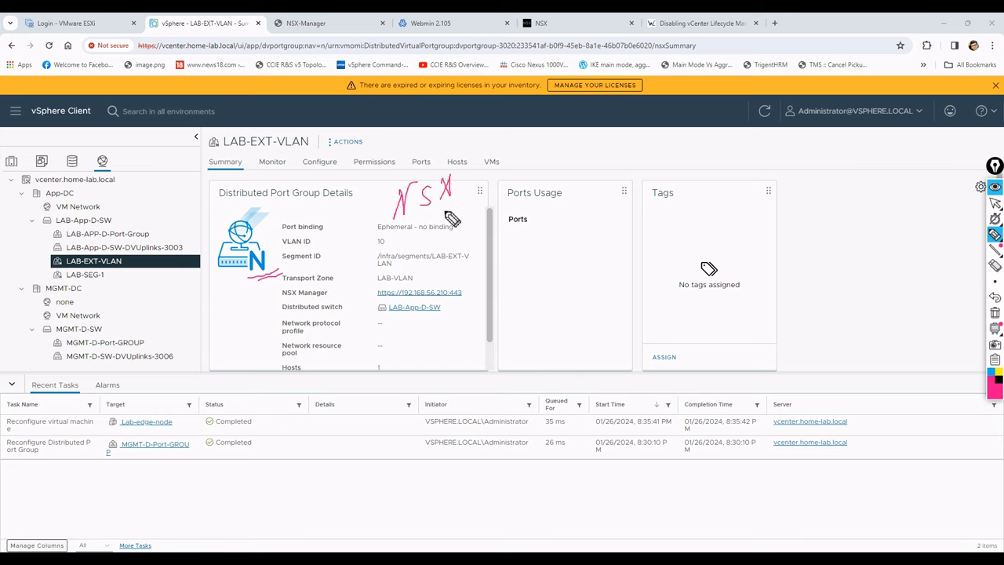
pyautogui.moveTo(400, 233); pyautogui.dragTo(456, 210)
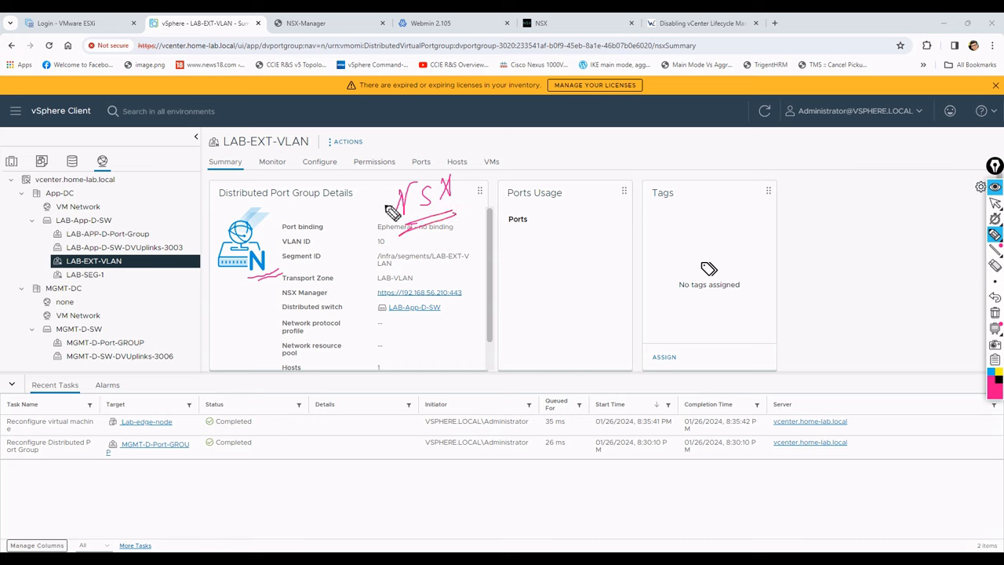
# Step: Draw an arrow from the NSX note to LAB-App-D-SW, mark LAB-SEG-1 and the NSX Manager address, and clear all annotations
pyautogui.moveTo(391, 208)
pyautogui.mouseDown()
pyautogui.moveTo(161, 233)
pyautogui.moveTo(122, 226)
pyautogui.moveTo(138, 237)
pyautogui.mouseUp()
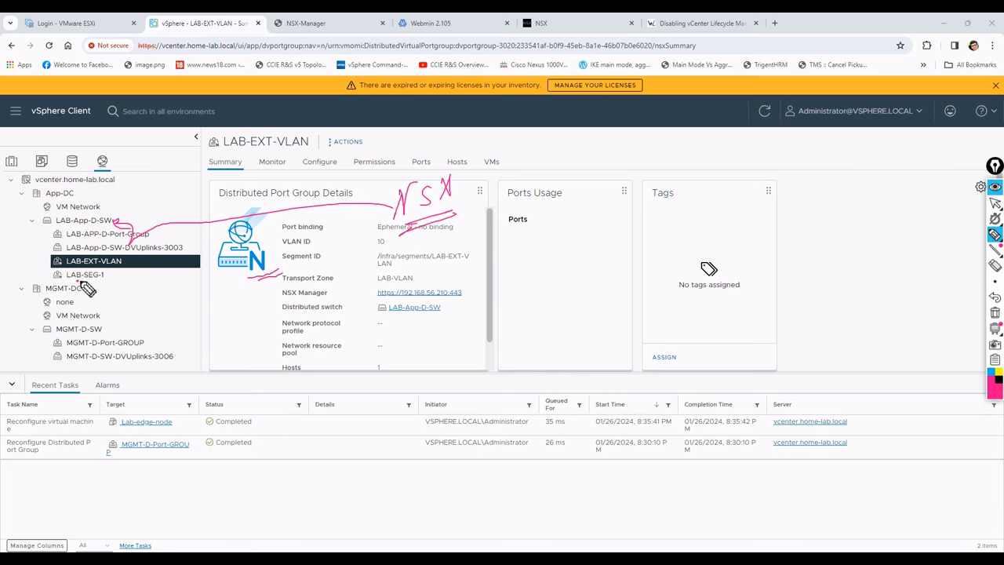
pyautogui.moveTo(93, 282)
pyautogui.mouseDown()
pyautogui.moveTo(60, 284)
pyautogui.moveTo(56, 272)
pyautogui.moveTo(72, 284)
pyautogui.mouseUp()
pyautogui.moveTo(271, 262)
pyautogui.mouseDown()
pyautogui.moveTo(259, 251)
pyautogui.moveTo(222, 271)
pyautogui.mouseUp()
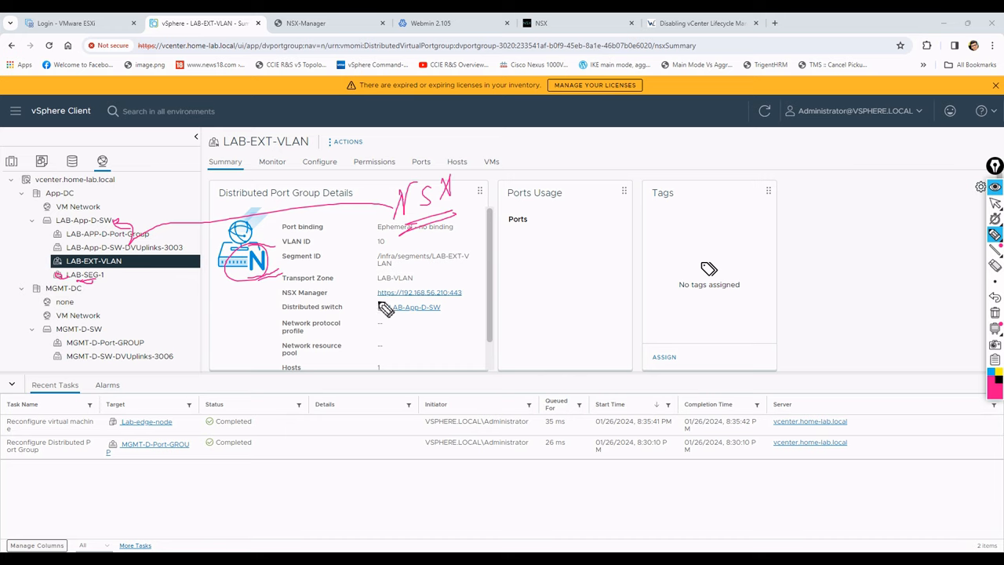
pyautogui.moveTo(384, 307)
pyautogui.mouseDown()
pyautogui.moveTo(471, 297)
pyautogui.moveTo(396, 284)
pyautogui.moveTo(368, 298)
pyautogui.mouseUp()
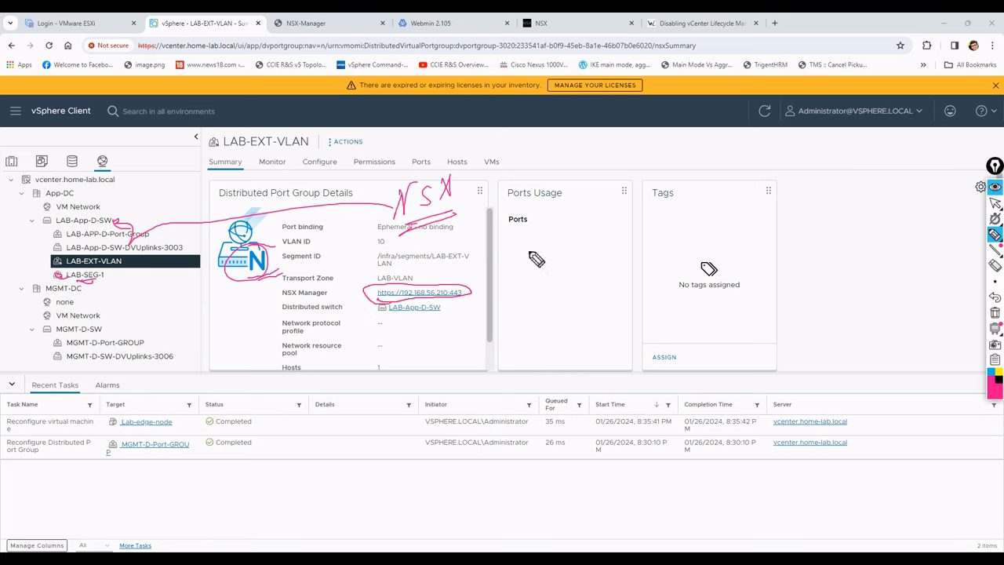
pyautogui.click(994, 312)
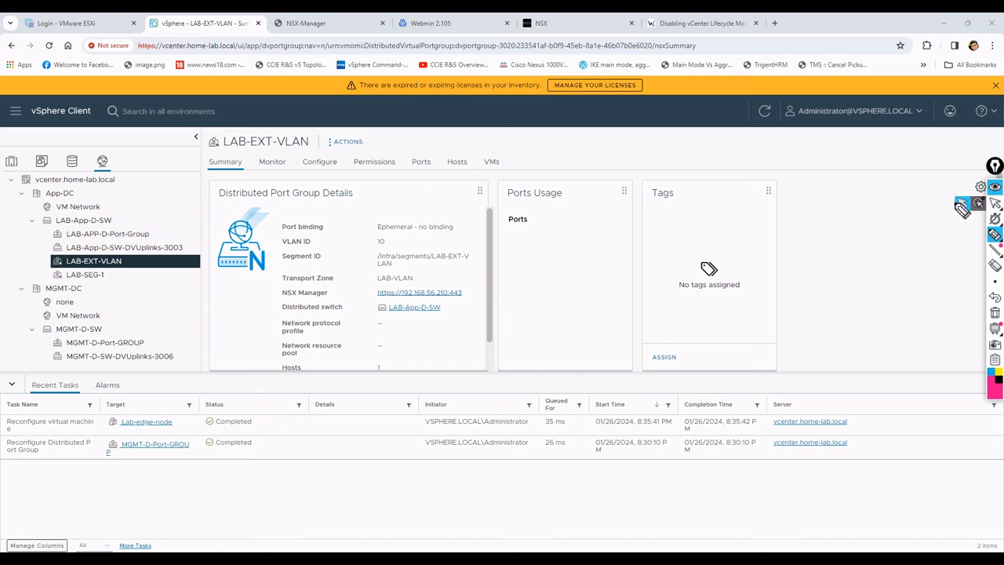
pyautogui.click(963, 205)
# Step: Switch to NSX Manager and view the network topology
pyautogui.click(562, 23)
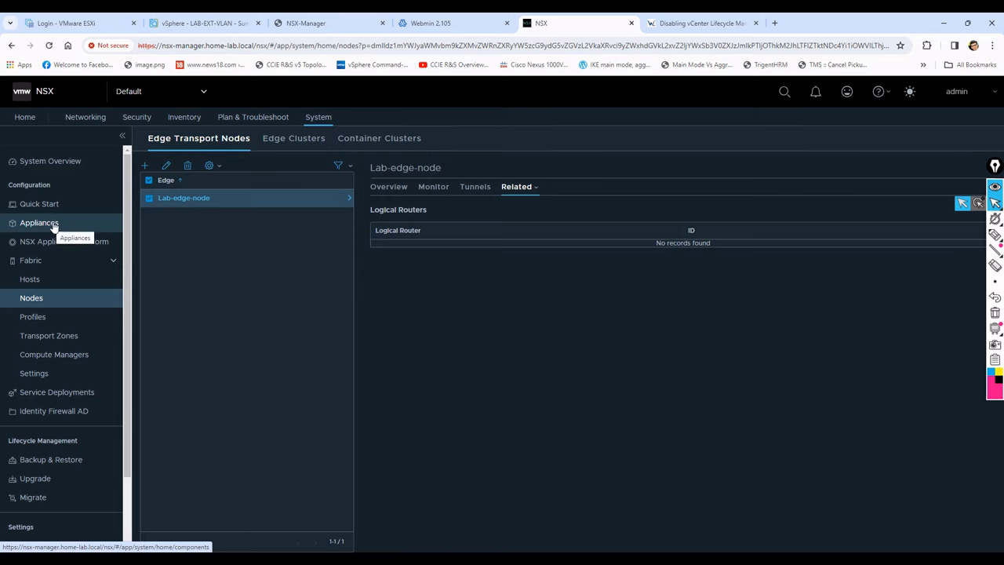
pyautogui.click(85, 117)
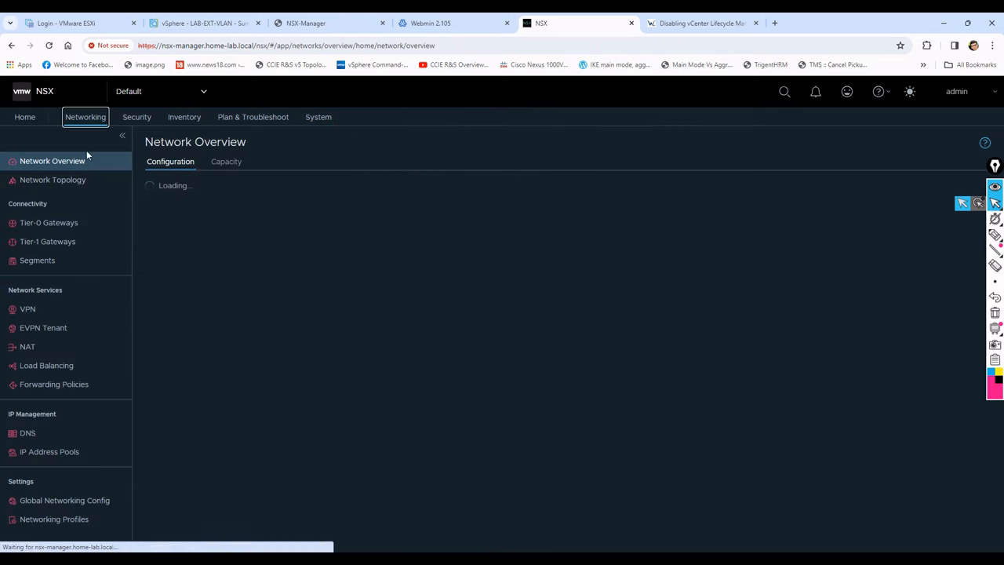
pyautogui.click(52, 181)
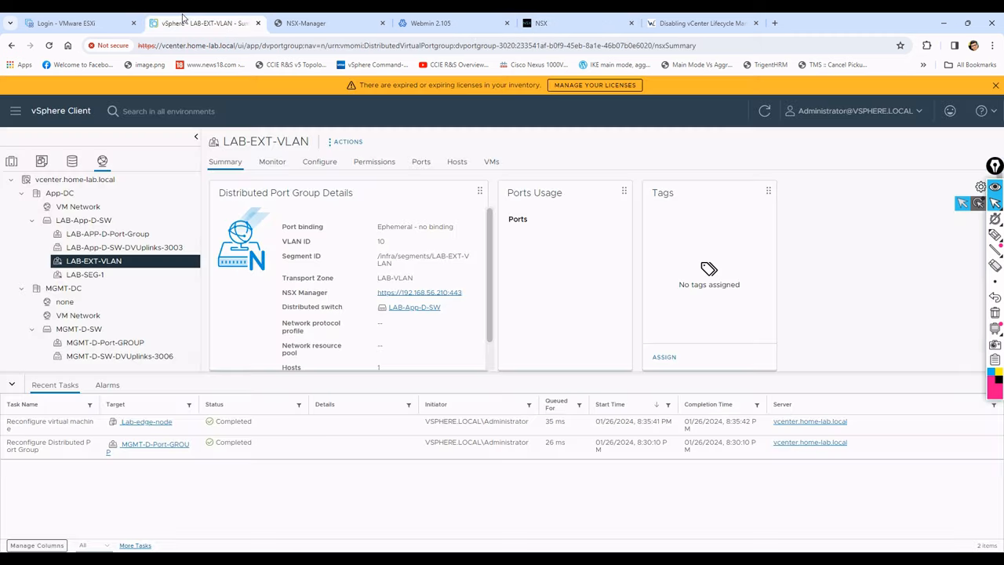
# Step: Return to the vSphere Client and start an OVF template deployment on App-cluster using a local file as the source
pyautogui.click(203, 23)
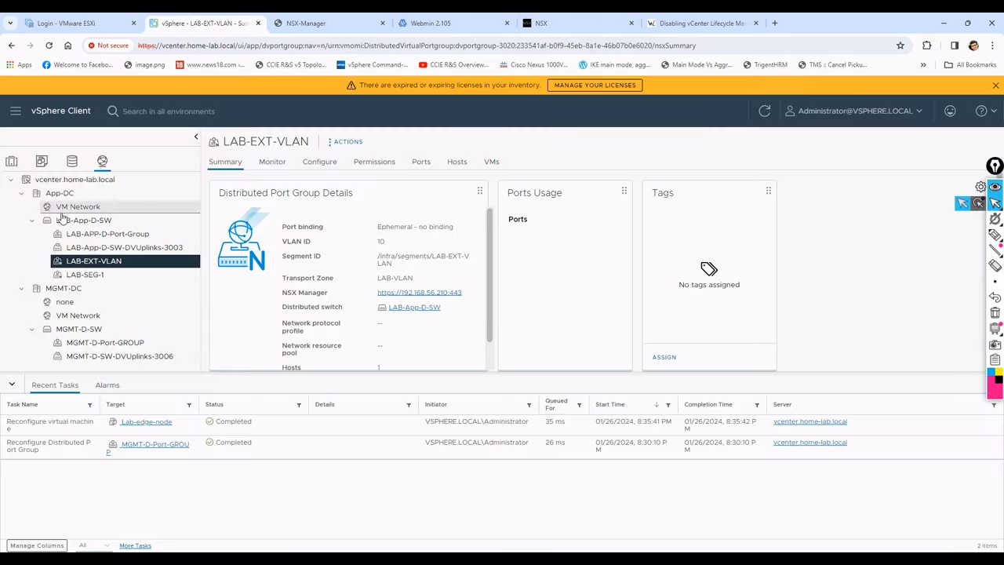
pyautogui.click(11, 162)
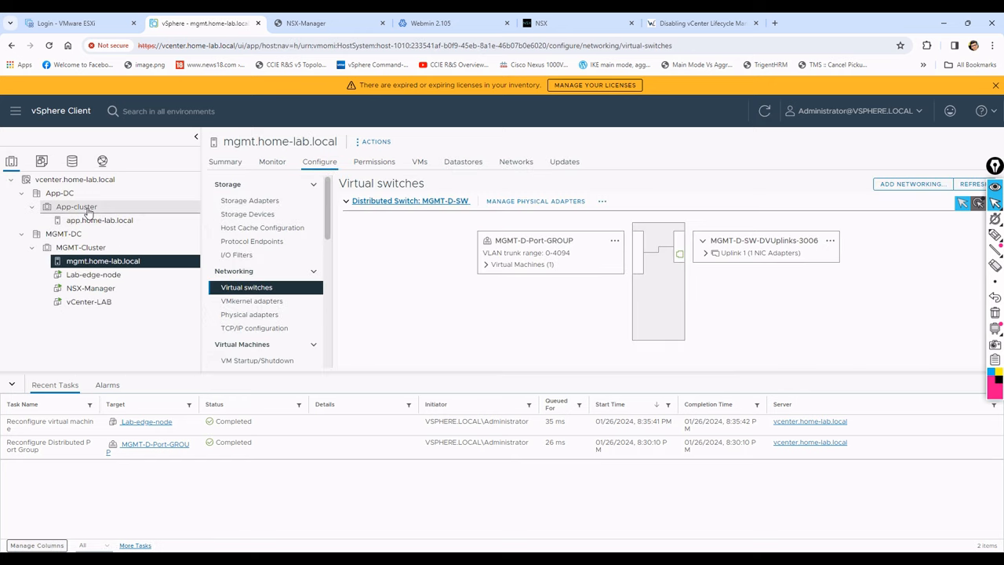
pyautogui.rightClick(86, 208)
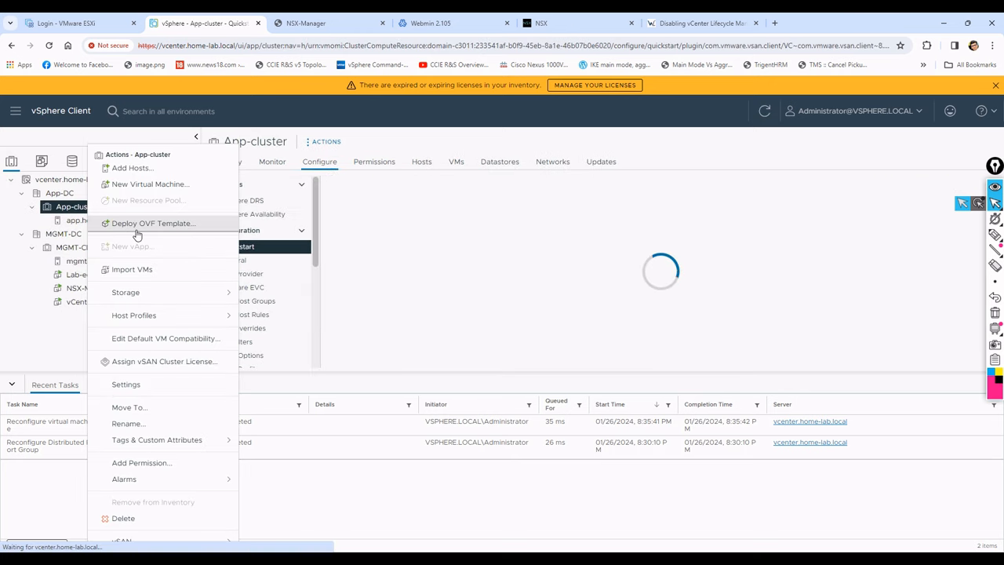
pyautogui.click(135, 229)
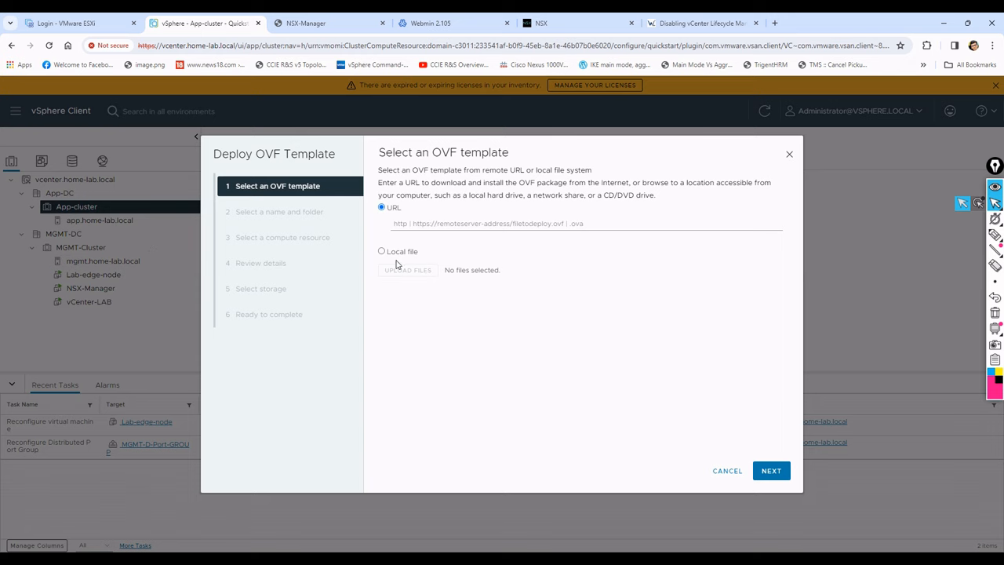
pyautogui.click(380, 251)
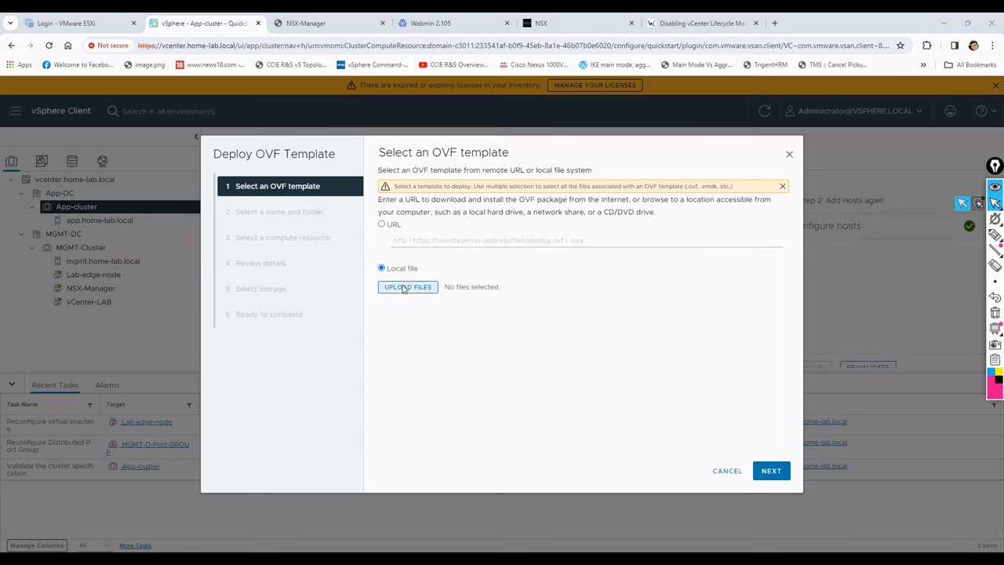
pyautogui.click(404, 287)
# Step: Choose SlaxVM from the ESXi folder on drive D as the OVF template and continue
pyautogui.scroll(-1, 70, 266)
pyautogui.click(68, 283)
pyautogui.doubleClick(247, 102)
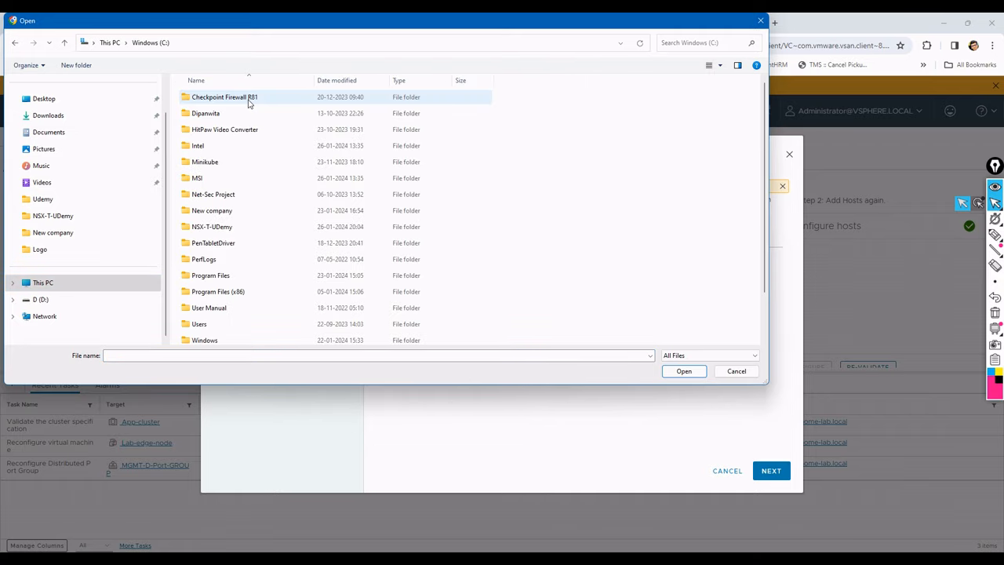
pyautogui.click(55, 317)
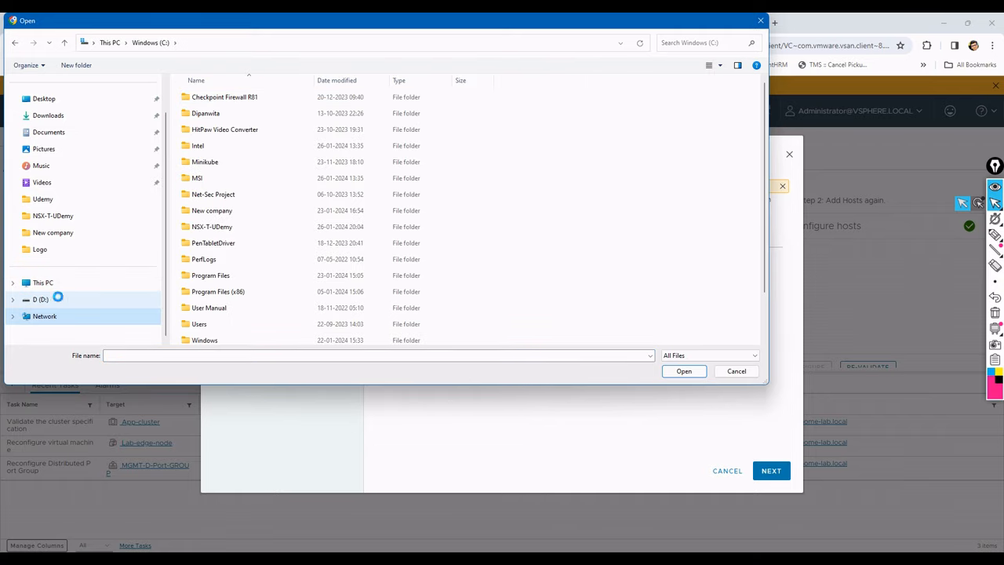
pyautogui.click(52, 300)
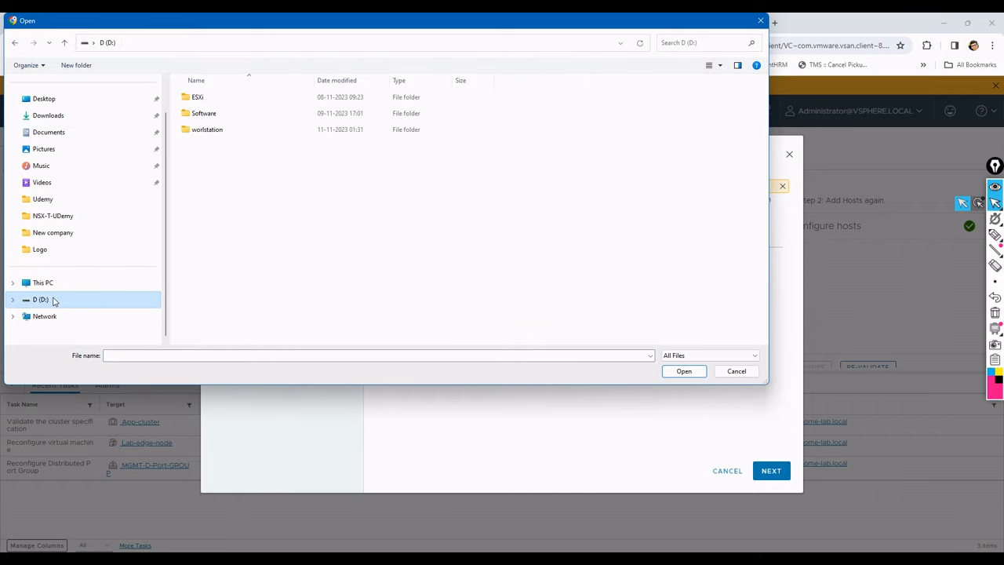
pyautogui.doubleClick(198, 98)
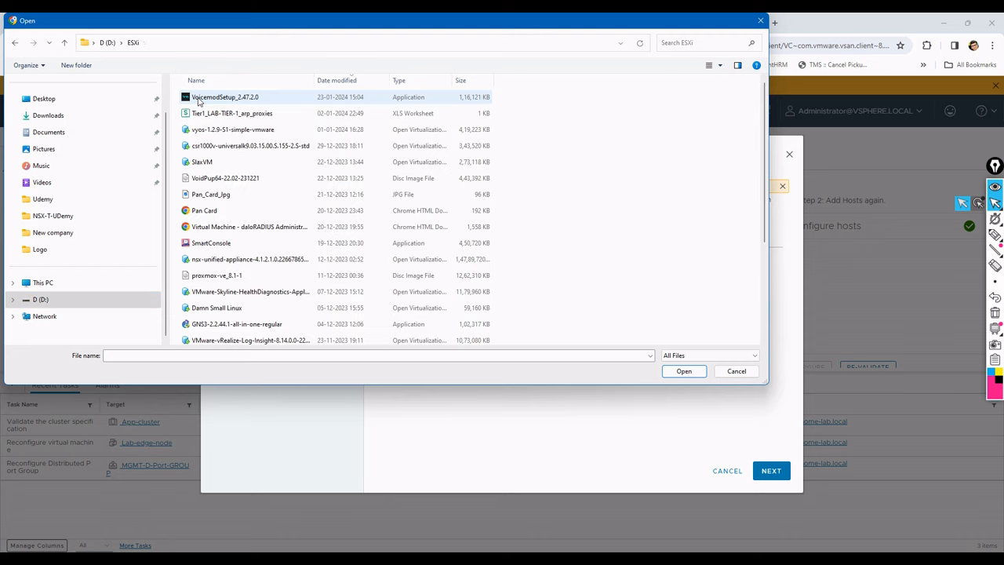
pyautogui.doubleClick(203, 161)
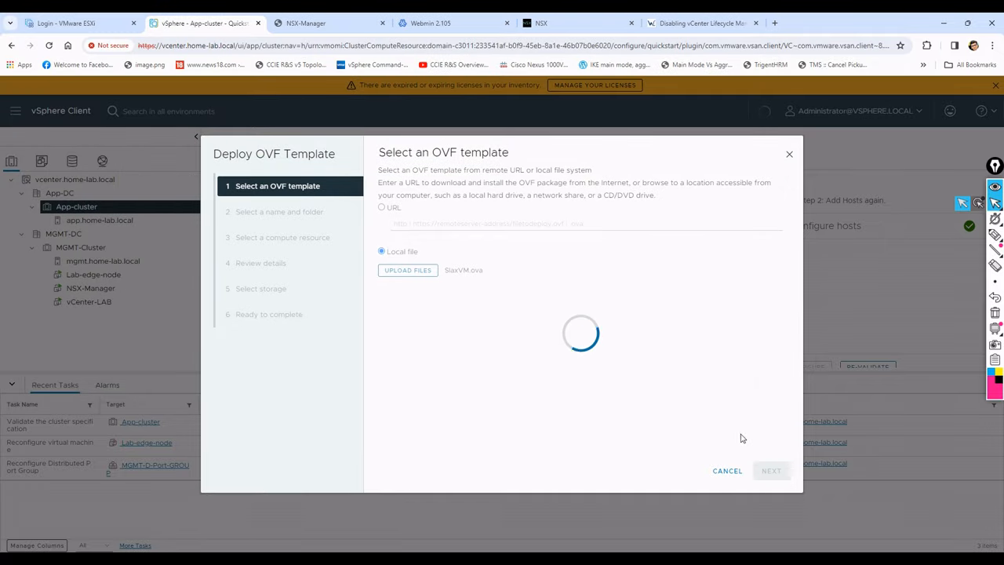
pyautogui.click(763, 476)
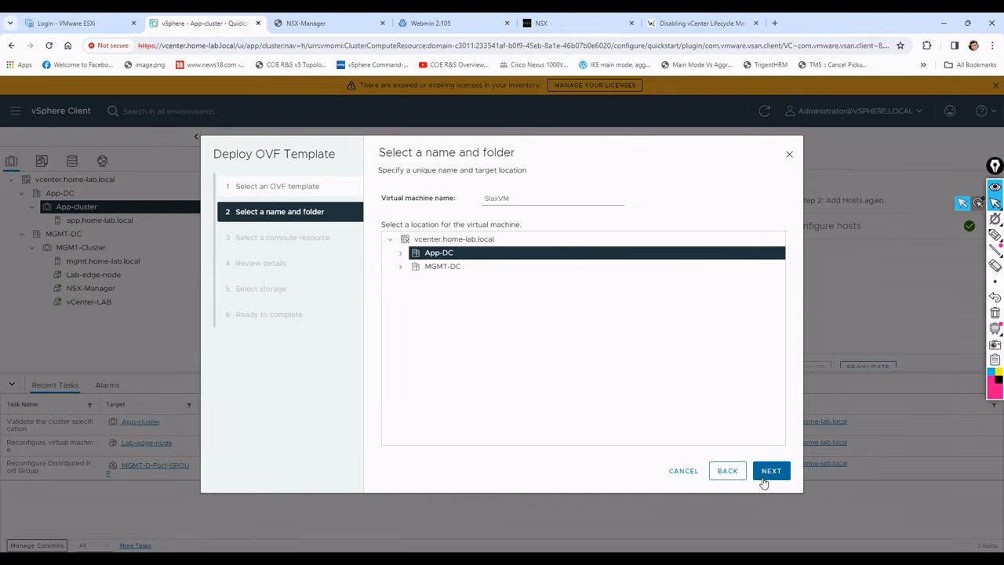
# Step: Accept the VM name SlaxVM in App-DC with the reviewed template details, and store it on datastore1
pyautogui.click(770, 471)
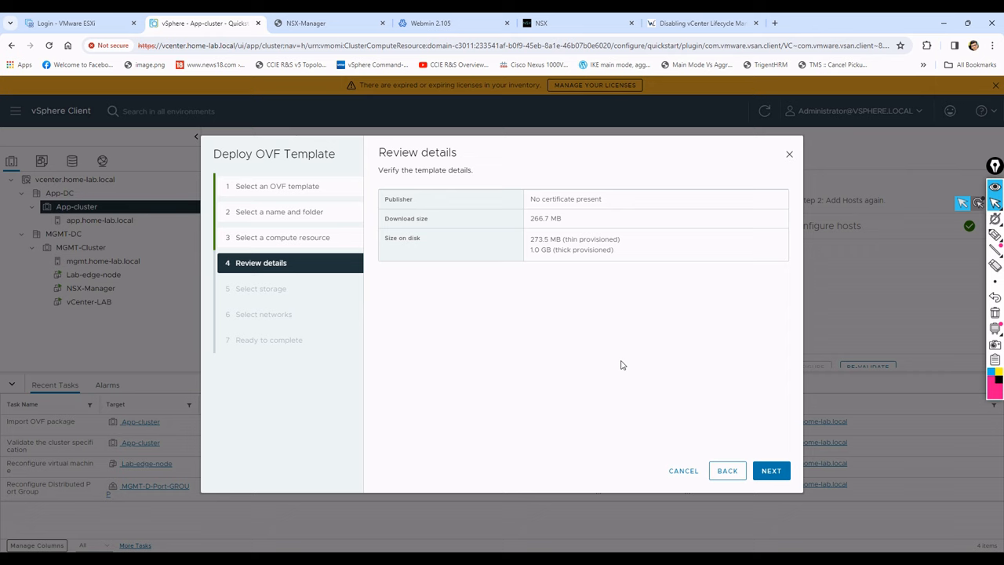
pyautogui.click(769, 470)
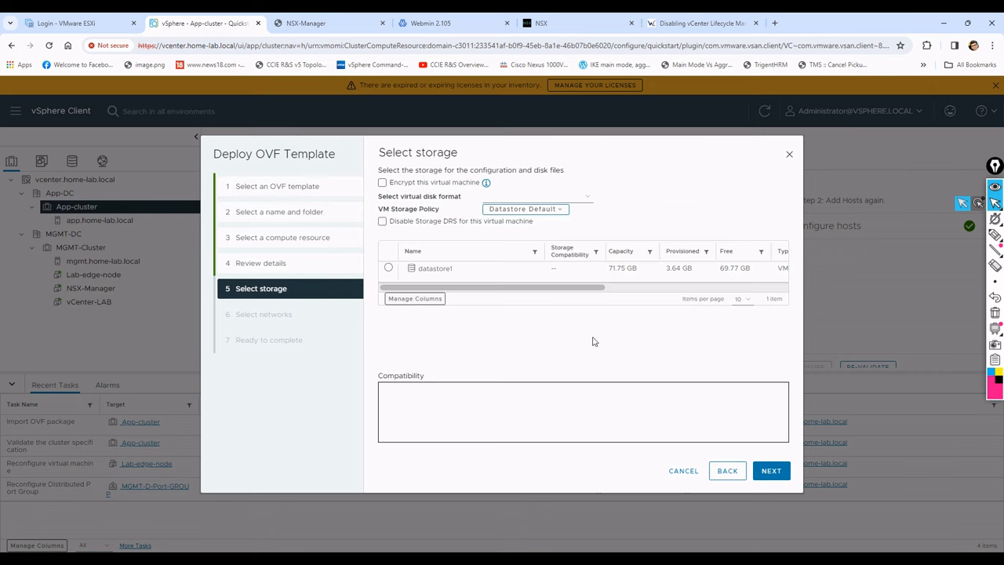
pyautogui.click(390, 269)
pyautogui.click(771, 470)
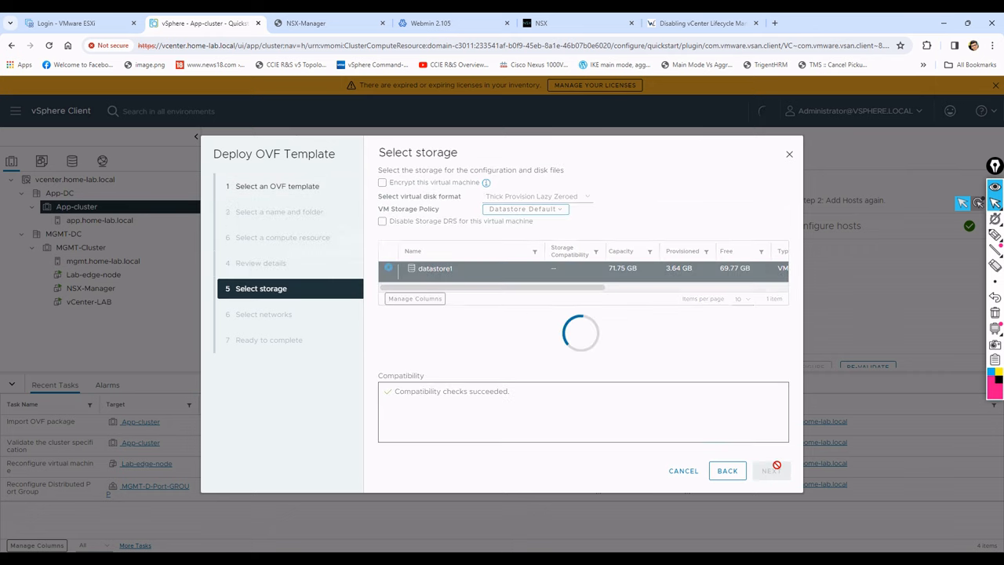
# Step: Map the Management 90 UD source network to LAB-SEG-1 and finish the SlaxVM deployment
pyautogui.click(651, 220)
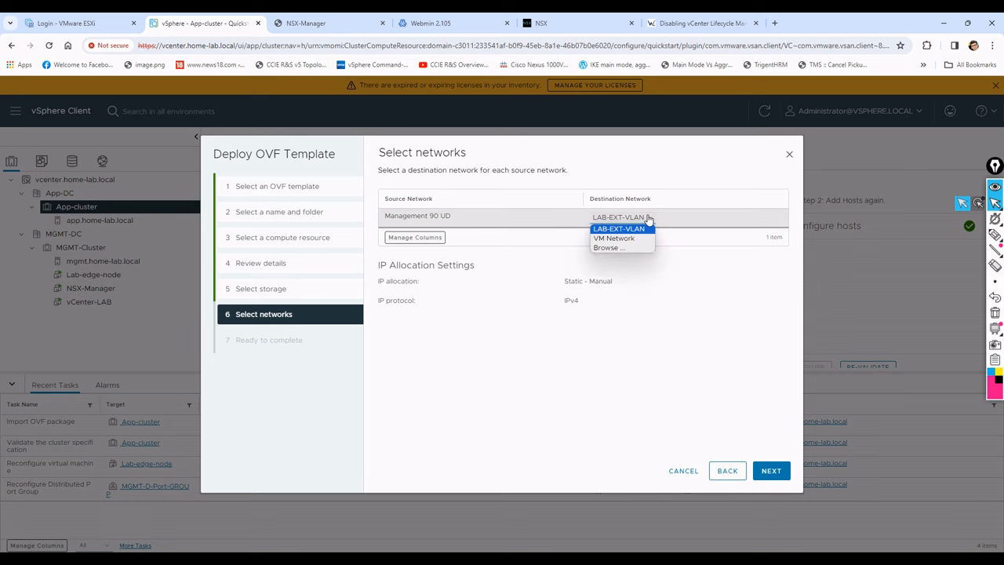
pyautogui.click(615, 247)
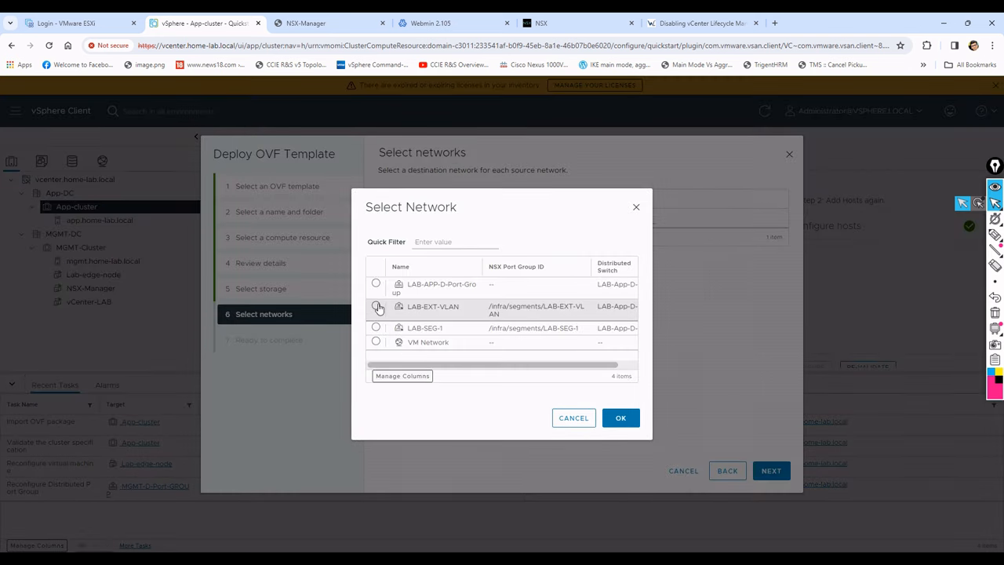
pyautogui.click(376, 328)
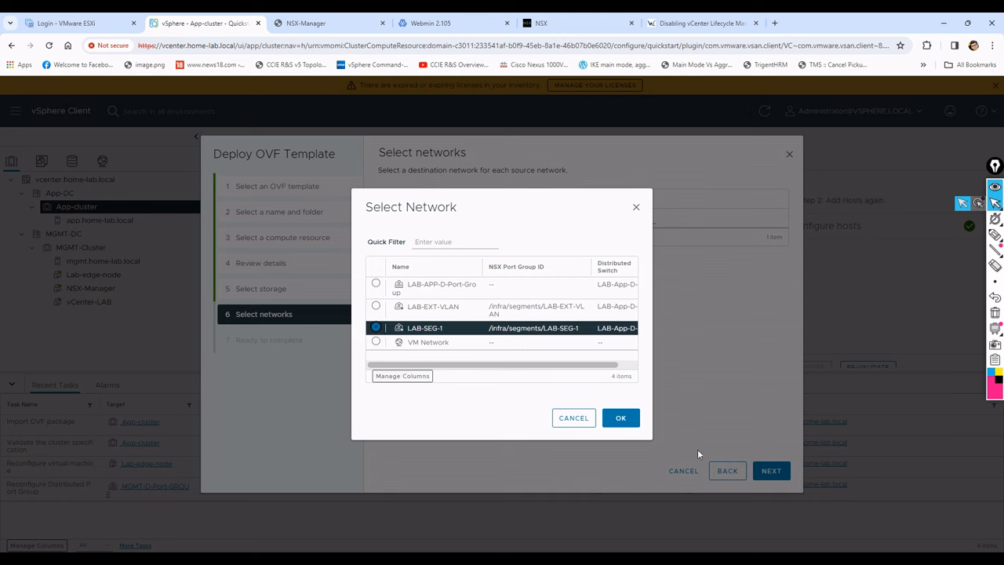
pyautogui.click(627, 417)
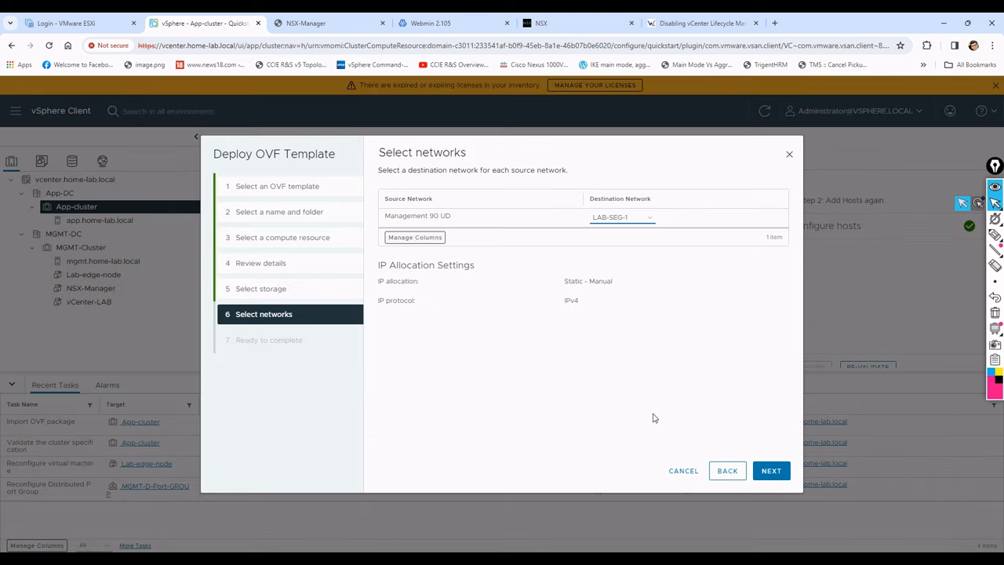
pyautogui.click(770, 471)
pyautogui.click(770, 472)
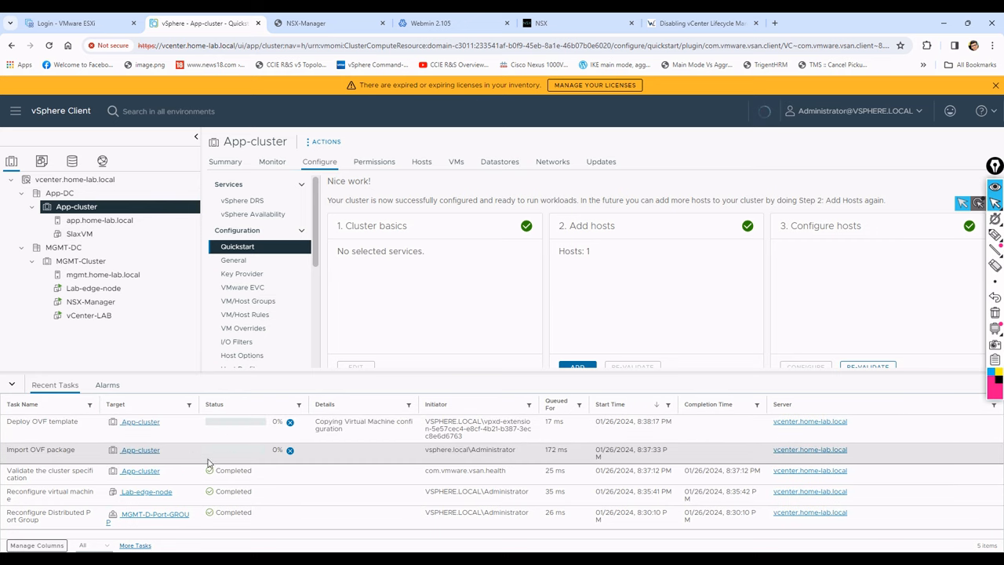
# Step: Open SlaxVM in the inventory, switch to NSX Manager and examine the segments list and the network topology around LAB-SEG-1
pyautogui.click(70, 238)
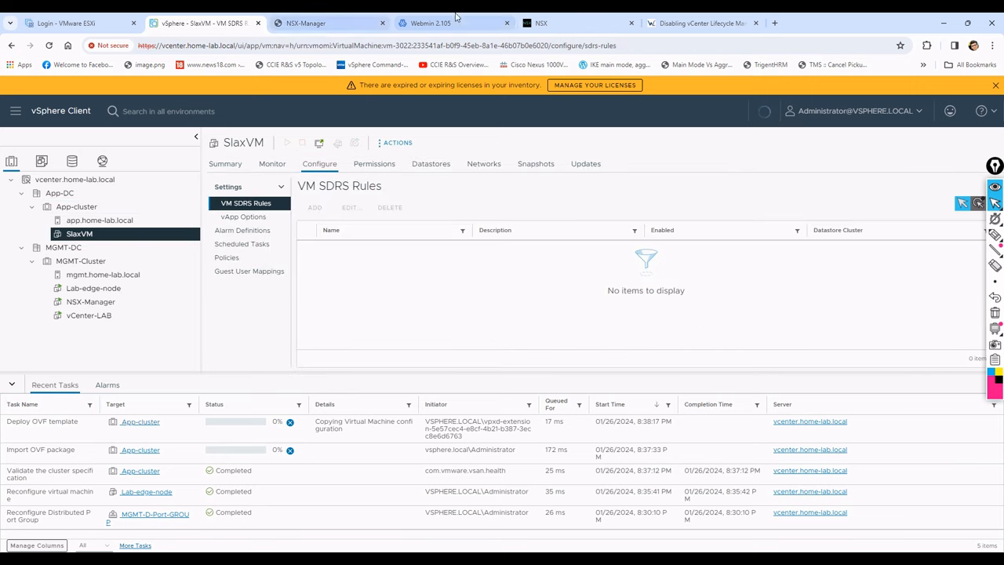
pyautogui.click(541, 24)
pyautogui.click(57, 272)
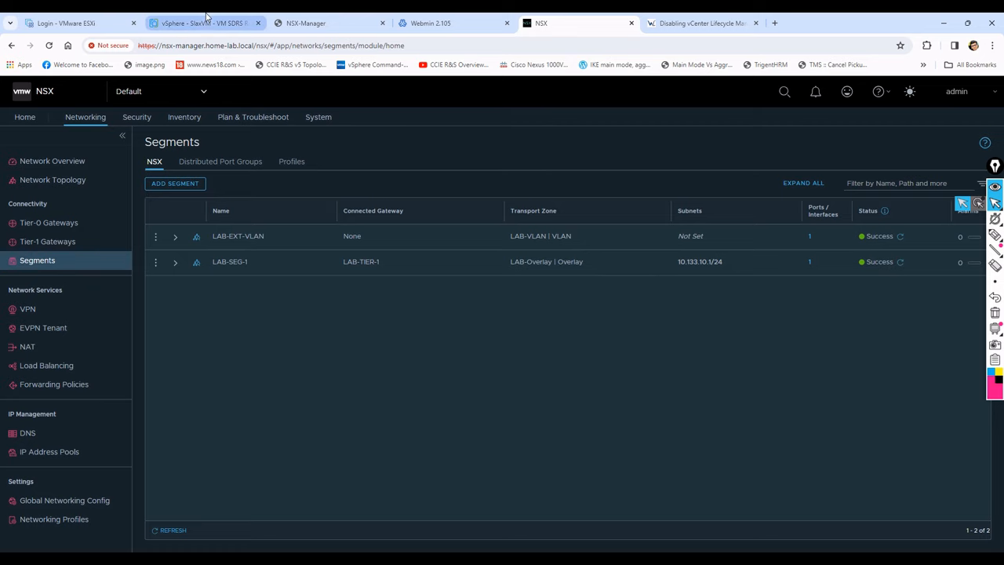
pyautogui.click(61, 181)
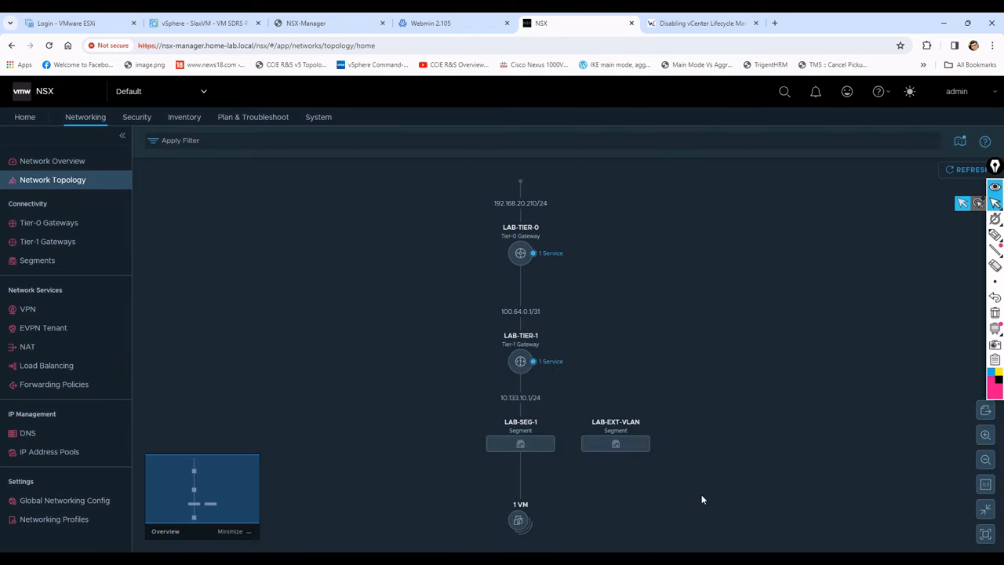
pyautogui.scroll(2, 571, 510)
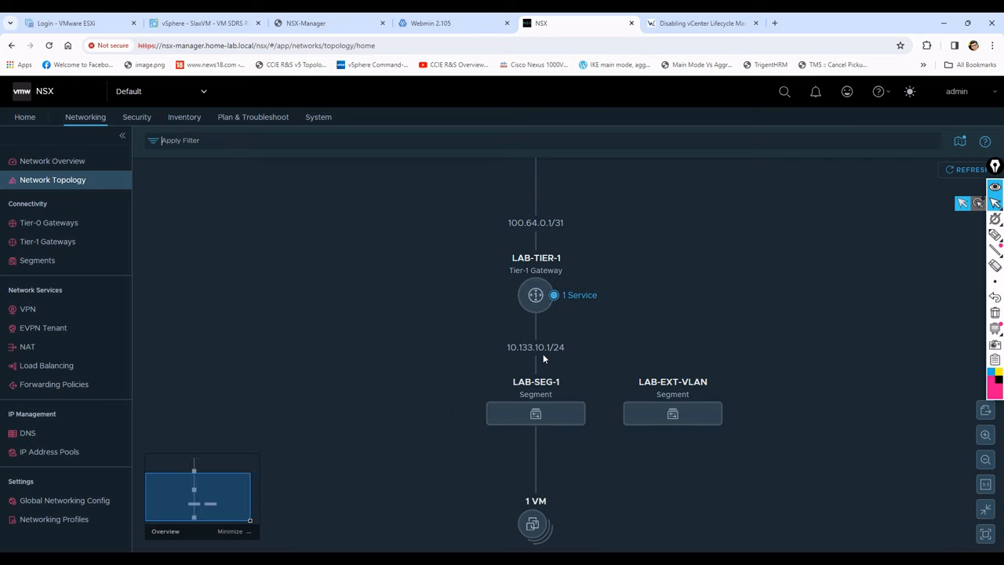
pyautogui.scroll(-2, 672, 351)
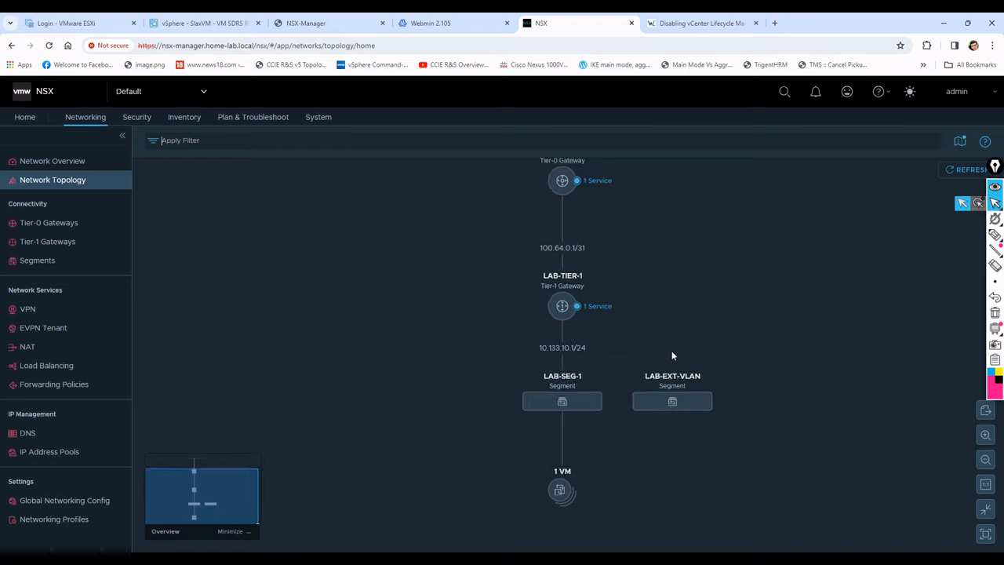
# Step: Annotate the topology with traffic arrows between the VM, LAB-TIER-1 and LAB-TIER-0, and from LAB-EXT-VLAN to the 192.168.20.210/24 uplink
pyautogui.scroll(-2, 635, 290)
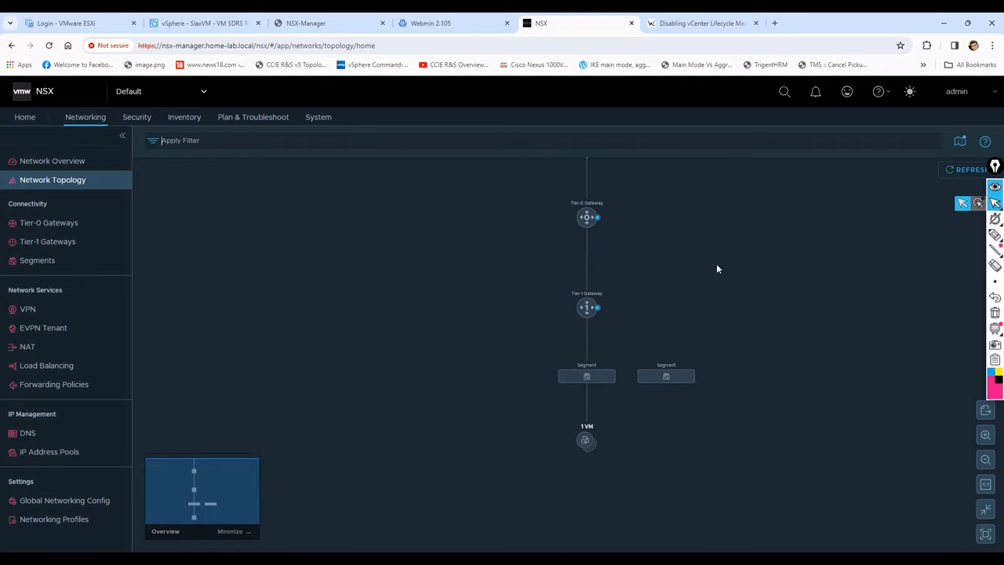
pyautogui.moveTo(716, 269); pyautogui.dragTo(688, 342)
pyautogui.scroll(3, 671, 325)
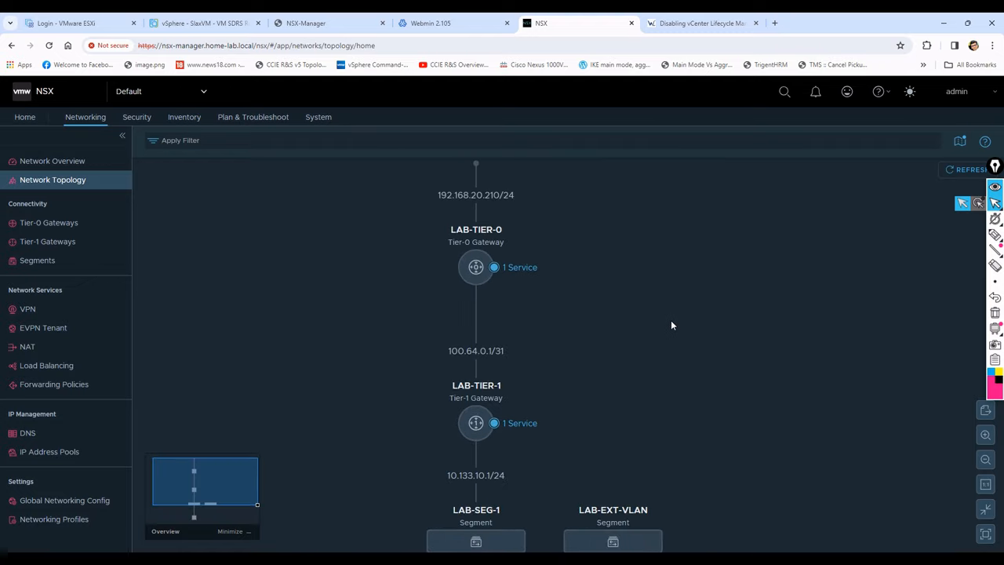
pyautogui.moveTo(685, 407); pyautogui.dragTo(673, 364)
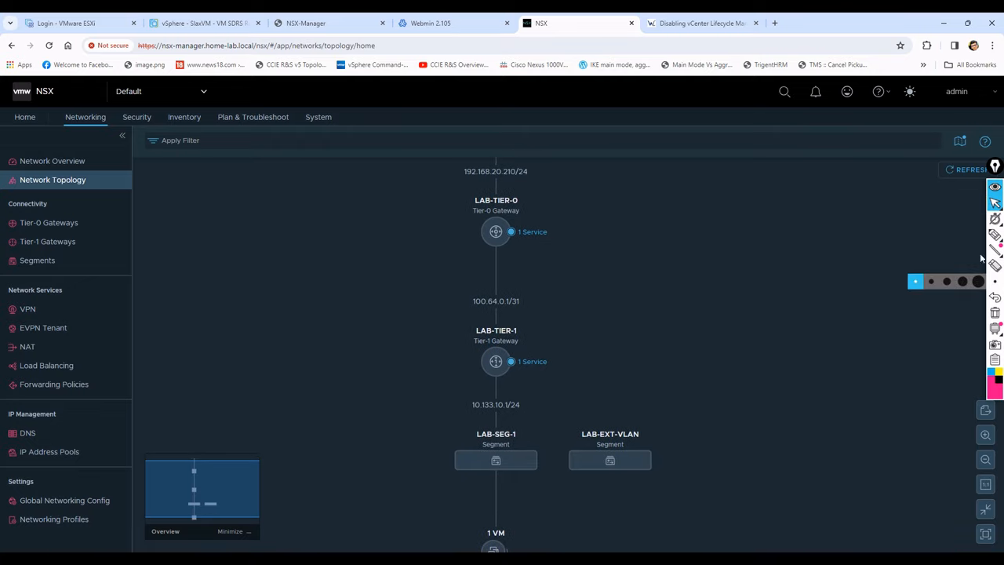
pyautogui.moveTo(992, 239)
pyautogui.click(947, 237)
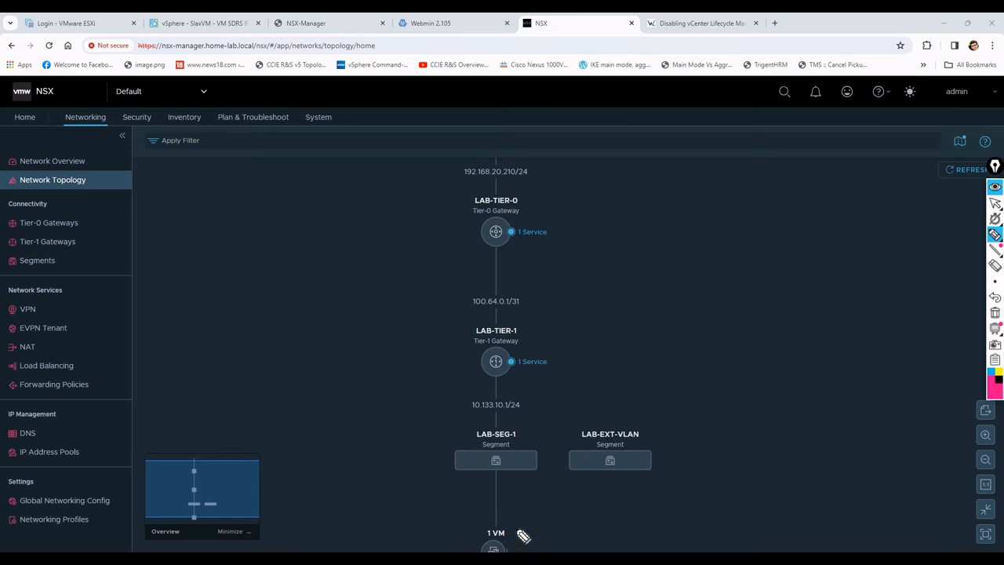
pyautogui.moveTo(525, 533)
pyautogui.mouseDown()
pyautogui.moveTo(531, 540)
pyautogui.moveTo(547, 439)
pyautogui.moveTo(532, 394)
pyautogui.moveTo(520, 389)
pyautogui.mouseUp()
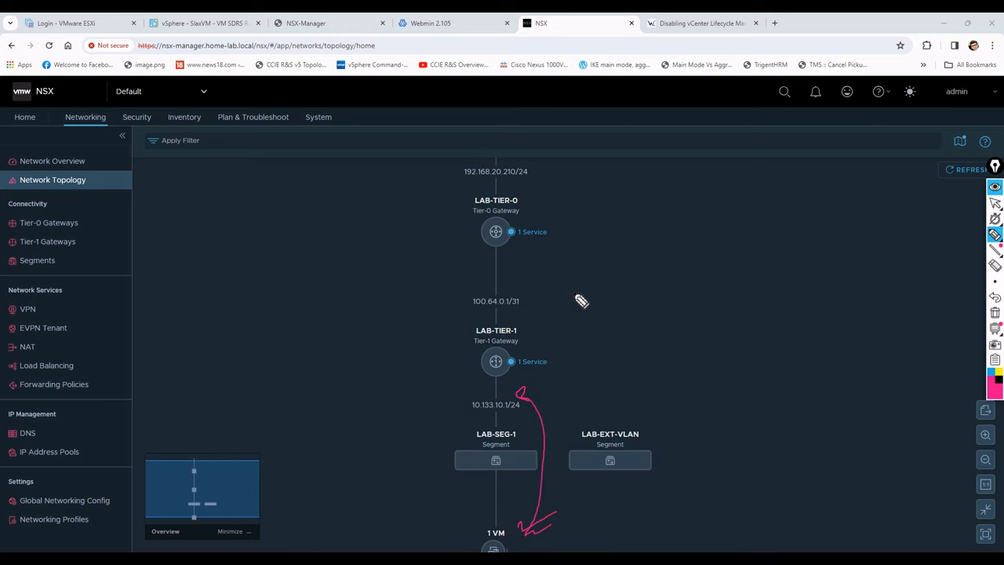
pyautogui.moveTo(466, 185); pyautogui.dragTo(538, 186)
pyautogui.moveTo(473, 538)
pyautogui.mouseDown()
pyautogui.moveTo(481, 381)
pyautogui.moveTo(448, 304)
pyautogui.moveTo(477, 232)
pyautogui.moveTo(474, 271)
pyautogui.moveTo(480, 226)
pyautogui.moveTo(462, 190)
pyautogui.moveTo(452, 198)
pyautogui.moveTo(530, 184)
pyautogui.mouseUp()
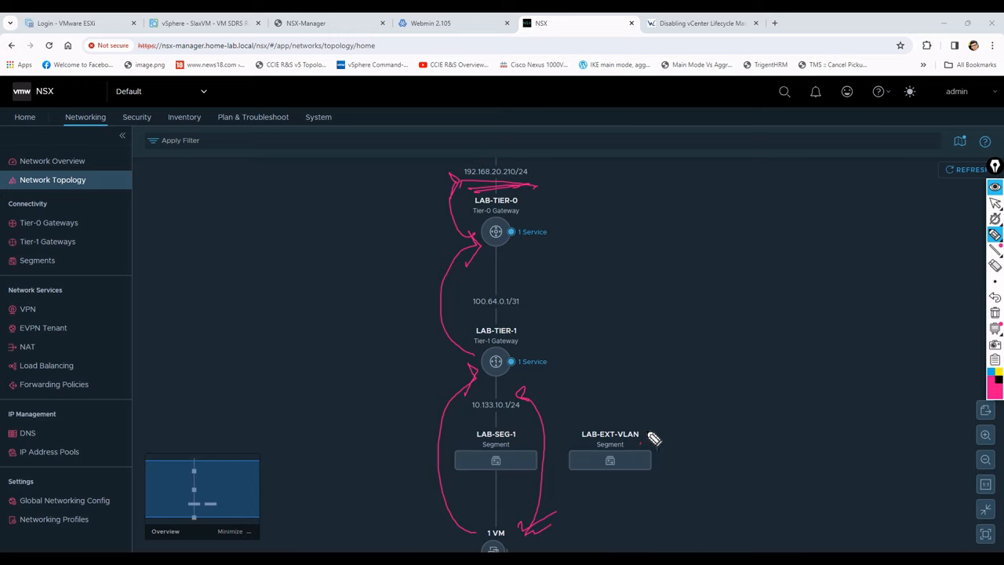
pyautogui.moveTo(647, 444)
pyautogui.mouseDown()
pyautogui.moveTo(583, 220)
pyautogui.moveTo(519, 174)
pyautogui.mouseUp()
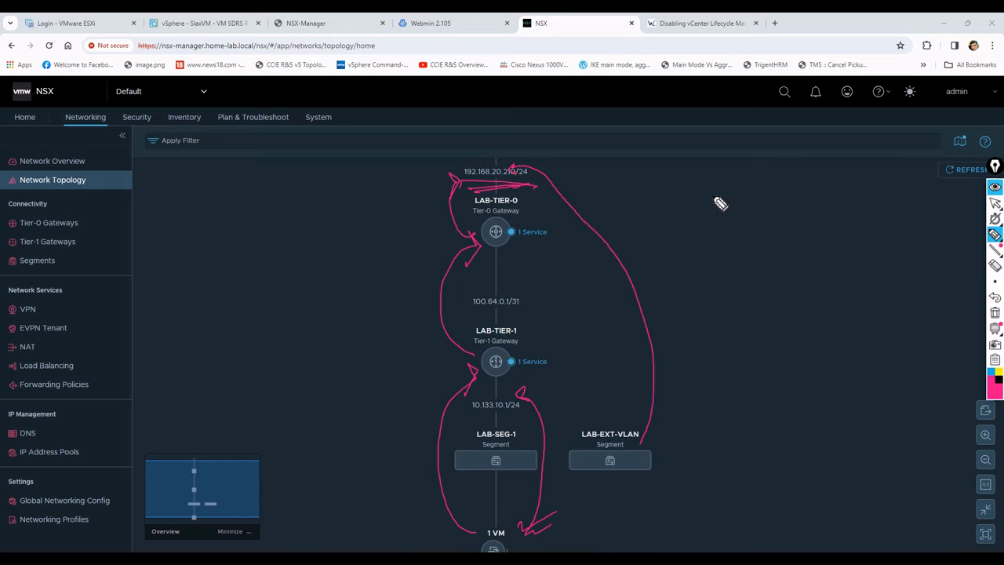
# Step: Sketch a chain beside the topology linking RE, the external segment, T-0, T-1, the internal segment and the VM
pyautogui.moveTo(704, 186)
pyautogui.mouseDown()
pyautogui.moveTo(735, 183)
pyautogui.moveTo(738, 196)
pyautogui.moveTo(753, 188)
pyautogui.mouseUp()
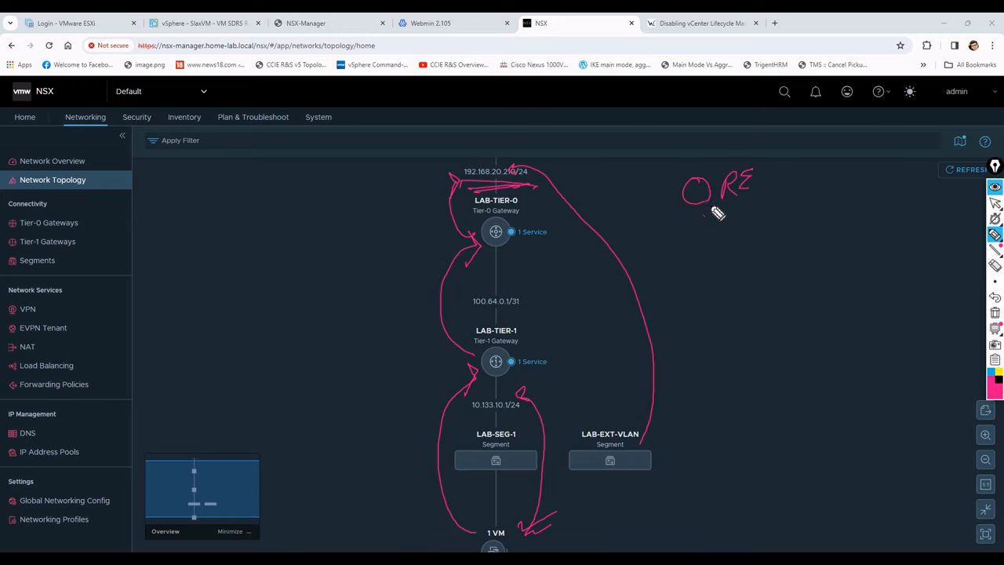
pyautogui.moveTo(696, 206)
pyautogui.mouseDown()
pyautogui.moveTo(695, 227)
pyautogui.moveTo(710, 228)
pyautogui.moveTo(712, 240)
pyautogui.moveTo(771, 217)
pyautogui.mouseUp()
pyautogui.moveTo(698, 239)
pyautogui.mouseDown()
pyautogui.moveTo(688, 294)
pyautogui.moveTo(700, 272)
pyautogui.mouseUp()
pyautogui.moveTo(711, 272)
pyautogui.mouseDown()
pyautogui.moveTo(723, 268)
pyautogui.moveTo(721, 284)
pyautogui.mouseUp()
pyautogui.moveTo(727, 274); pyautogui.dragTo(746, 262)
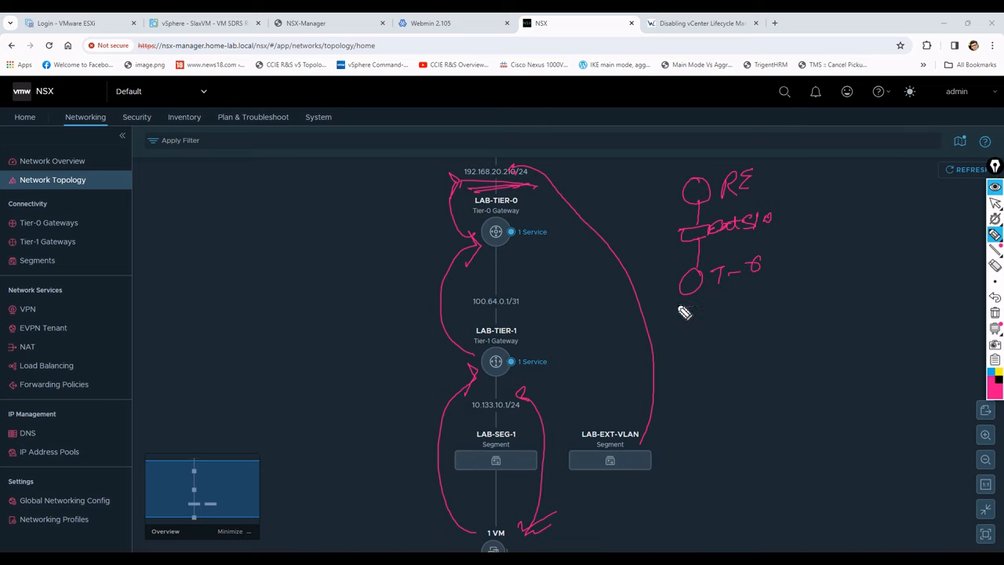
pyautogui.moveTo(690, 297)
pyautogui.mouseDown()
pyautogui.moveTo(689, 319)
pyautogui.moveTo(730, 321)
pyautogui.moveTo(746, 301)
pyautogui.mouseUp()
pyautogui.moveTo(737, 302)
pyautogui.mouseDown()
pyautogui.moveTo(736, 321)
pyautogui.moveTo(757, 311)
pyautogui.mouseUp()
pyautogui.moveTo(762, 303)
pyautogui.mouseDown()
pyautogui.moveTo(767, 321)
pyautogui.moveTo(777, 319)
pyautogui.mouseUp()
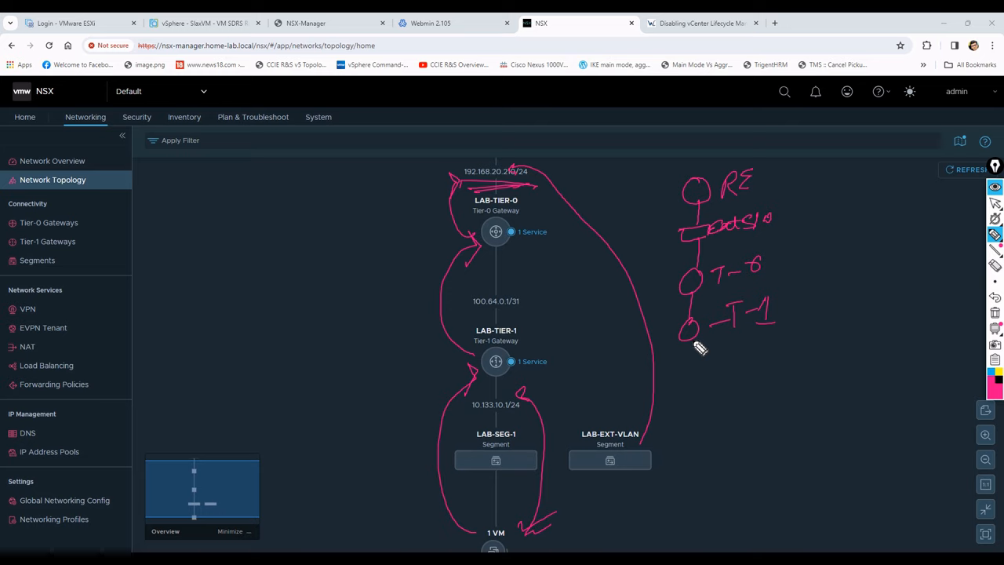
pyautogui.moveTo(695, 343)
pyautogui.mouseDown()
pyautogui.moveTo(692, 382)
pyautogui.moveTo(704, 363)
pyautogui.moveTo(742, 374)
pyautogui.moveTo(762, 358)
pyautogui.moveTo(767, 383)
pyautogui.mouseUp()
pyautogui.moveTo(703, 415); pyautogui.dragTo(773, 398)
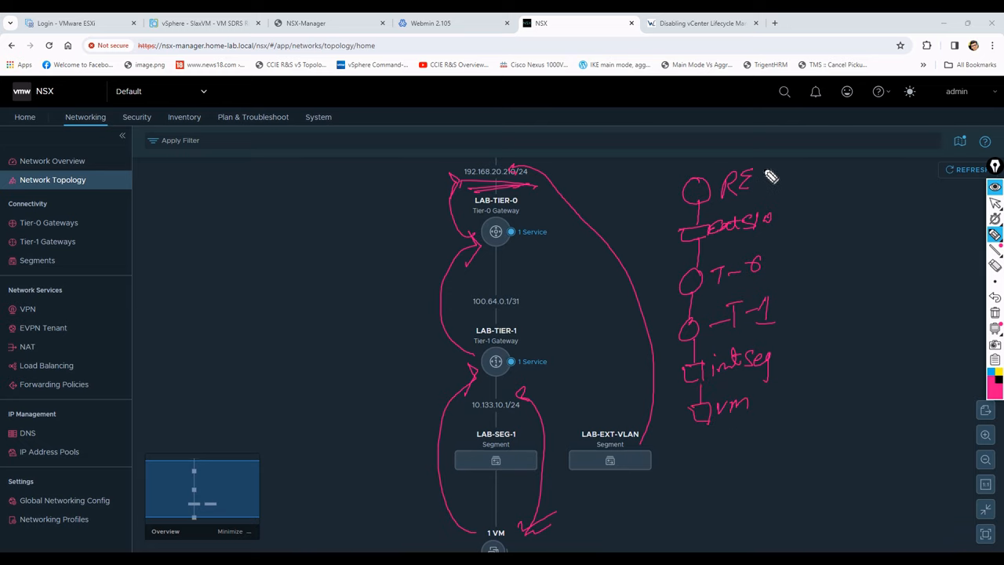
# Step: Bracket the sketched chain and point an arrow from it to an underlined production environment note with a circled N-S label
pyautogui.moveTo(757, 192)
pyautogui.mouseDown()
pyautogui.moveTo(797, 202)
pyautogui.moveTo(797, 432)
pyautogui.moveTo(780, 430)
pyautogui.mouseUp()
pyautogui.moveTo(648, 198); pyautogui.dragTo(676, 436)
pyautogui.moveTo(648, 280)
pyautogui.mouseDown()
pyautogui.moveTo(396, 292)
pyautogui.moveTo(410, 308)
pyautogui.mouseUp()
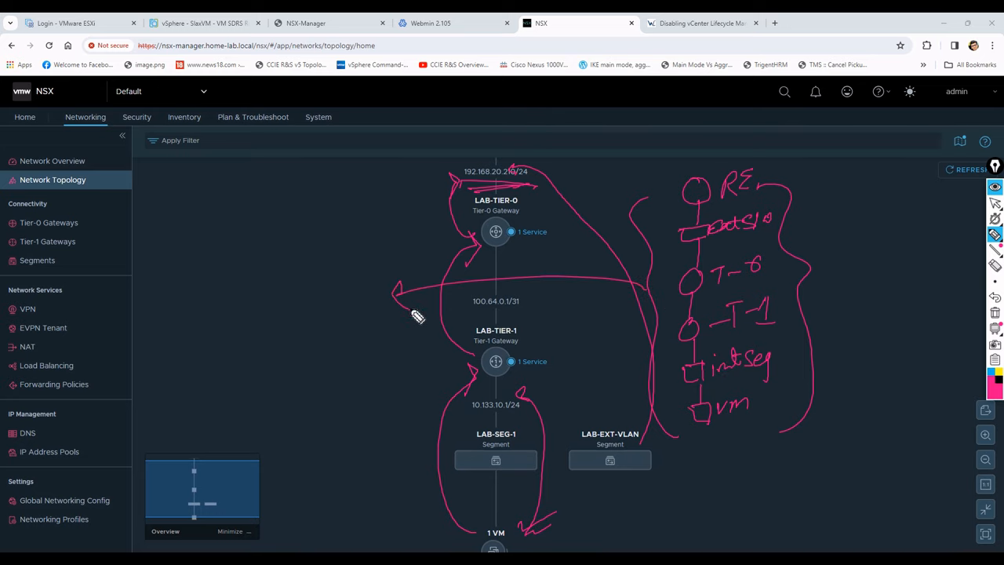
pyautogui.moveTo(212, 286)
pyautogui.mouseDown()
pyautogui.moveTo(201, 298)
pyautogui.moveTo(228, 303)
pyautogui.moveTo(336, 253)
pyautogui.mouseUp()
pyautogui.moveTo(273, 304)
pyautogui.mouseDown()
pyautogui.moveTo(280, 330)
pyautogui.moveTo(318, 313)
pyautogui.moveTo(322, 302)
pyautogui.mouseUp()
pyautogui.moveTo(262, 366); pyautogui.dragTo(342, 328)
pyautogui.moveTo(273, 367); pyautogui.dragTo(344, 334)
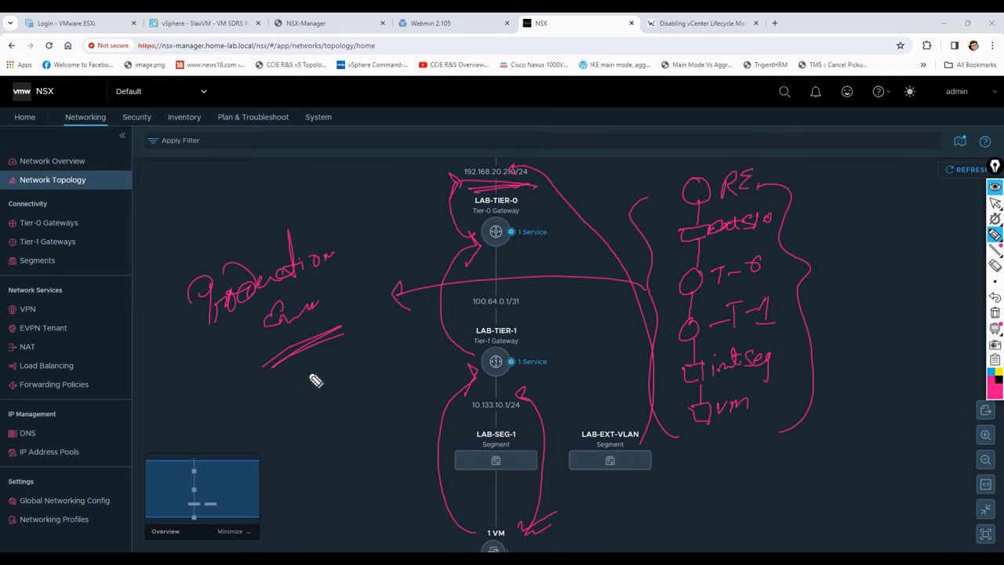
pyautogui.moveTo(294, 411)
pyautogui.mouseDown()
pyautogui.moveTo(335, 365)
pyautogui.moveTo(348, 403)
pyautogui.mouseUp()
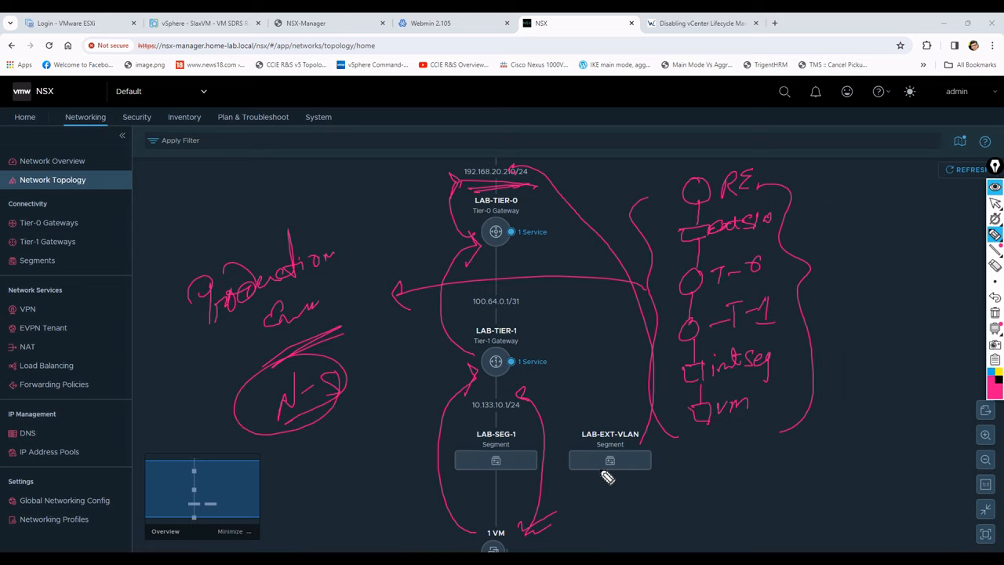
# Step: Label the chain E-W and sketch another VM with arrows to LAB-SEG-1 and to a new segment attached to LAB-TIER-1
pyautogui.moveTo(823, 308)
pyautogui.mouseDown()
pyautogui.moveTo(813, 321)
pyautogui.moveTo(835, 312)
pyautogui.mouseUp()
pyautogui.moveTo(854, 302)
pyautogui.mouseDown()
pyautogui.moveTo(856, 315)
pyautogui.moveTo(871, 298)
pyautogui.mouseUp()
pyautogui.moveTo(589, 513); pyautogui.dragTo(611, 519)
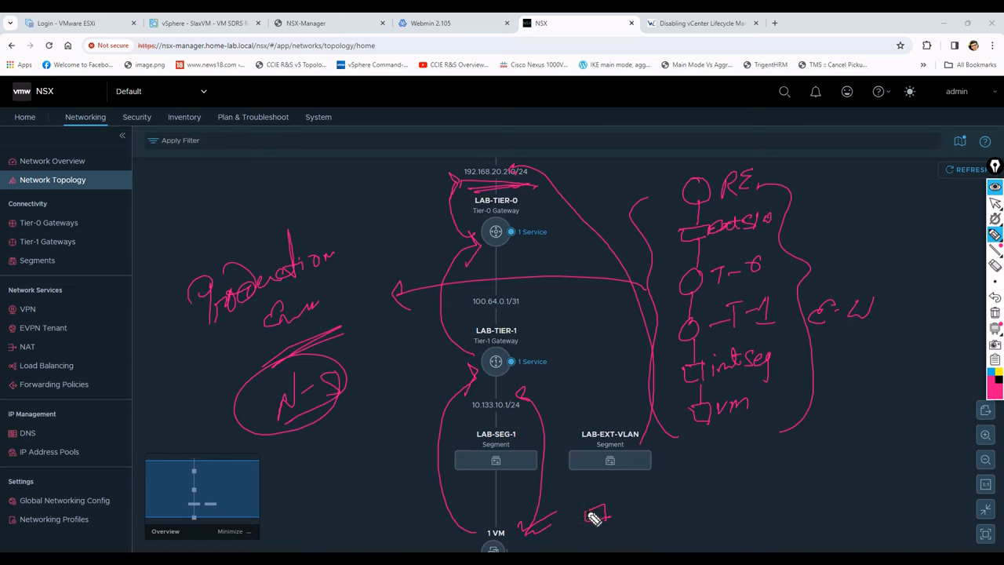
pyautogui.moveTo(590, 511)
pyautogui.mouseDown()
pyautogui.moveTo(523, 491)
pyautogui.moveTo(520, 476)
pyautogui.mouseUp()
pyautogui.moveTo(516, 480); pyautogui.dragTo(530, 488)
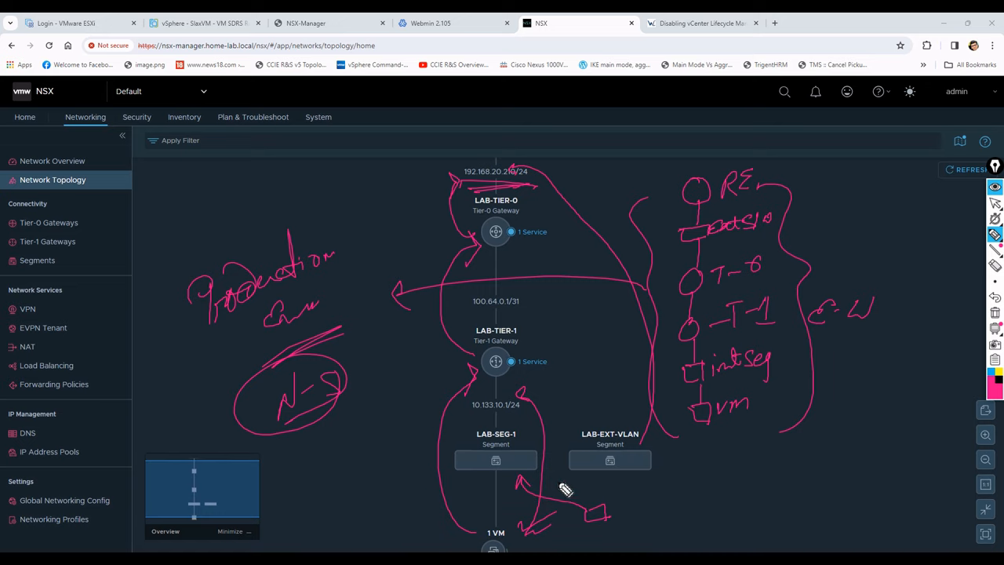
pyautogui.moveTo(568, 453)
pyautogui.mouseDown()
pyautogui.moveTo(571, 419)
pyautogui.moveTo(620, 412)
pyautogui.moveTo(493, 369)
pyautogui.moveTo(539, 381)
pyautogui.mouseUp()
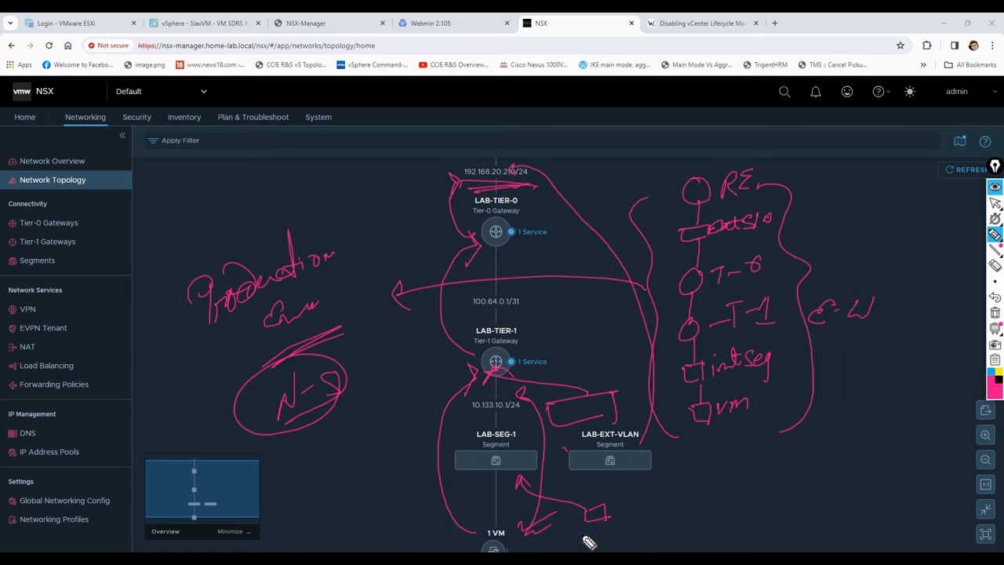
pyautogui.moveTo(590, 506); pyautogui.dragTo(588, 464)
# Step: Sketch Seg-2 with a VM and its E-W path through LAB-TIER-1 in blue, and clear all annotations from the topology
pyautogui.click(991, 372)
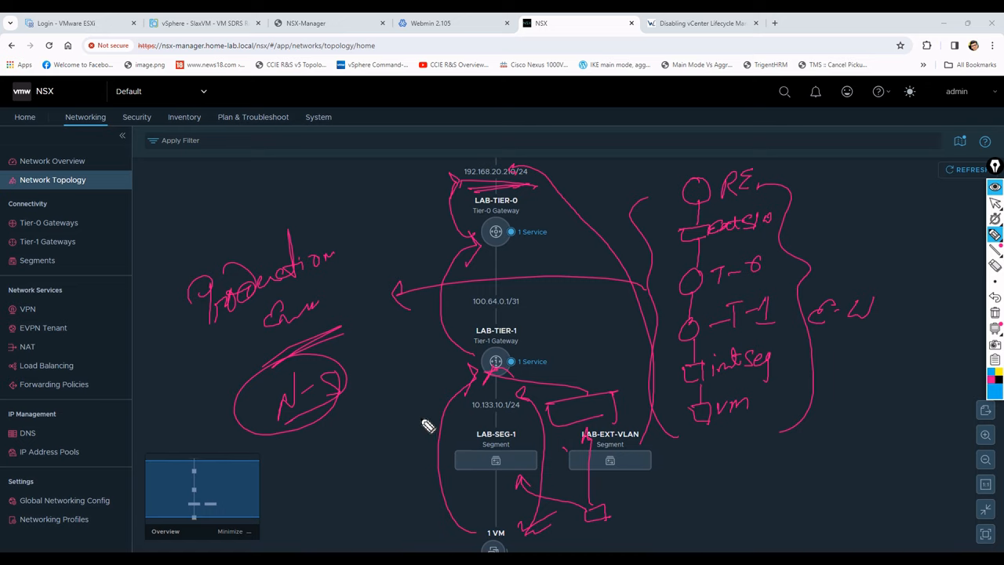
pyautogui.moveTo(343, 459)
pyautogui.mouseDown()
pyautogui.moveTo(359, 438)
pyautogui.moveTo(345, 461)
pyautogui.mouseUp()
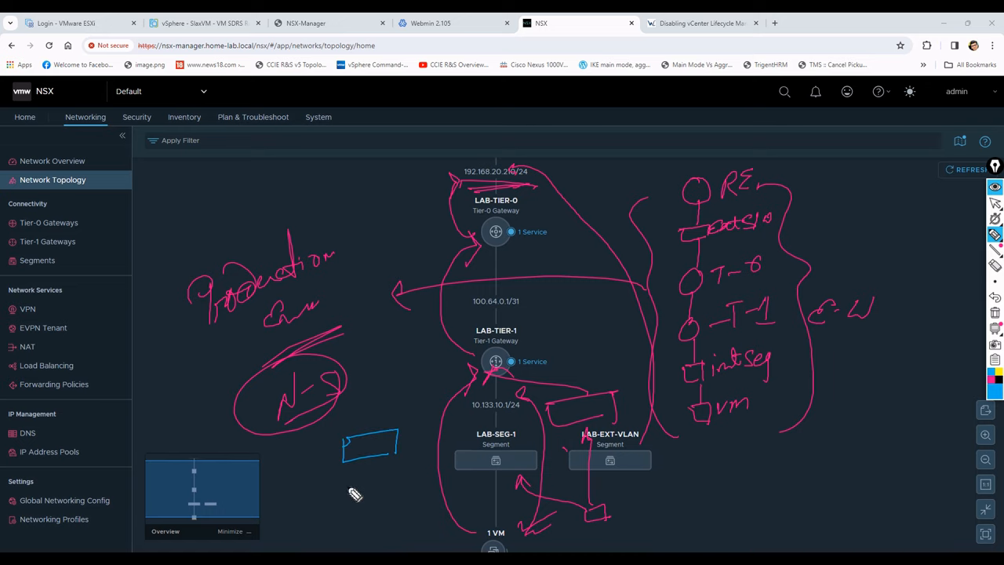
pyautogui.moveTo(352, 496)
pyautogui.mouseDown()
pyautogui.moveTo(370, 525)
pyautogui.moveTo(376, 515)
pyautogui.moveTo(395, 521)
pyautogui.mouseUp()
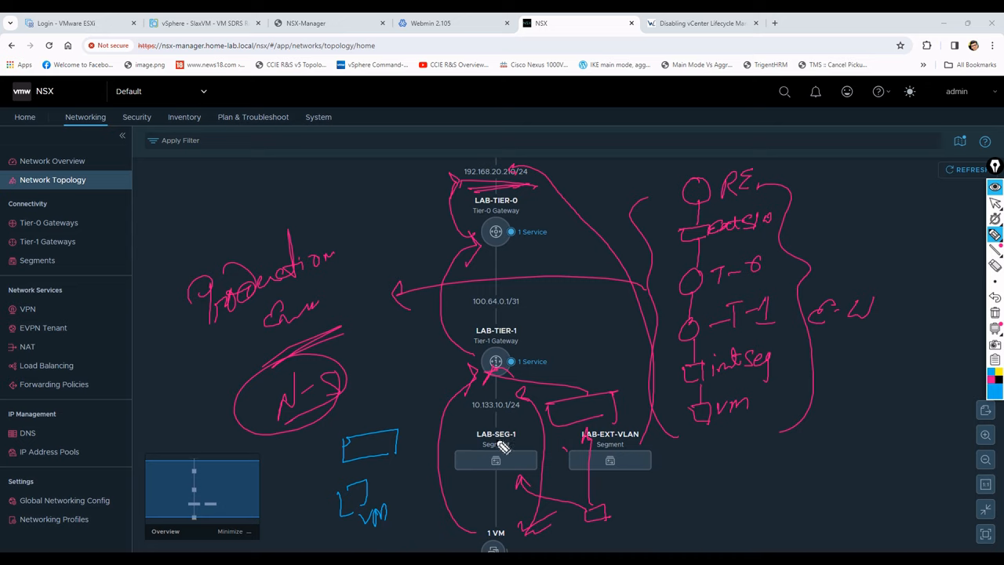
pyautogui.moveTo(363, 410)
pyautogui.mouseDown()
pyautogui.moveTo(350, 424)
pyautogui.moveTo(398, 414)
pyautogui.mouseUp()
pyautogui.moveTo(401, 404)
pyautogui.mouseDown()
pyautogui.moveTo(404, 418)
pyautogui.moveTo(469, 377)
pyautogui.moveTo(468, 386)
pyautogui.mouseUp()
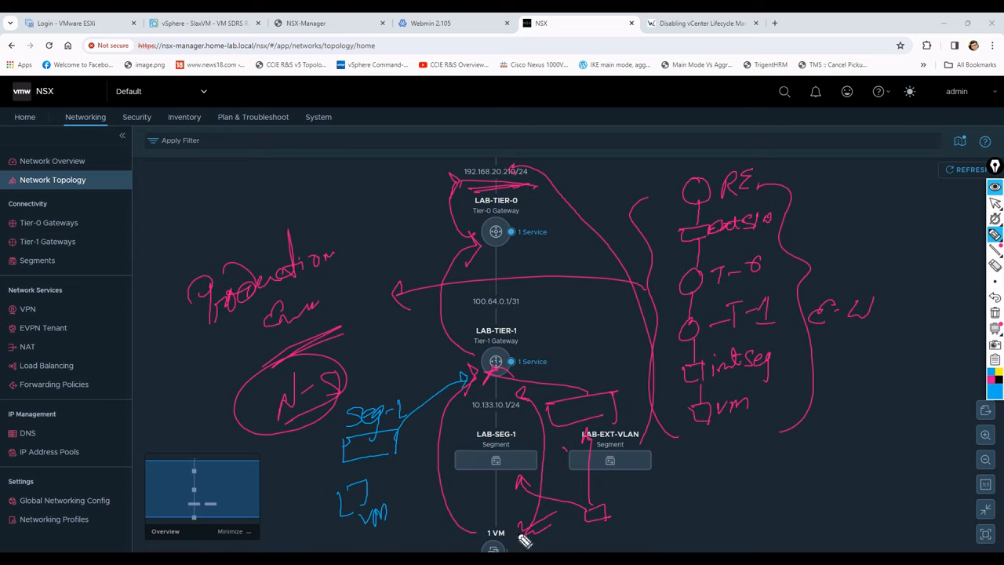
pyautogui.moveTo(509, 545)
pyautogui.mouseDown()
pyautogui.moveTo(499, 381)
pyautogui.moveTo(487, 392)
pyautogui.moveTo(510, 392)
pyautogui.moveTo(411, 444)
pyautogui.moveTo(369, 518)
pyautogui.moveTo(527, 418)
pyautogui.moveTo(512, 456)
pyautogui.moveTo(424, 496)
pyautogui.moveTo(487, 447)
pyautogui.moveTo(785, 462)
pyautogui.moveTo(775, 464)
pyautogui.moveTo(799, 455)
pyautogui.moveTo(796, 435)
pyautogui.moveTo(758, 482)
pyautogui.moveTo(790, 488)
pyautogui.mouseUp()
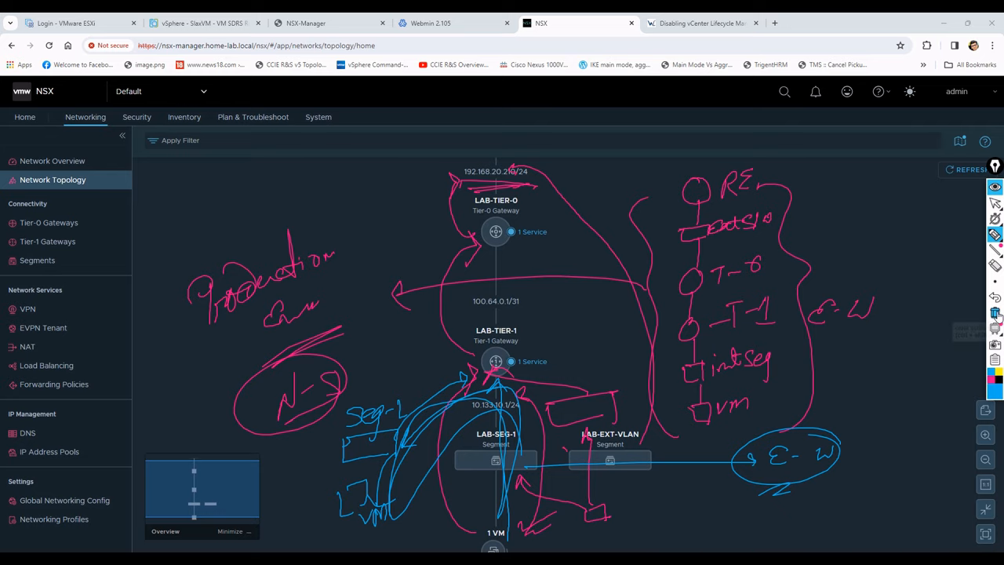
pyautogui.click(994, 312)
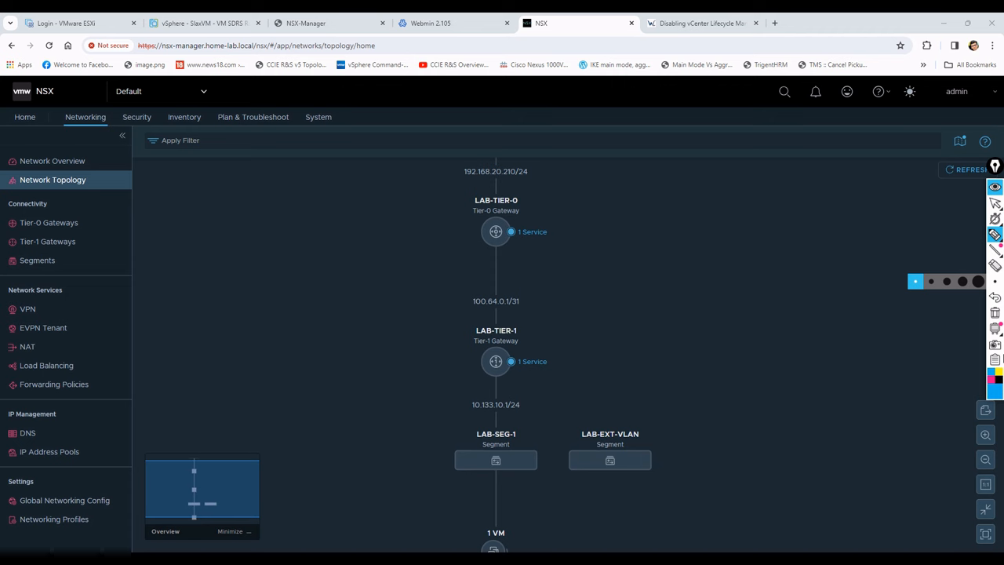
pyautogui.click(963, 204)
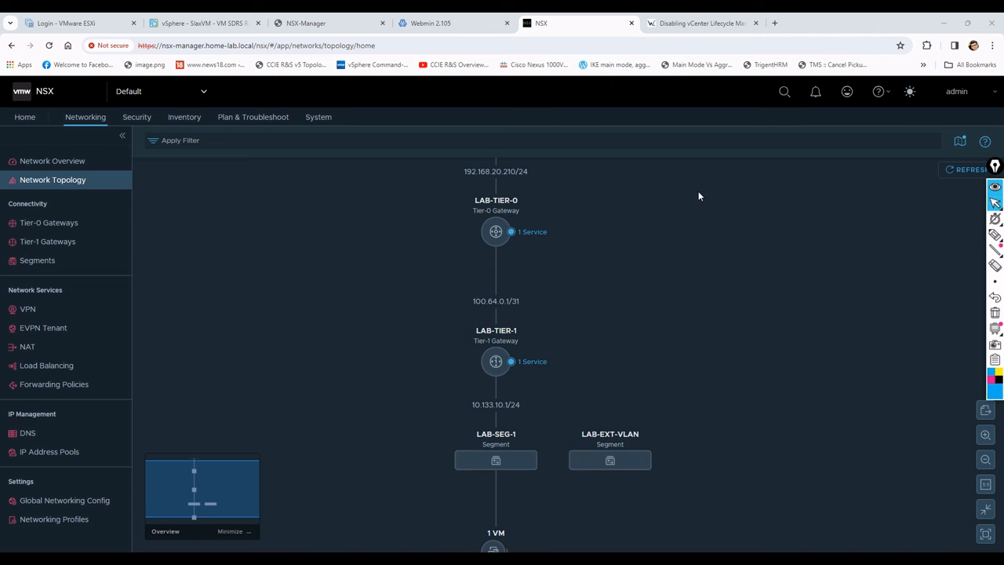
# Step: Switch to vSphere Client, power on SlaxVM and open its web console
pyautogui.click(200, 22)
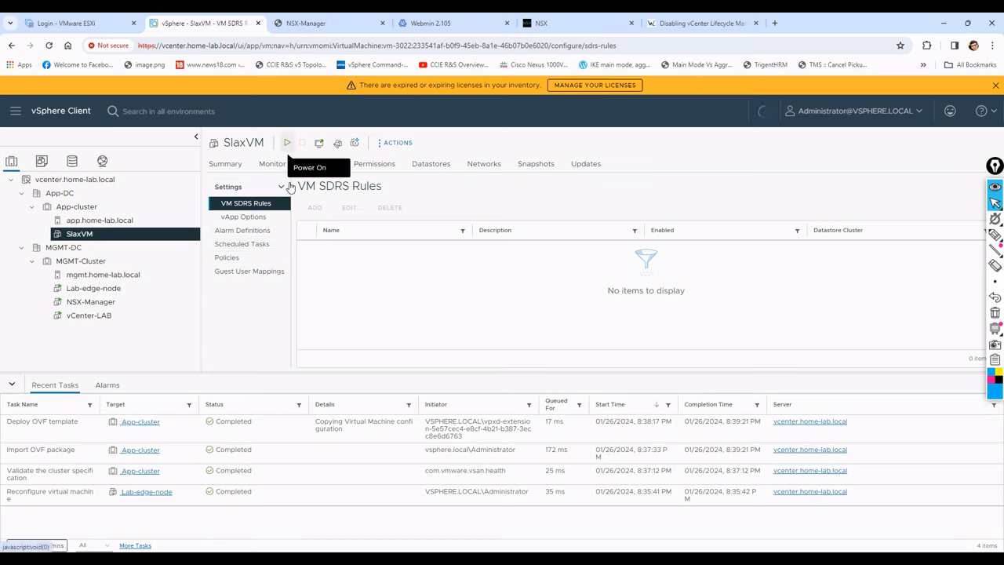
pyautogui.click(285, 144)
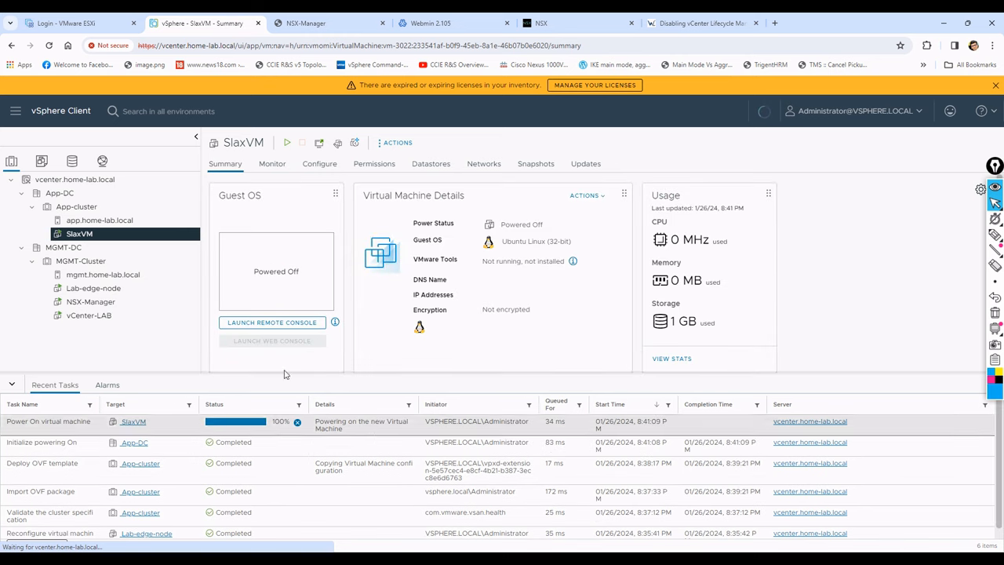
pyautogui.click(276, 282)
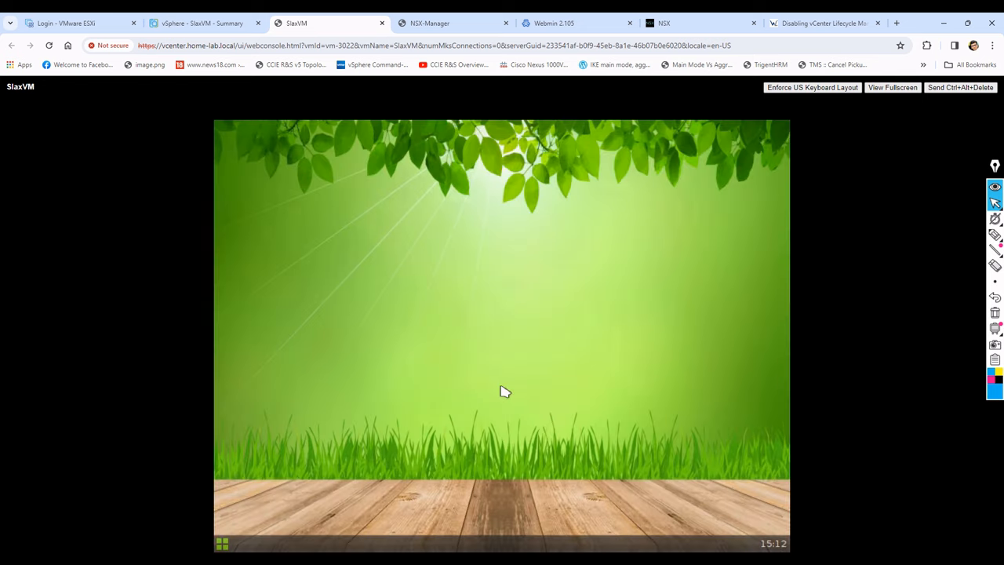
# Step: Give SlaxVM's wired-default network profile the static IP 10.133.10.100, netmask 255.255.255.0 and gateway 10.133.10.1
pyautogui.click(223, 546)
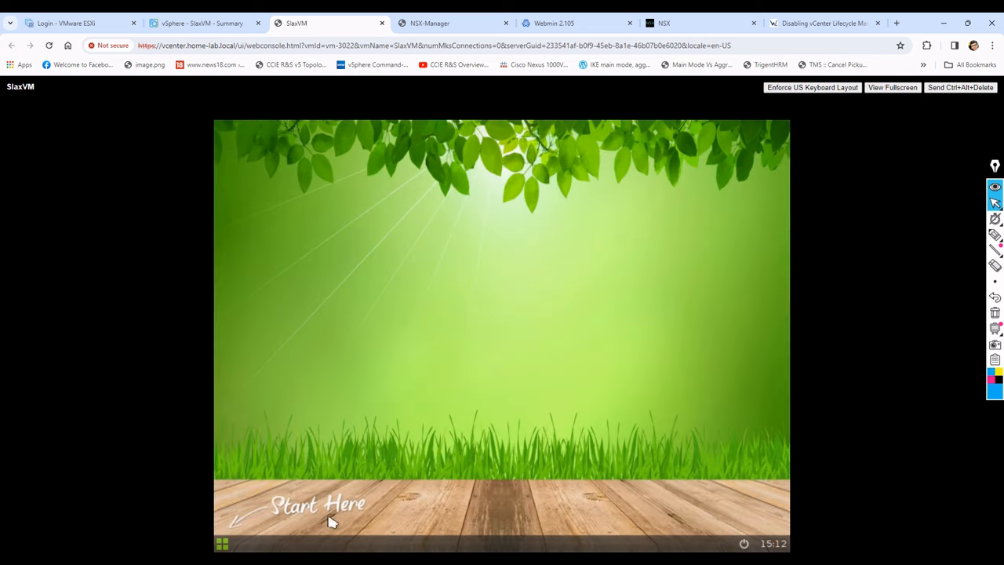
pyautogui.click(437, 484)
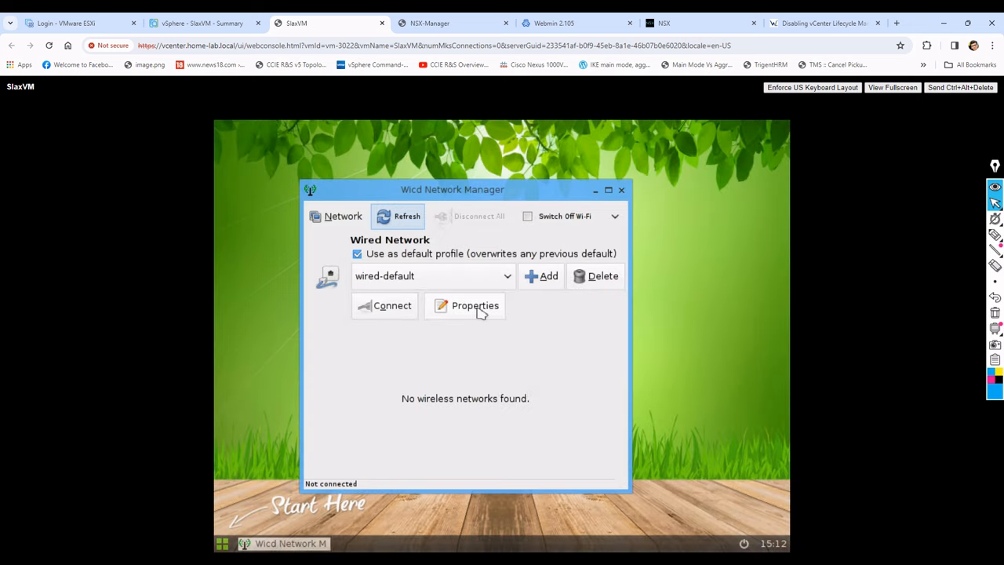
pyautogui.click(480, 312)
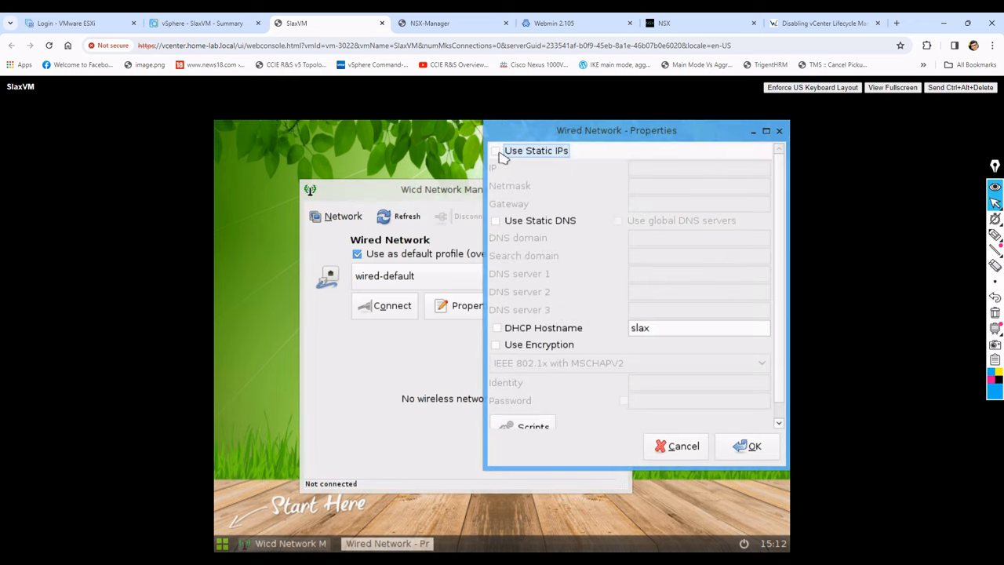
pyautogui.click(503, 156)
pyautogui.click(688, 165)
pyautogui.write('10')
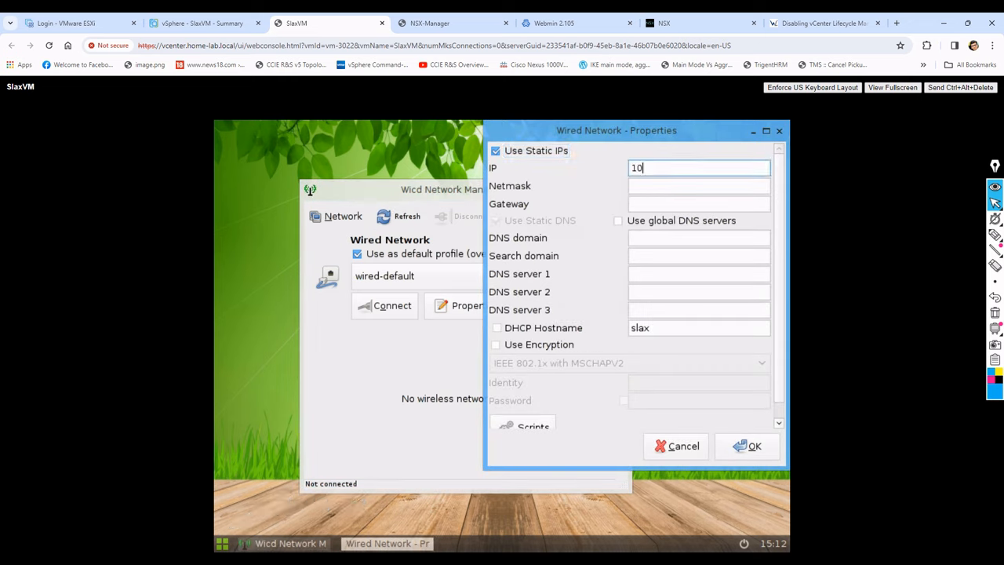
pyautogui.write('.133.10.100')
pyautogui.press('Tab')
pyautogui.write('255.2')
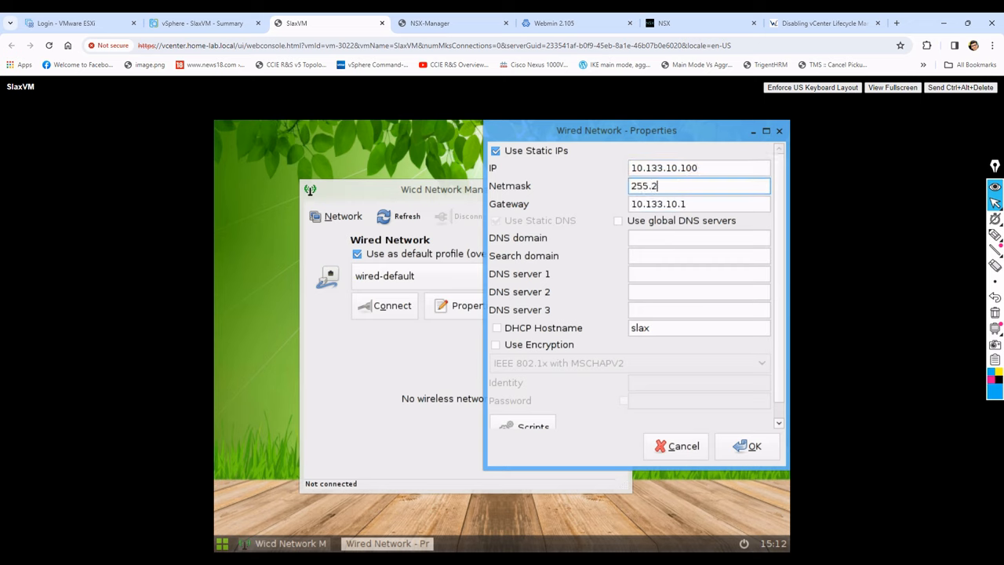
pyautogui.write('55.255.0')
# Step: Check the addressing against the NSX topology, and apply the static settings by connecting SlaxVM's wired-default network
pyautogui.click(680, 23)
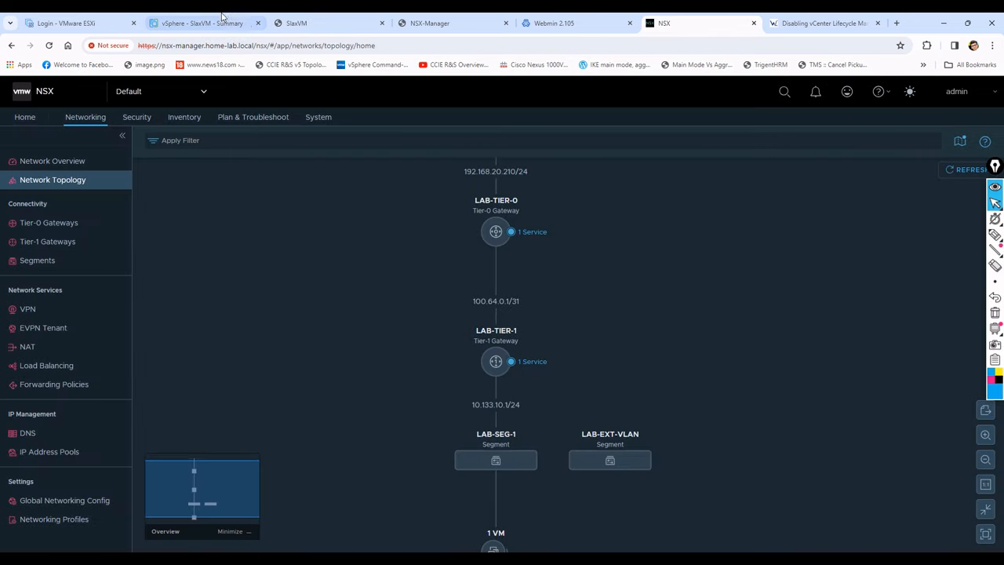
pyautogui.click(313, 23)
pyautogui.click(731, 452)
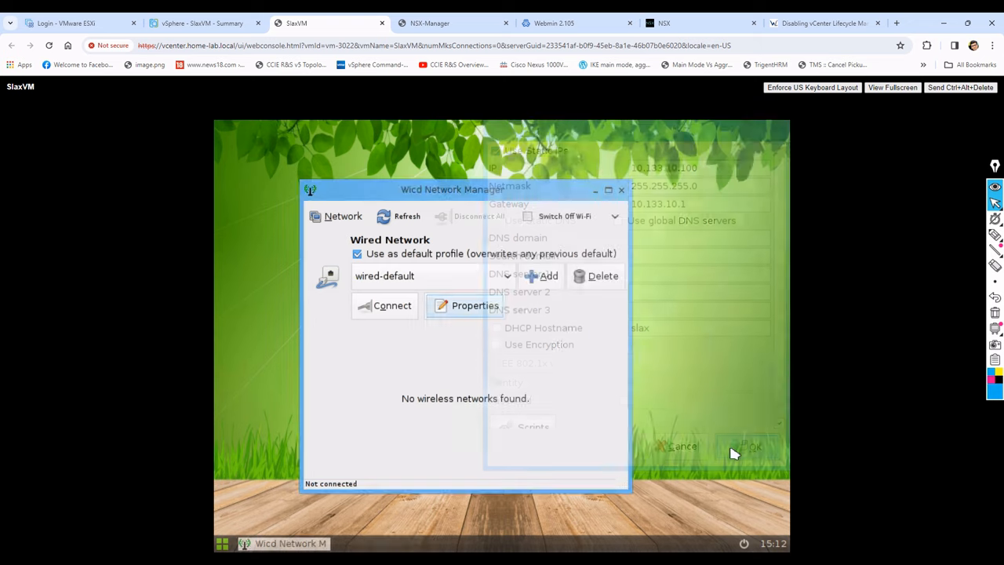
pyautogui.click(383, 312)
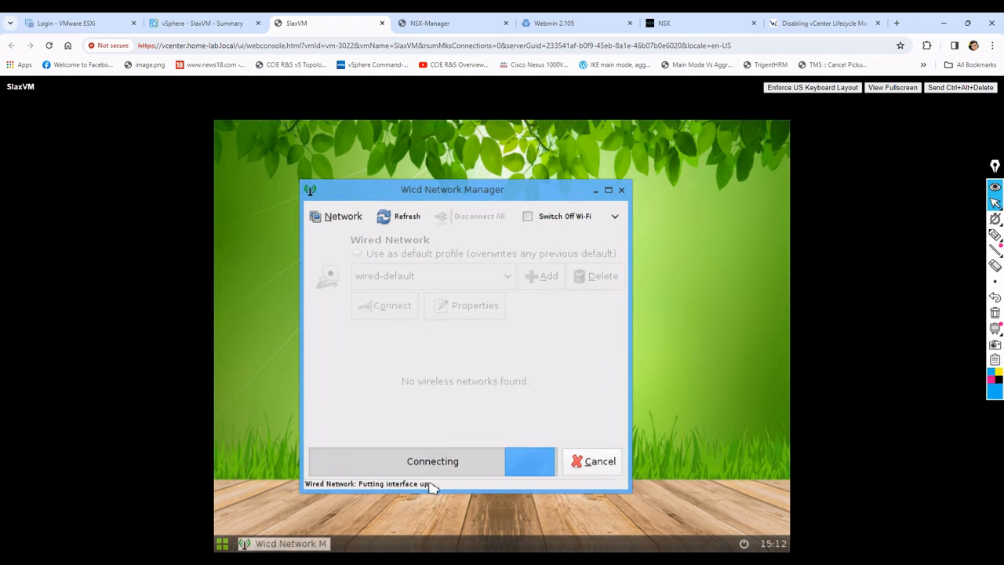
pyautogui.click(621, 190)
# Step: Ping the gateway 10.133.10.1 from a SlaxVM terminal and stop the ping after a few replies
pyautogui.click(223, 543)
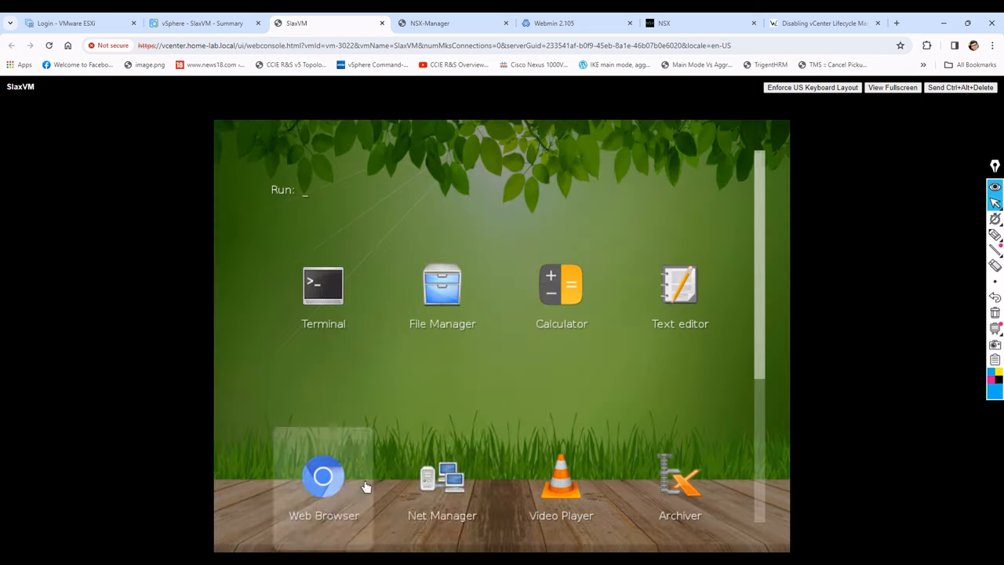
pyautogui.click(329, 318)
pyautogui.write('pi')
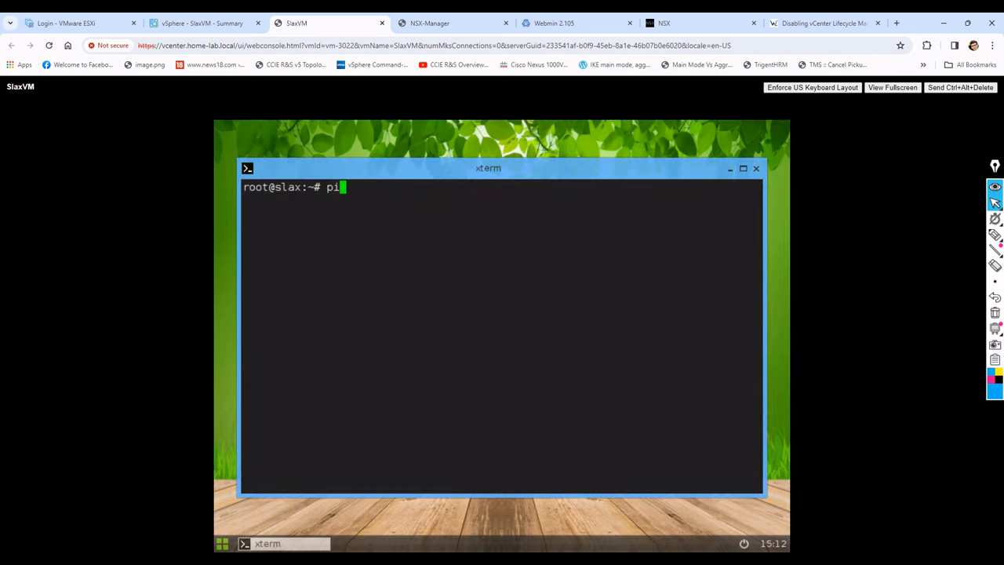
pyautogui.write('ng 10.133.10.1')
pyautogui.press('Return')
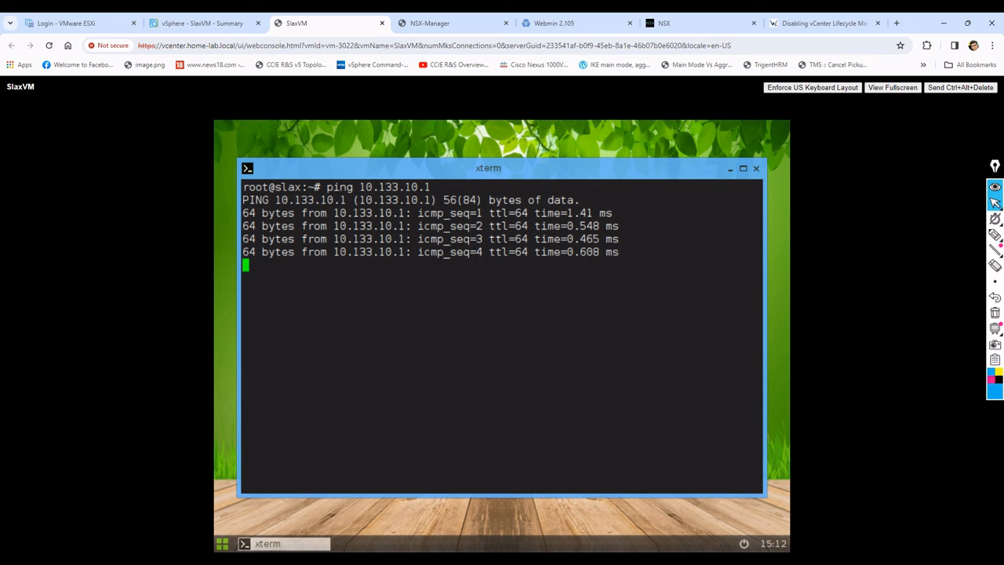
pyautogui.hotkey('ctrl', 'c')
# Step: List the ARP table in the SlaxVM terminal with arp -a
pyautogui.write('ping')
pyautogui.press('BackSpace')
pyautogui.press('BackSpace')
pyautogui.press('BackSpace')
pyautogui.press('BackSpace')
pyautogui.press('BackSpace')
pyautogui.write('arp -a')
pyautogui.press('Return')
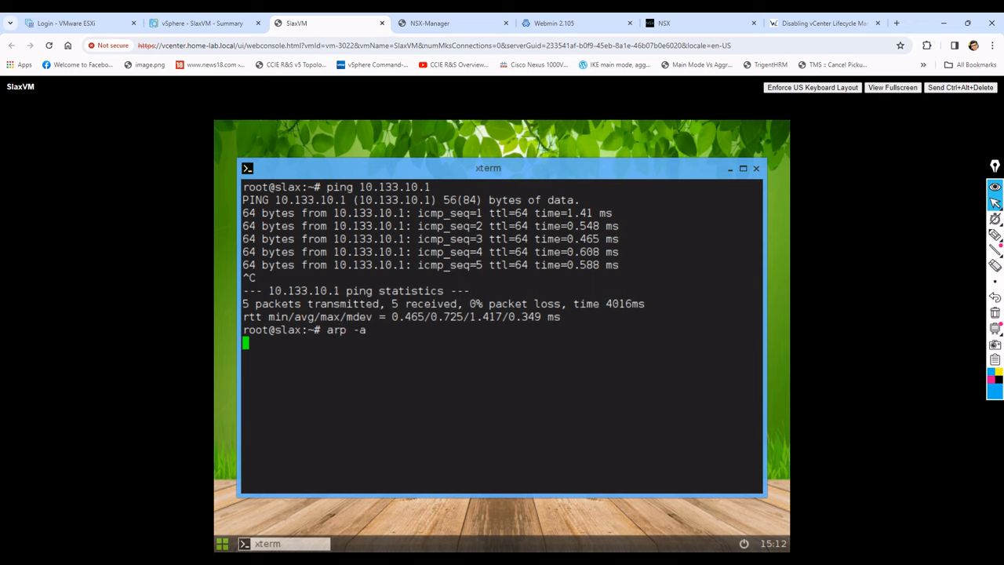